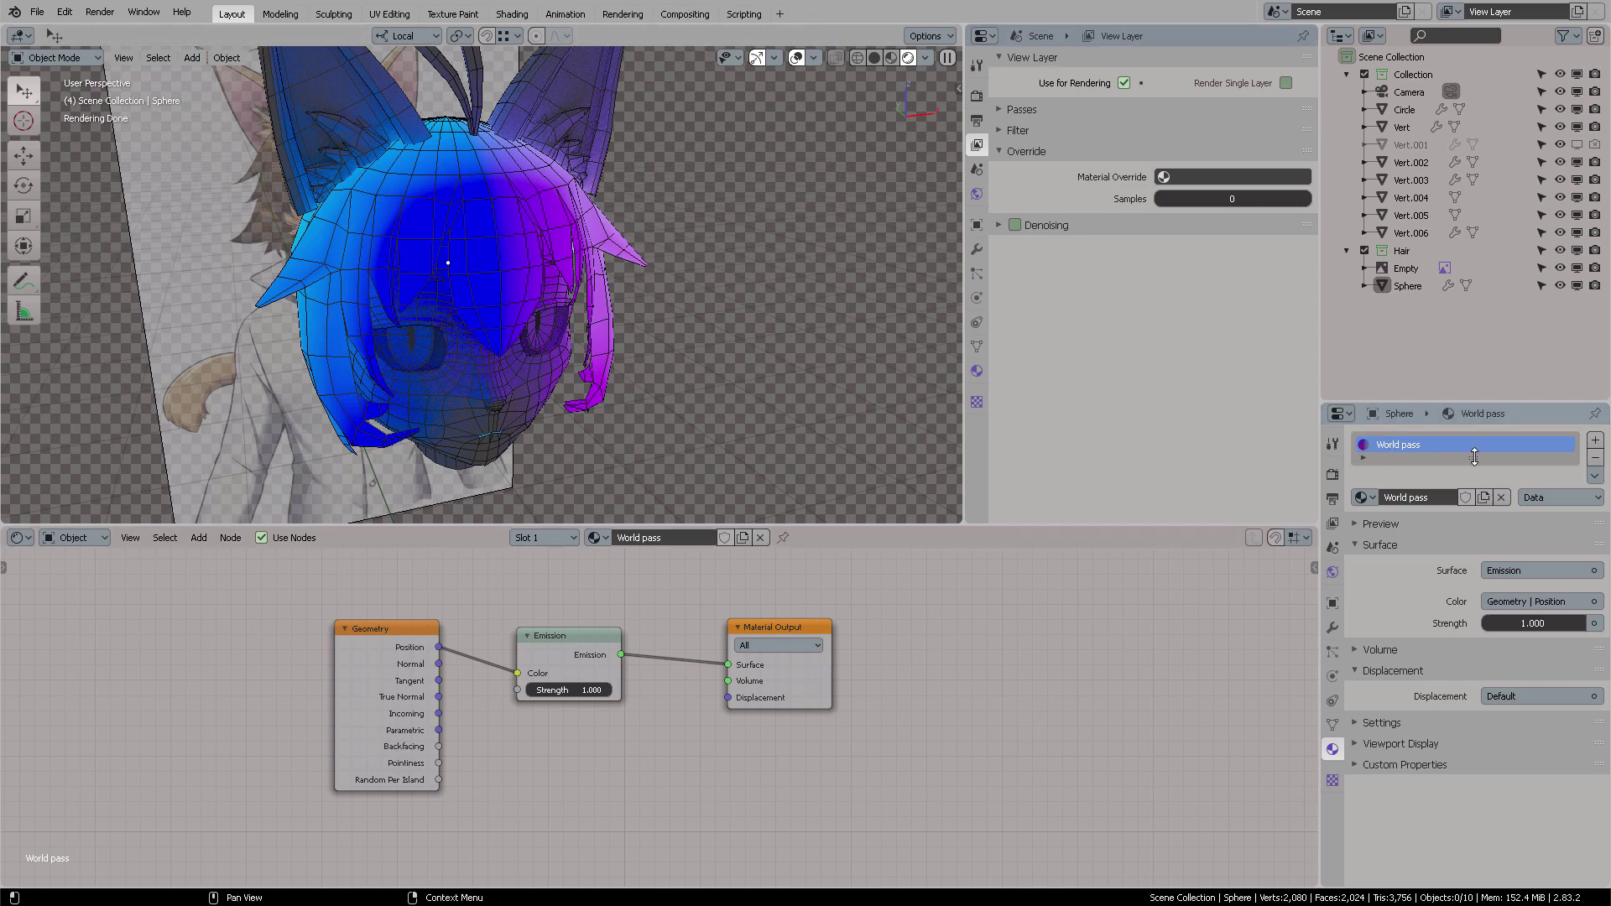
Step: Enlarge the material slot list, then add a spare Emission node and delete it
{"action": "left_click_drag", "start_coordinate": [1474, 458], "coordinate": [1474, 512]}
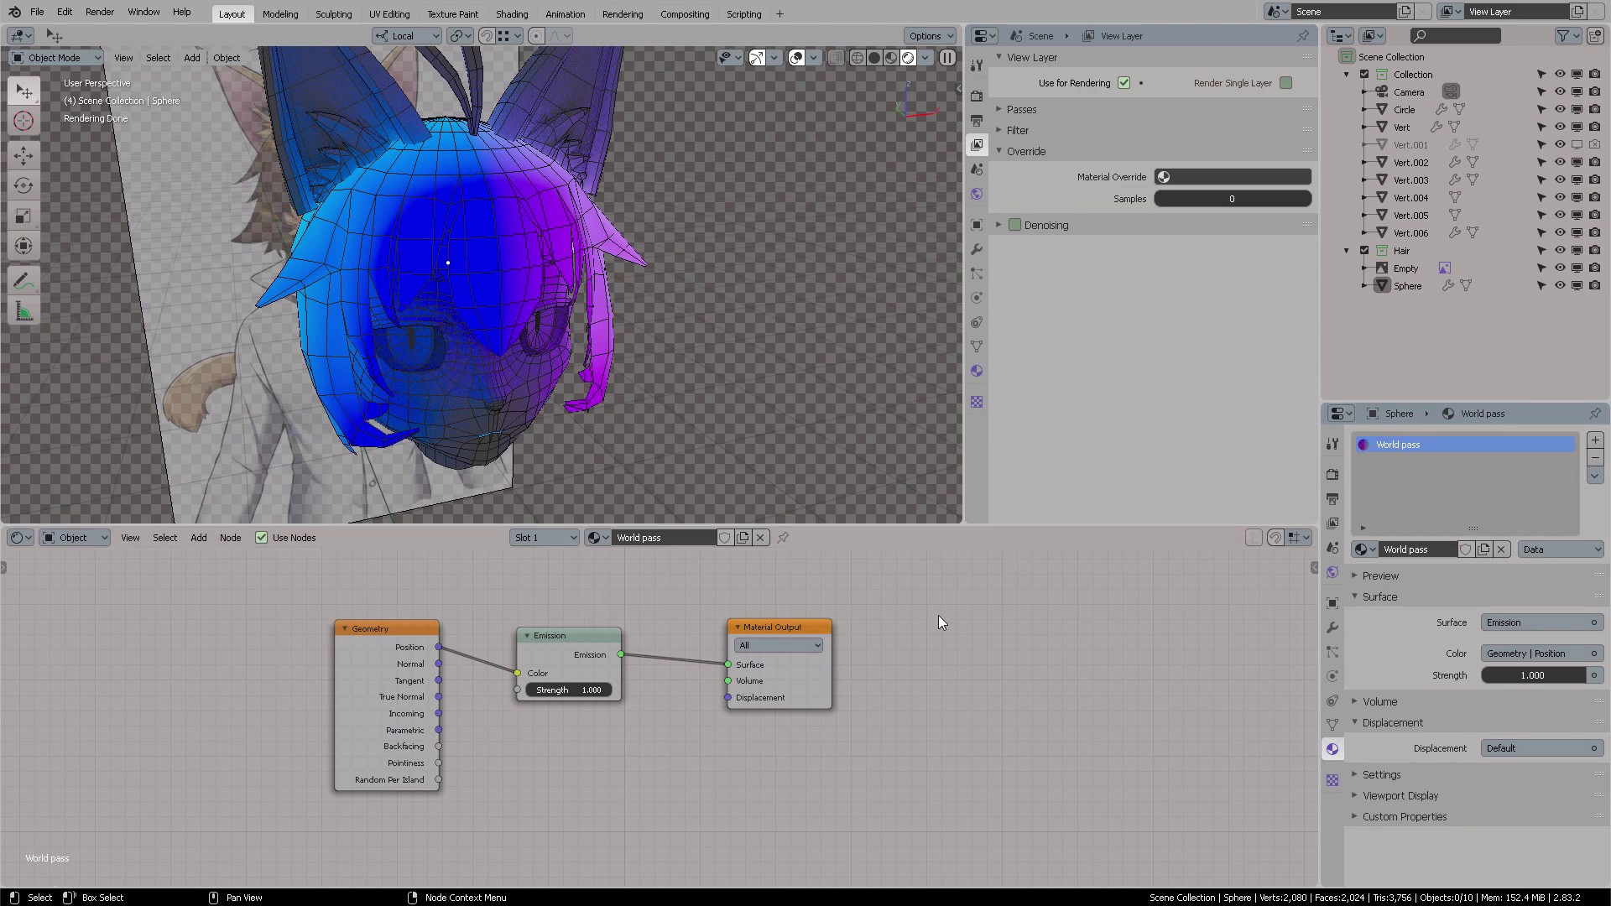
{"action": "left_click", "coordinate": [20, 537]}
{"action": "key", "text": "shift+a"}
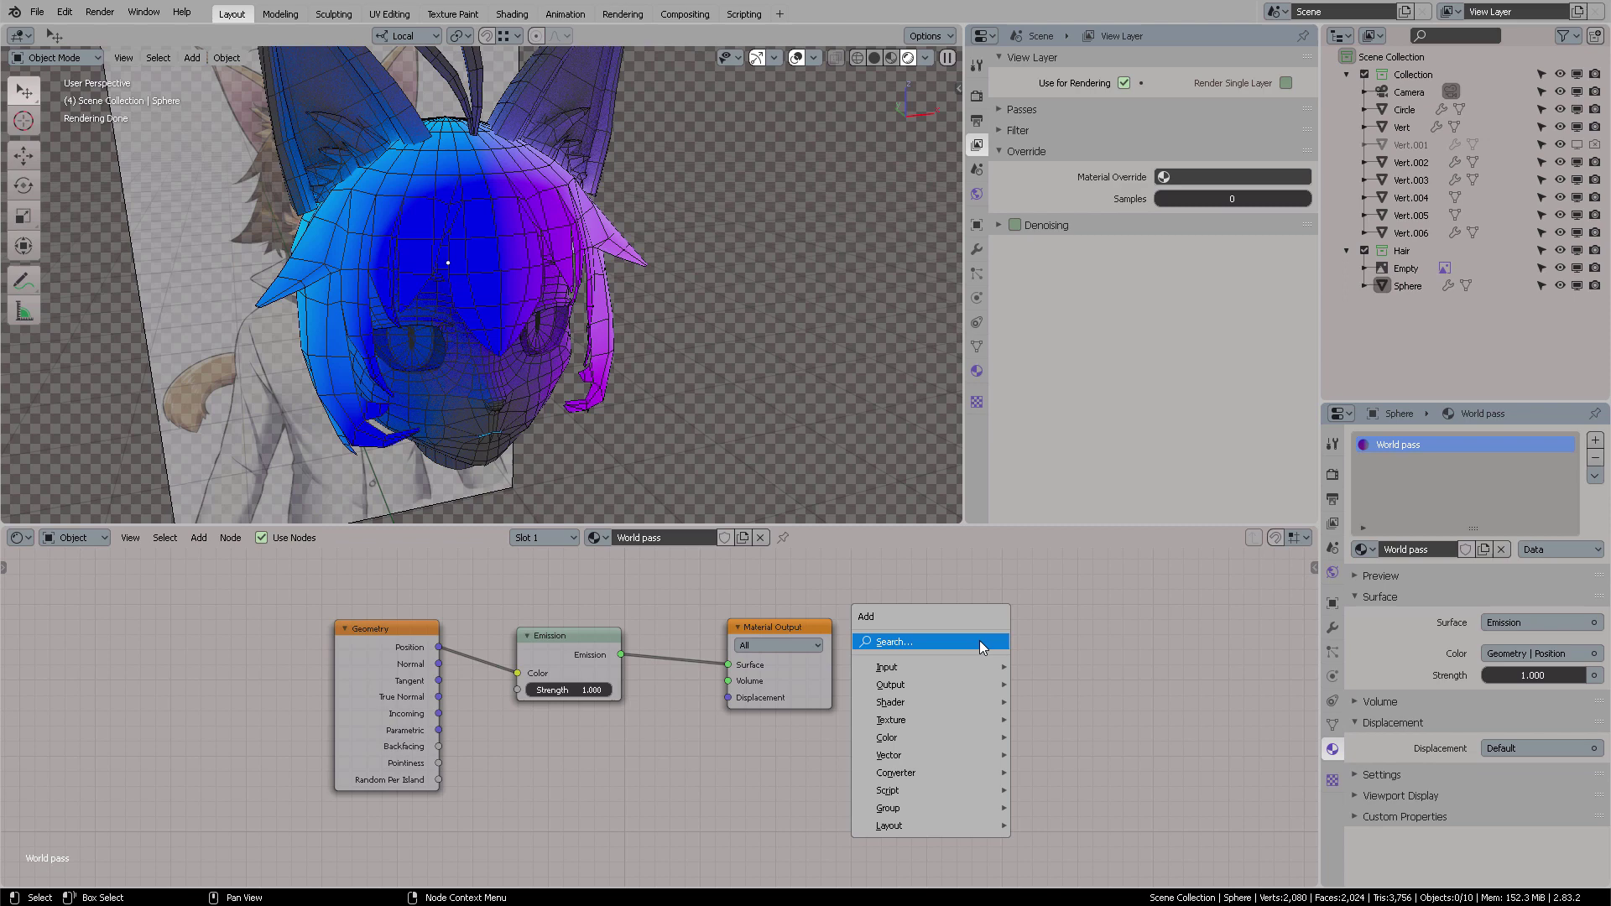
{"action": "left_click", "coordinate": [925, 643]}
{"action": "type", "text": "emission"}
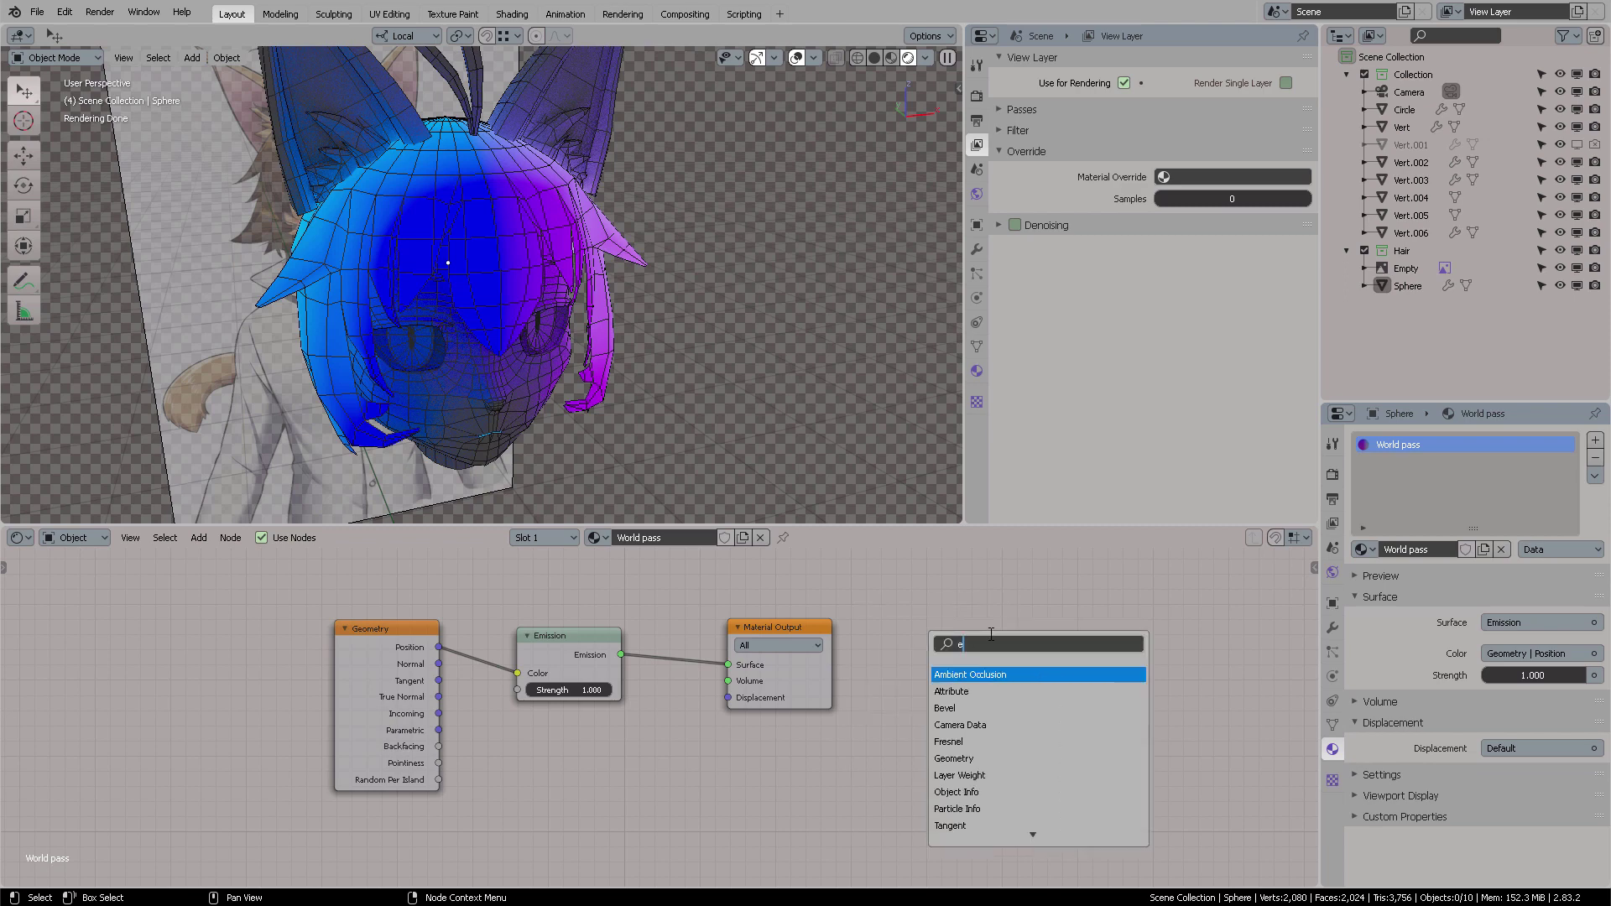
{"action": "key", "text": "Return"}
{"action": "left_click", "coordinate": [994, 639]}
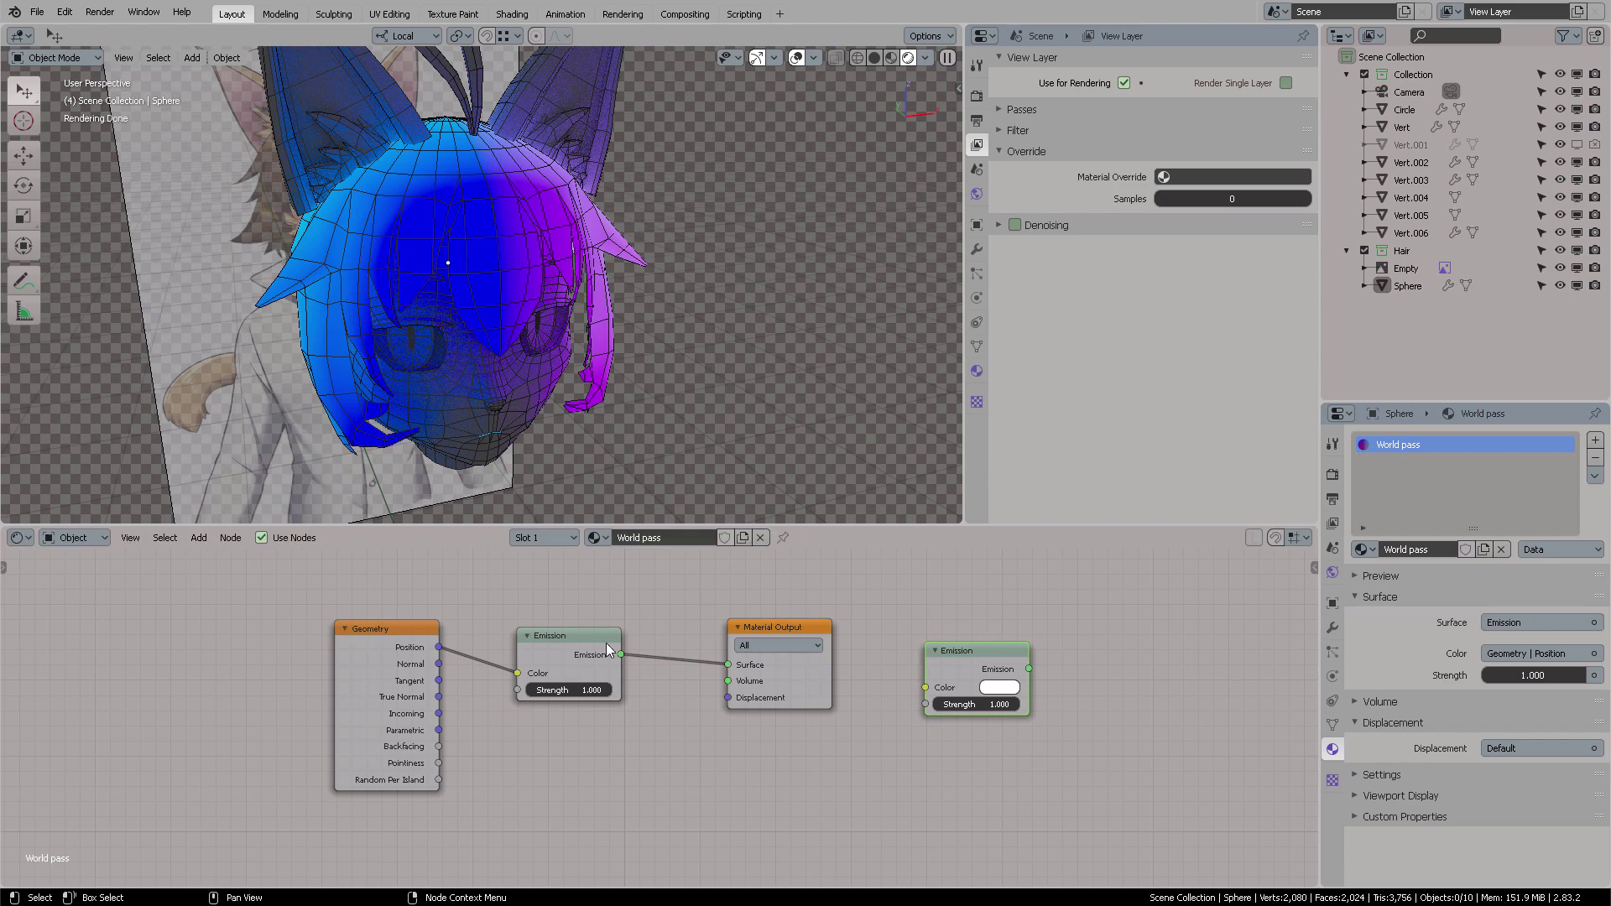
{"action": "left_click_drag", "start_coordinate": [562, 636], "coordinate": [584, 633]}
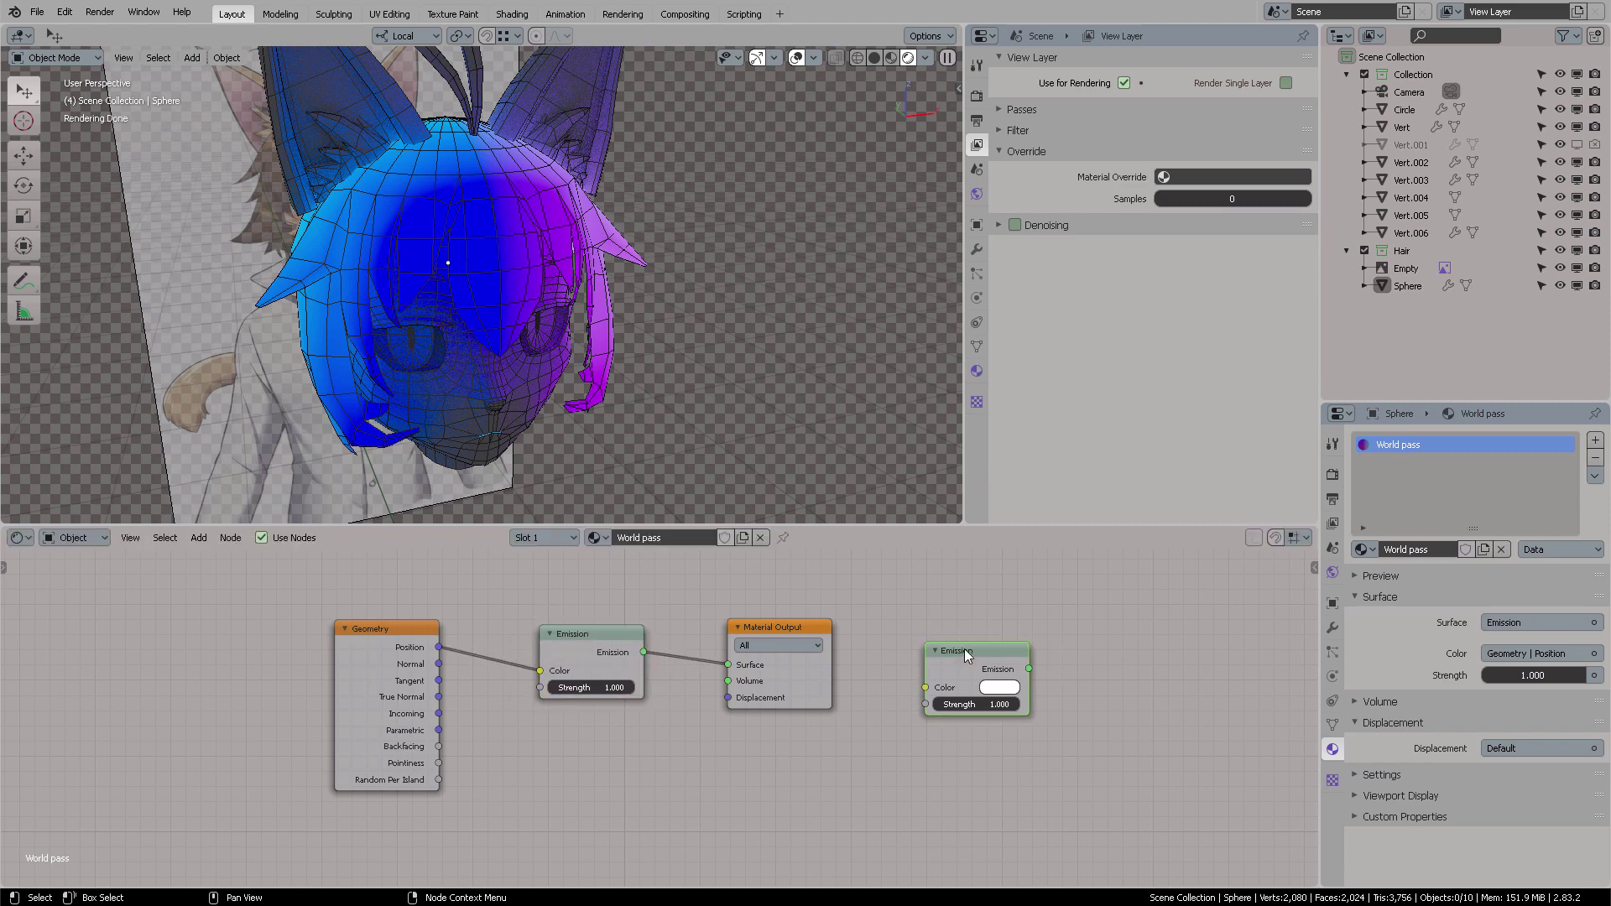
{"action": "key", "text": "Delete"}
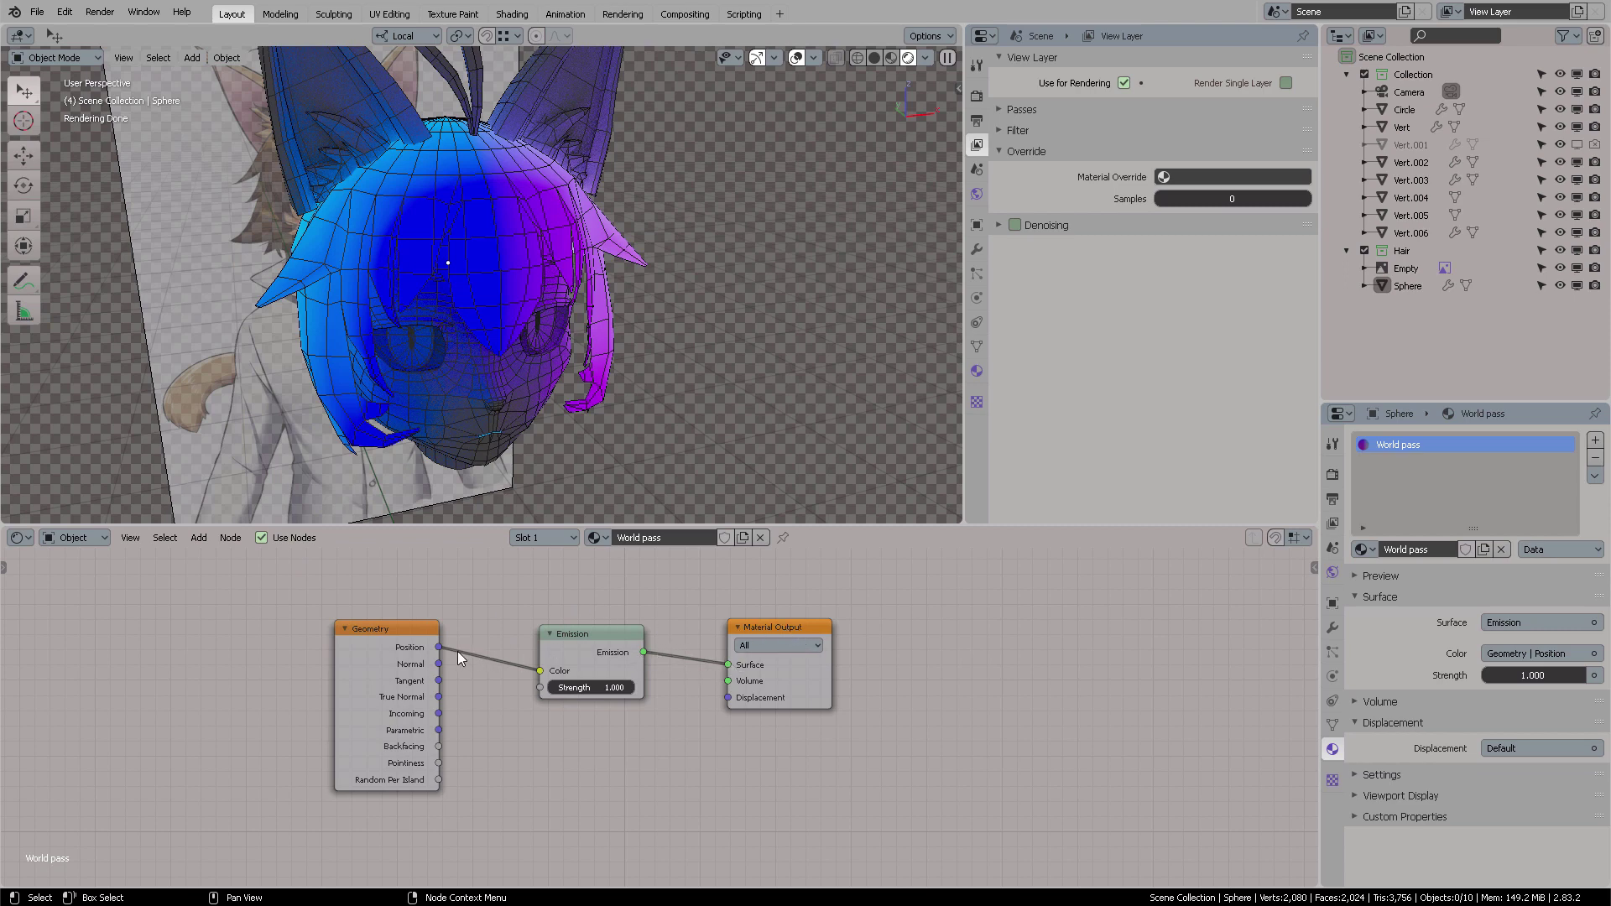
Step: Keep the World pass name, then pull the Geometry, Emission and Material Output nodes closer together
{"action": "left_click", "coordinate": [640, 538]}
{"action": "key", "text": "Return"}
{"action": "left_click_drag", "start_coordinate": [385, 659], "coordinate": [353, 643]}
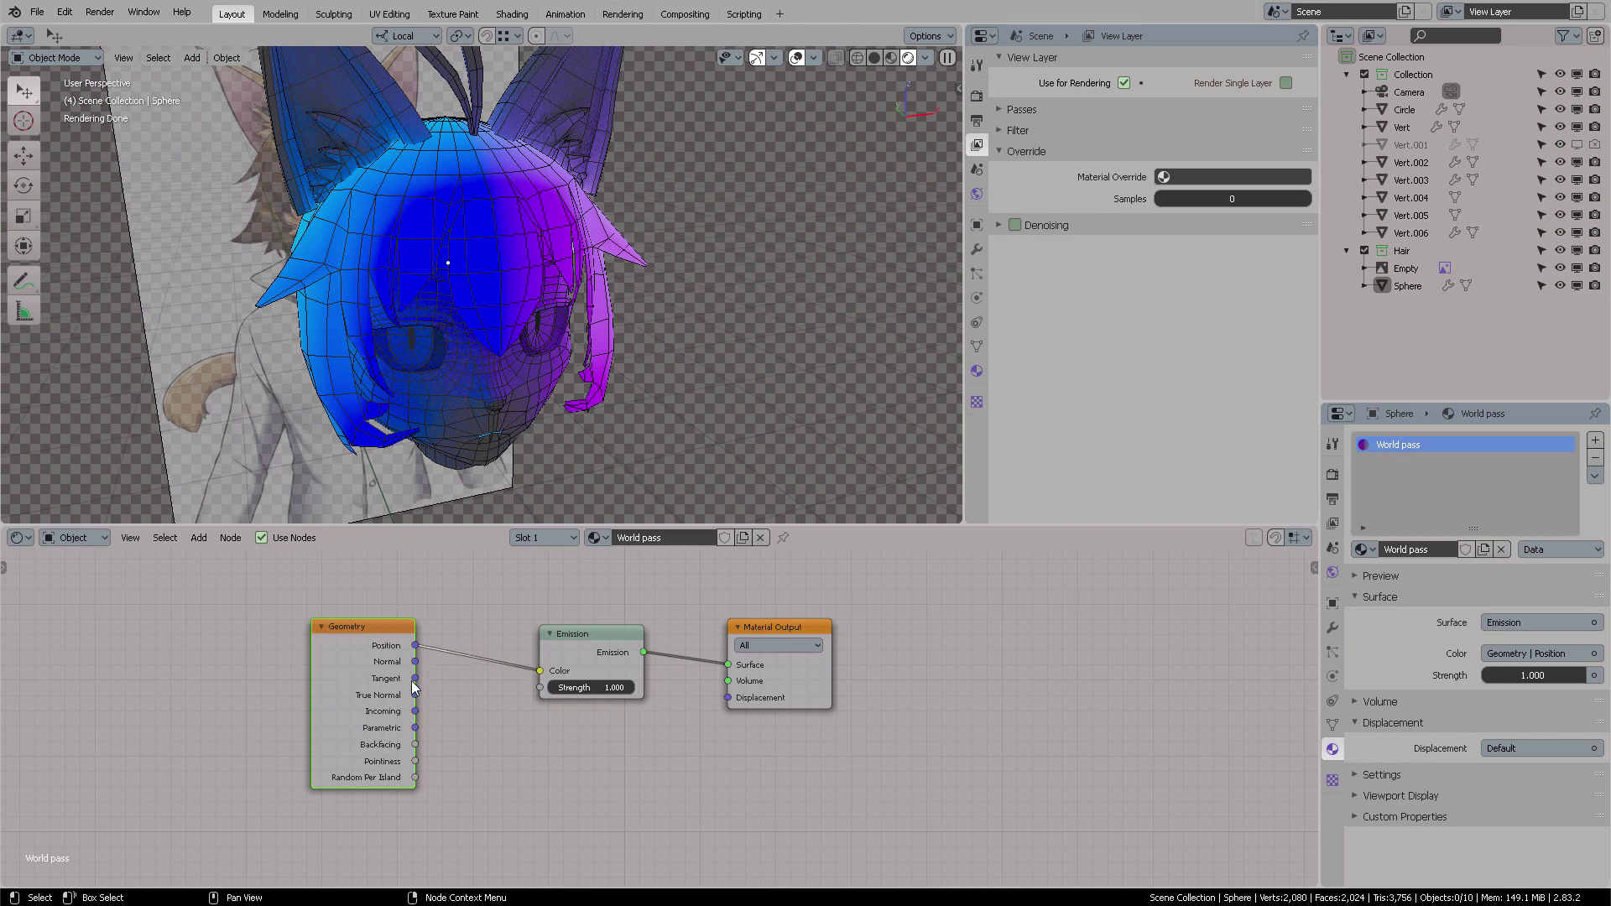
{"action": "left_click", "coordinate": [567, 644]}
{"action": "left_click_drag", "start_coordinate": [567, 644], "coordinate": [544, 640]}
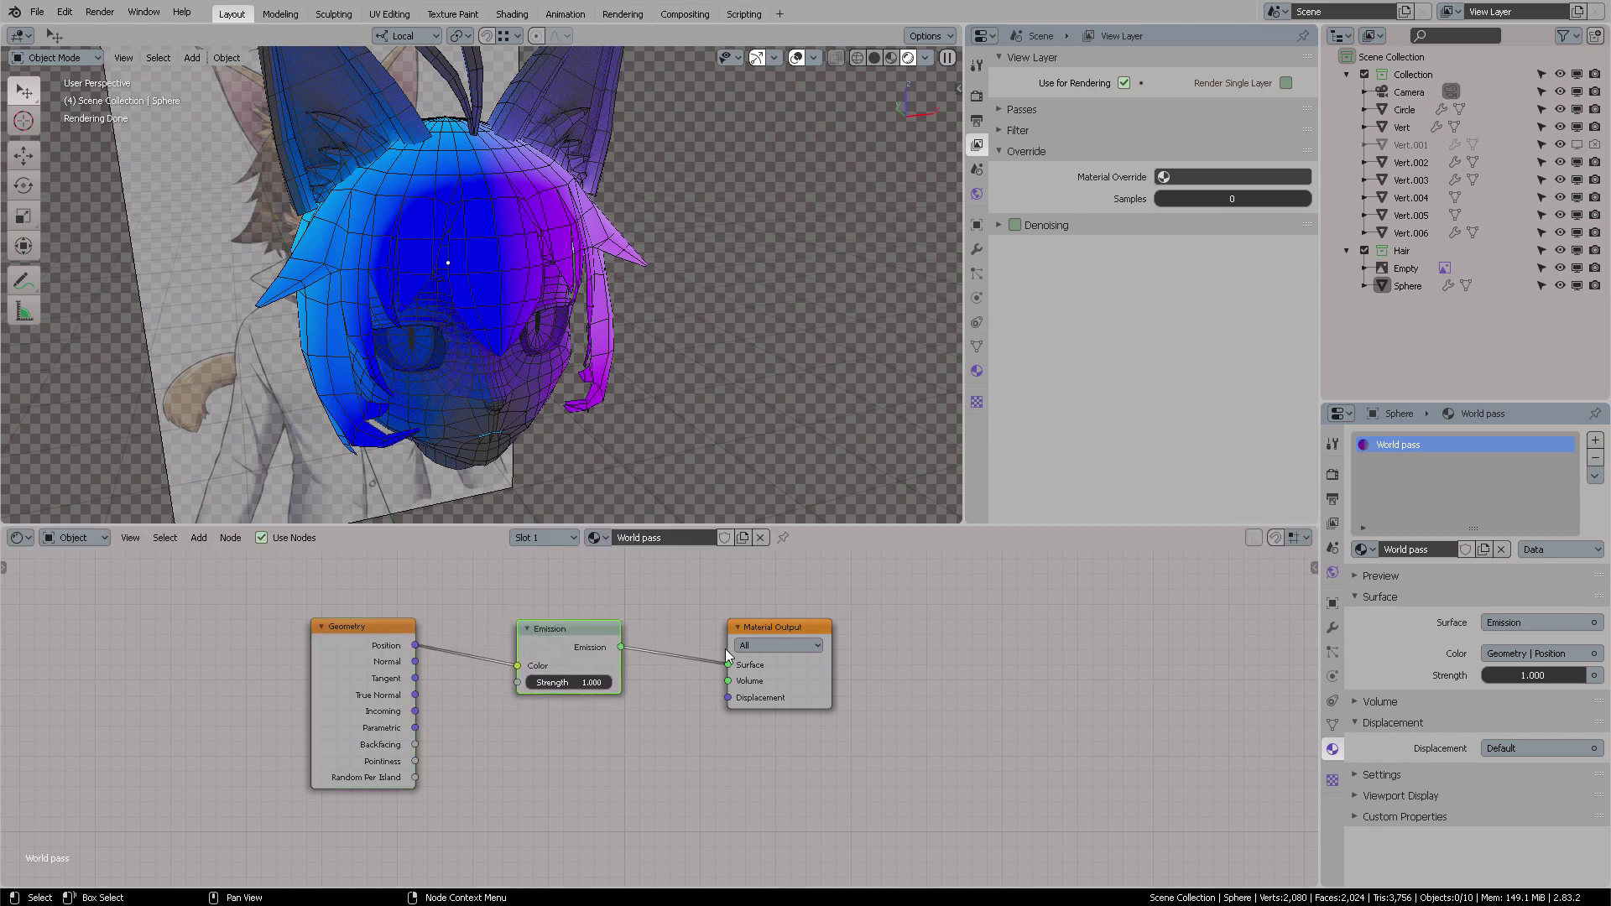
{"action": "left_click_drag", "start_coordinate": [776, 630], "coordinate": [764, 632]}
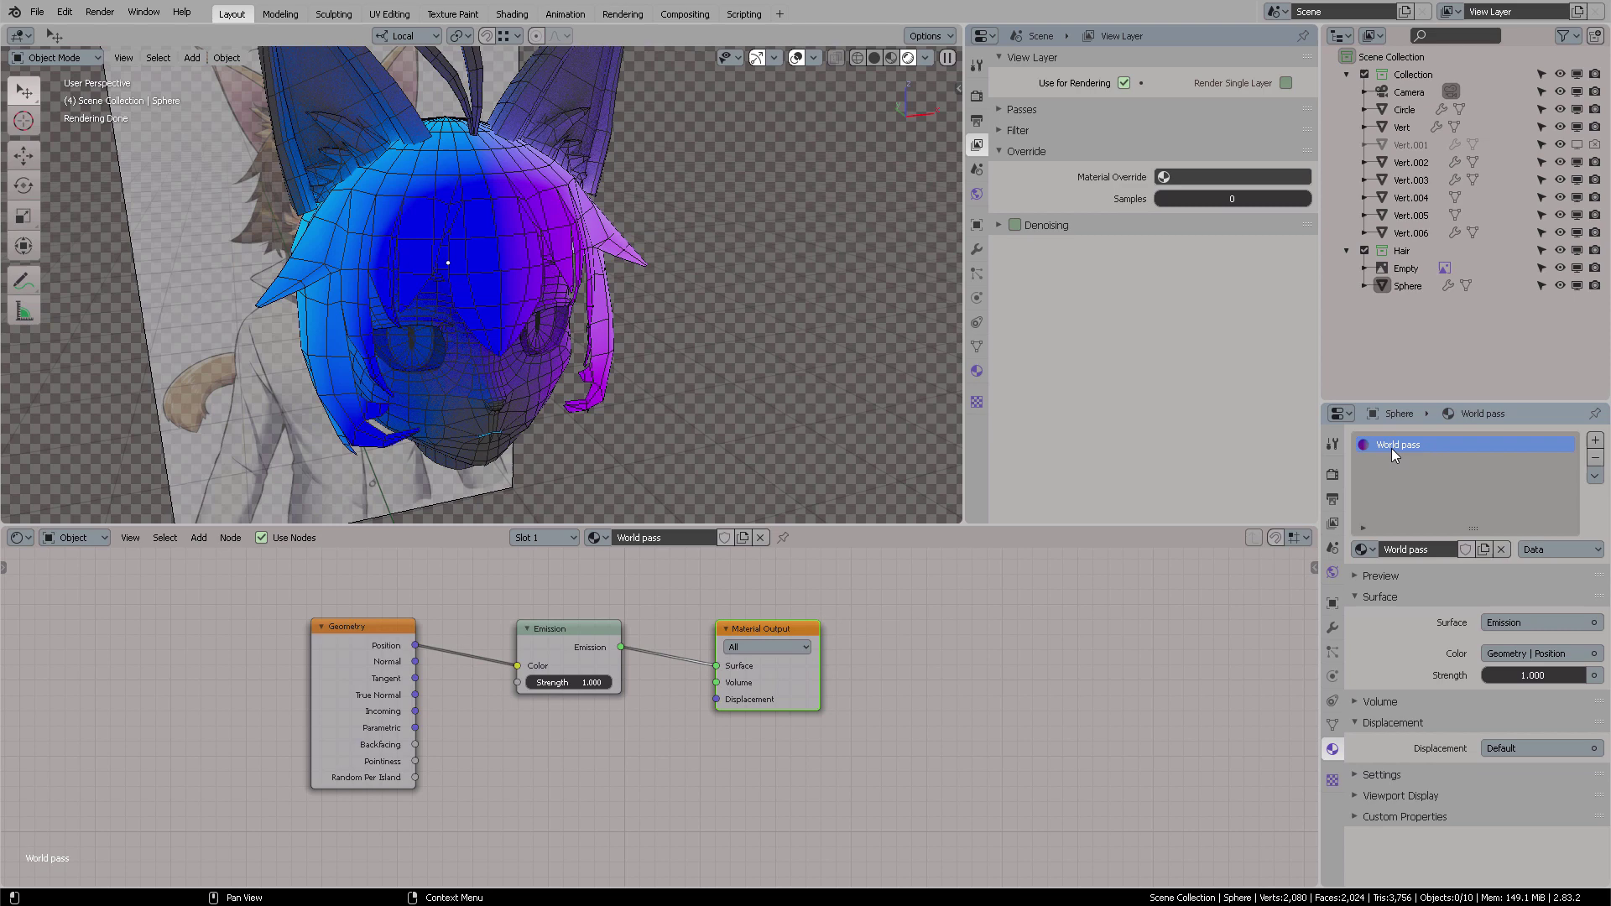
Step: Check the Scene and View Layer lists, confirming only View Layer exists
{"action": "left_click", "coordinate": [1276, 11]}
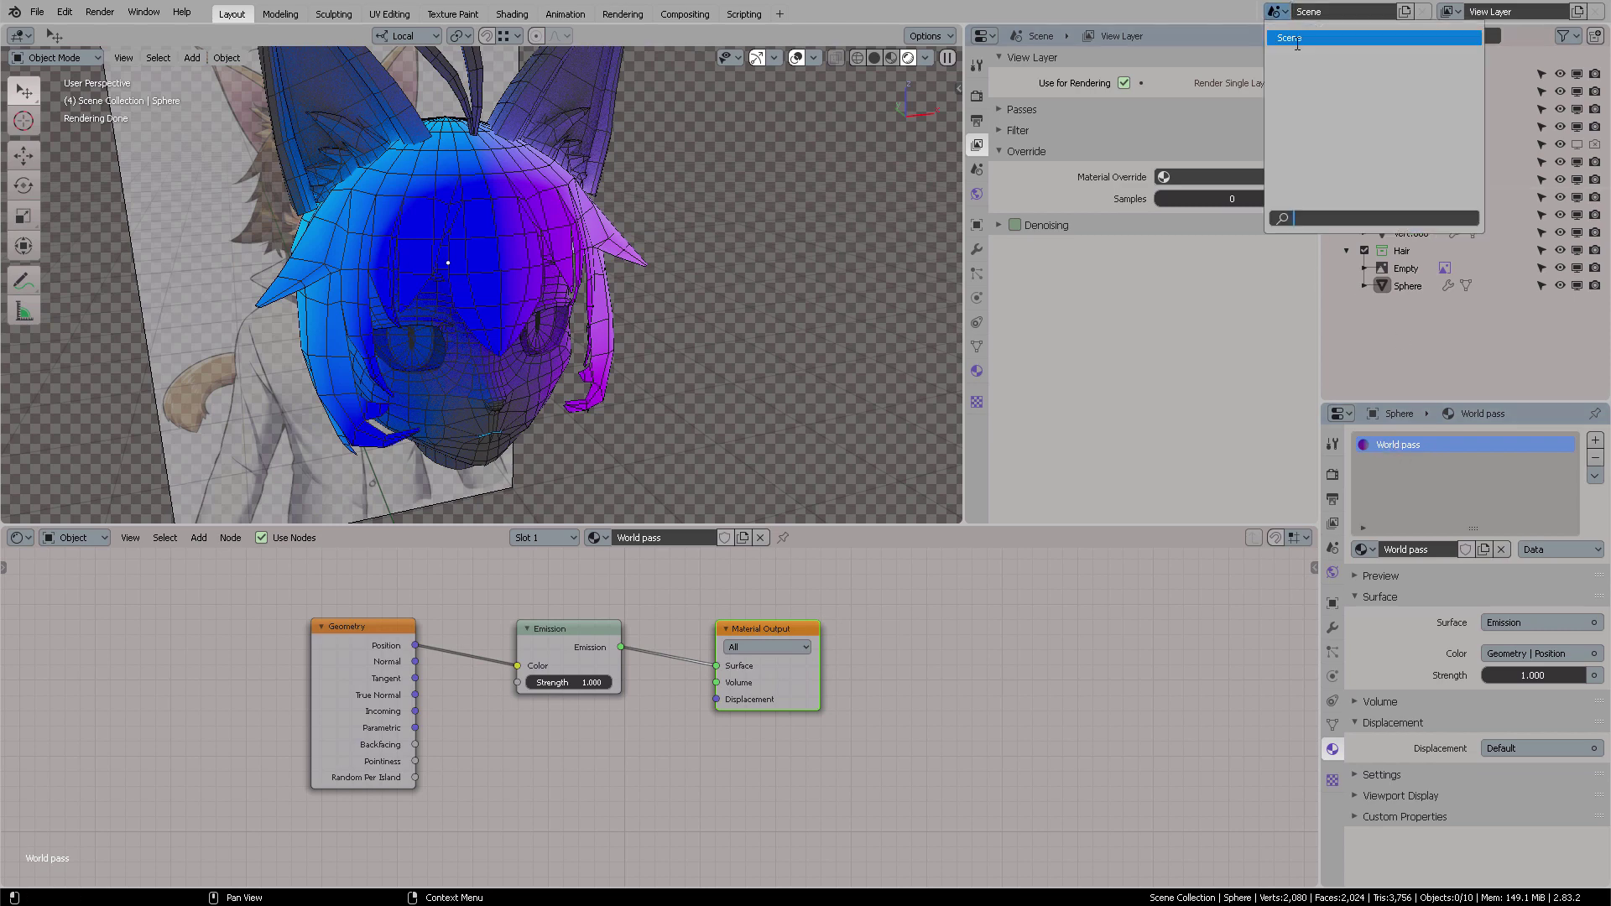
{"action": "left_click", "coordinate": [1446, 12]}
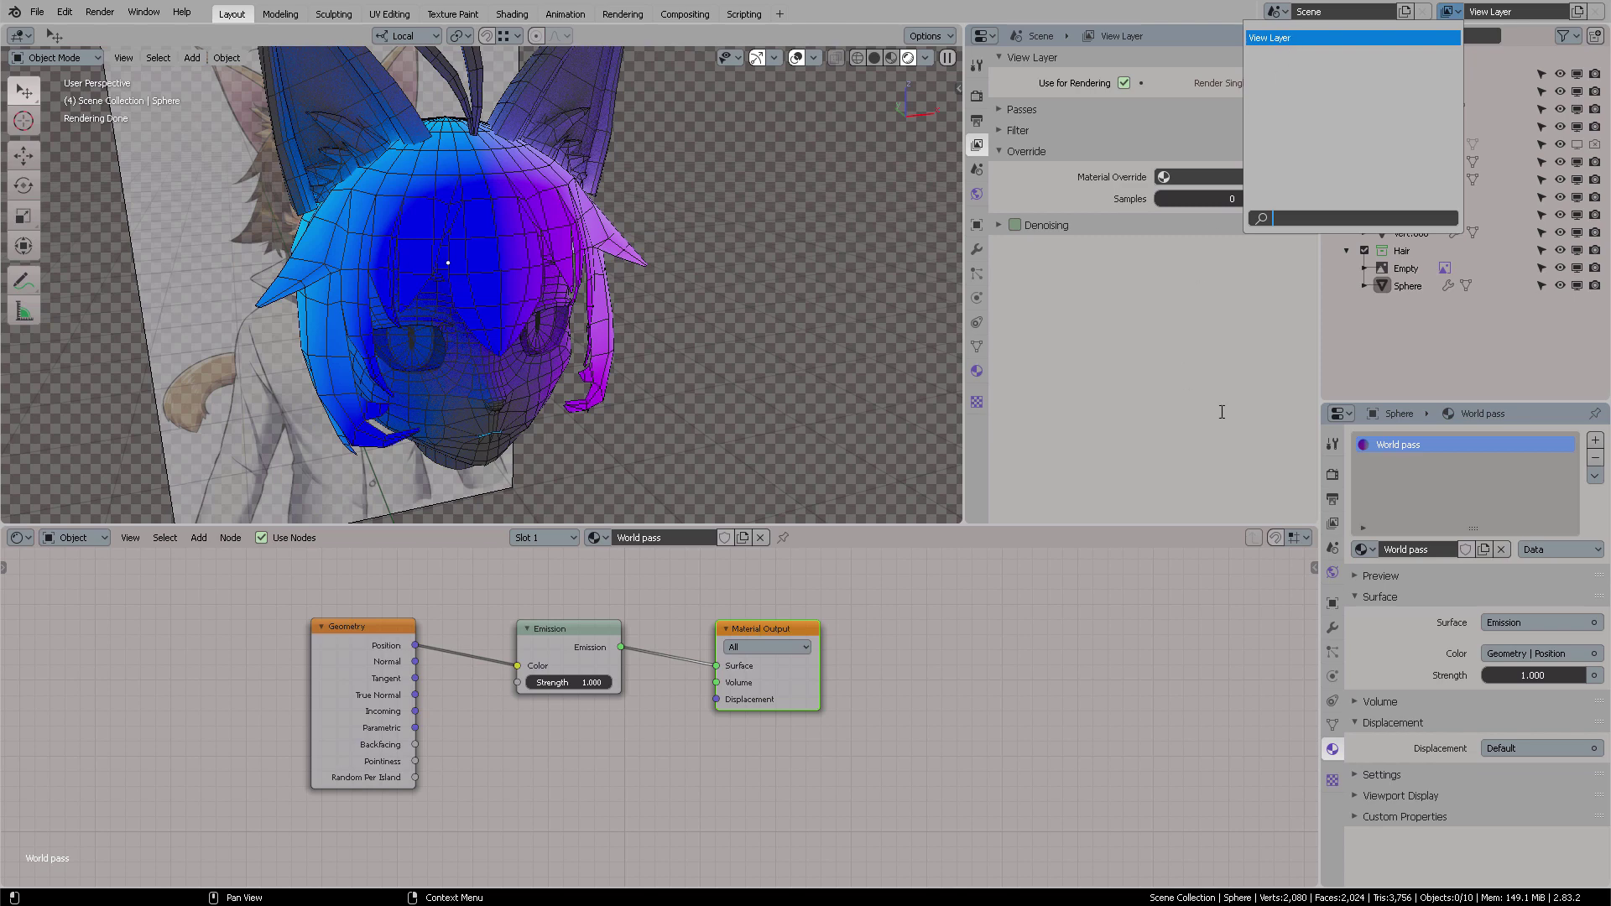
Step: Keep Cycles as the render engine, then go back to View Layer Properties
{"action": "left_click", "coordinate": [1443, 455]}
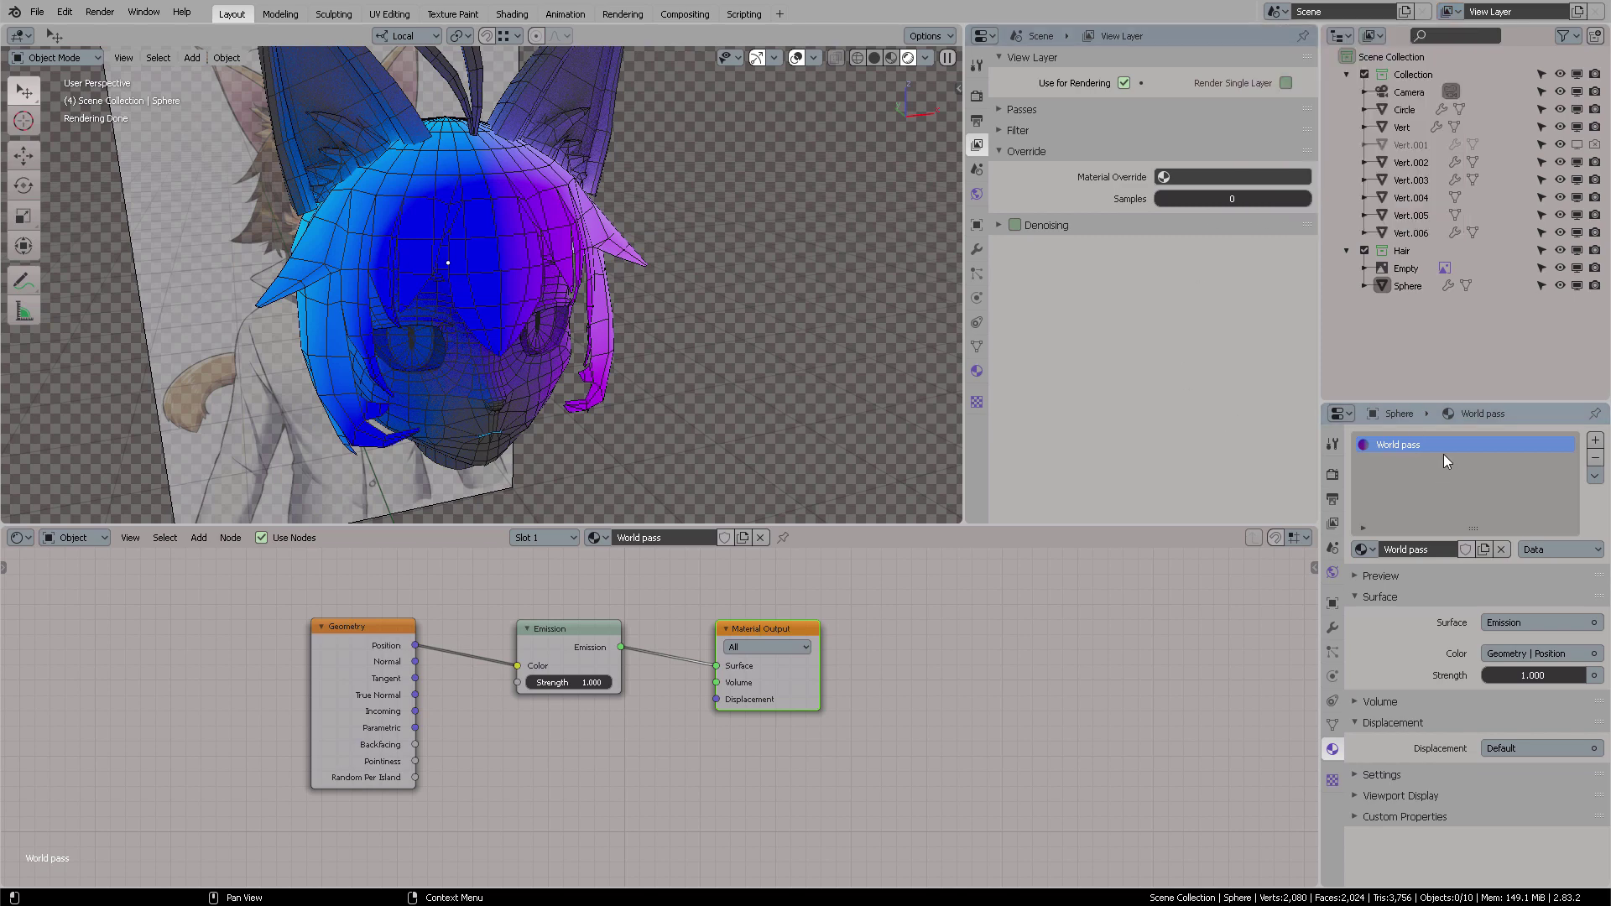
{"action": "left_click", "coordinate": [977, 96]}
{"action": "left_click", "coordinate": [1205, 61]}
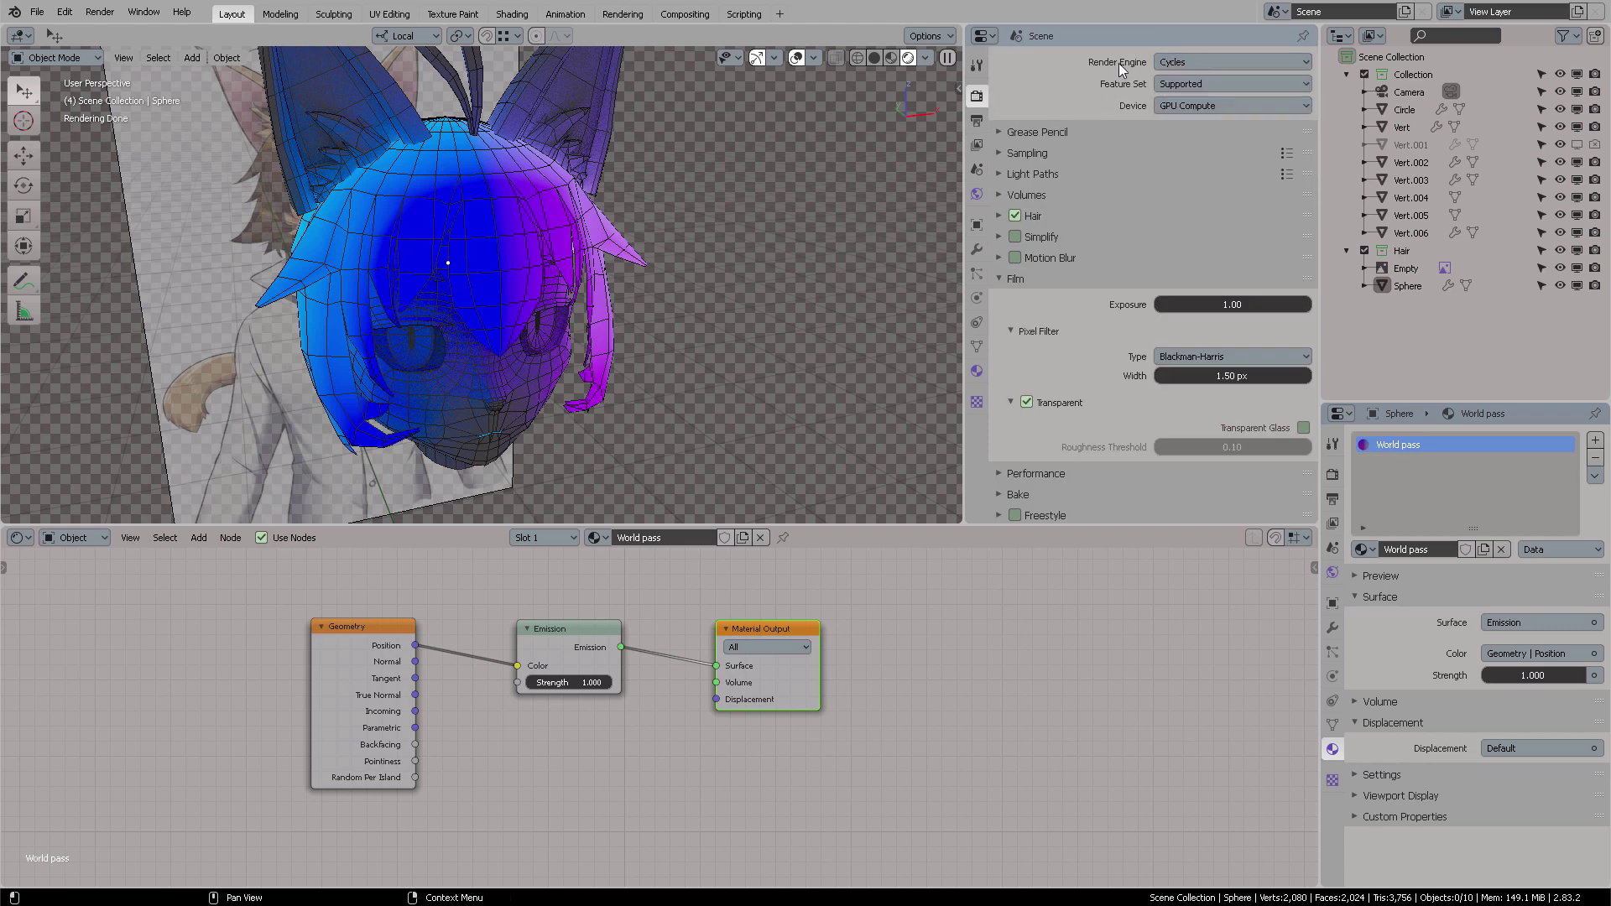
{"action": "left_click", "coordinate": [1184, 60]}
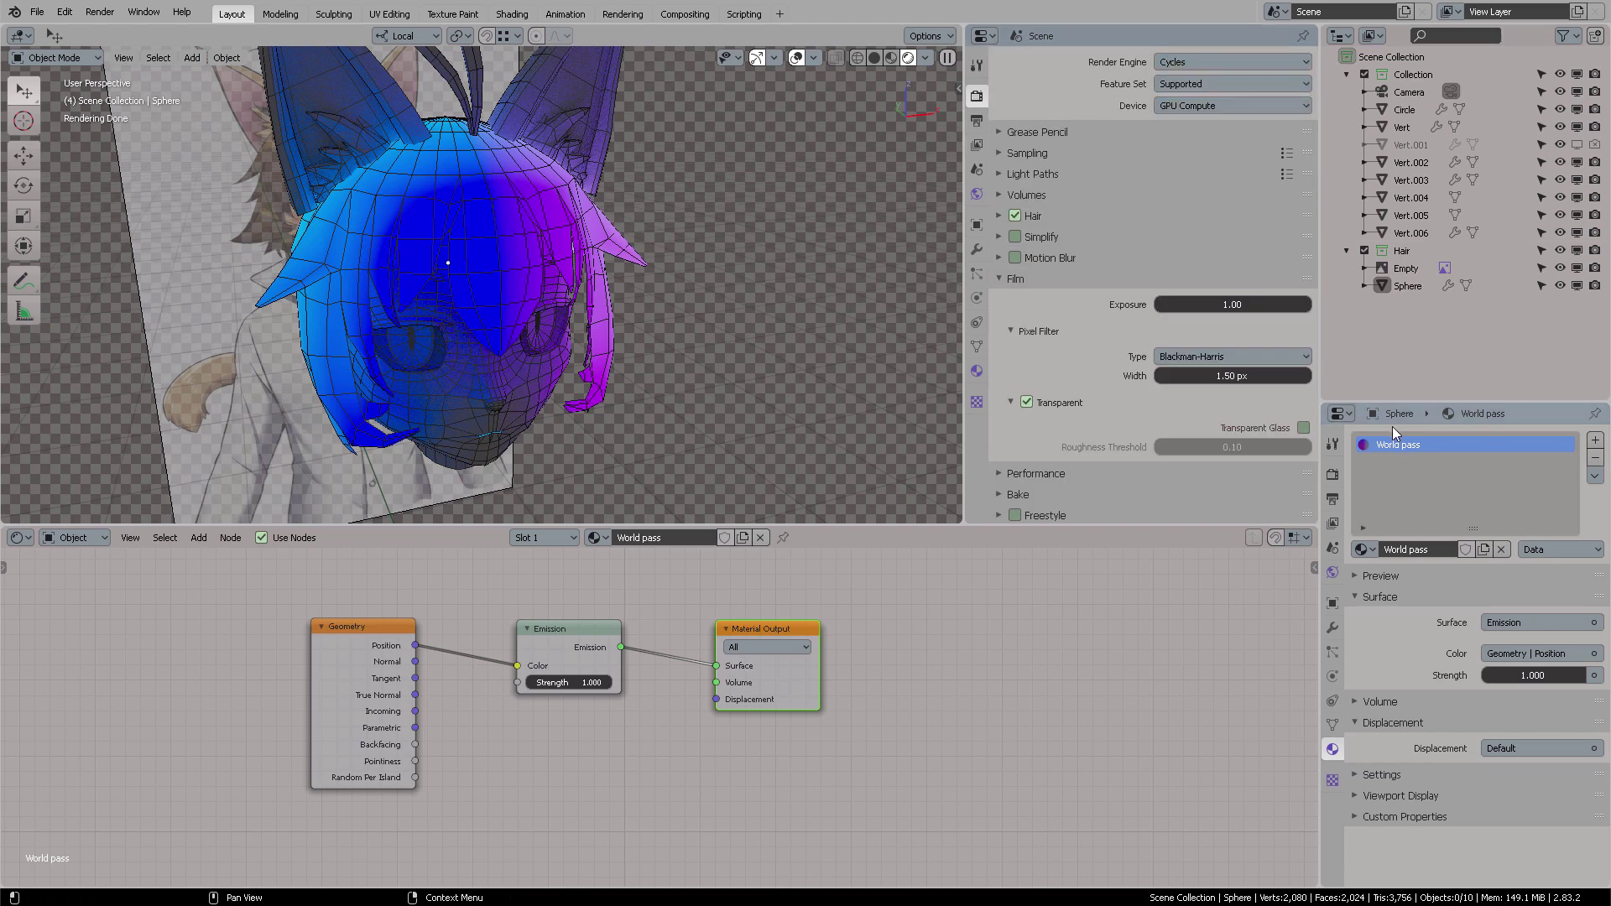
{"action": "left_click", "coordinate": [1340, 415]}
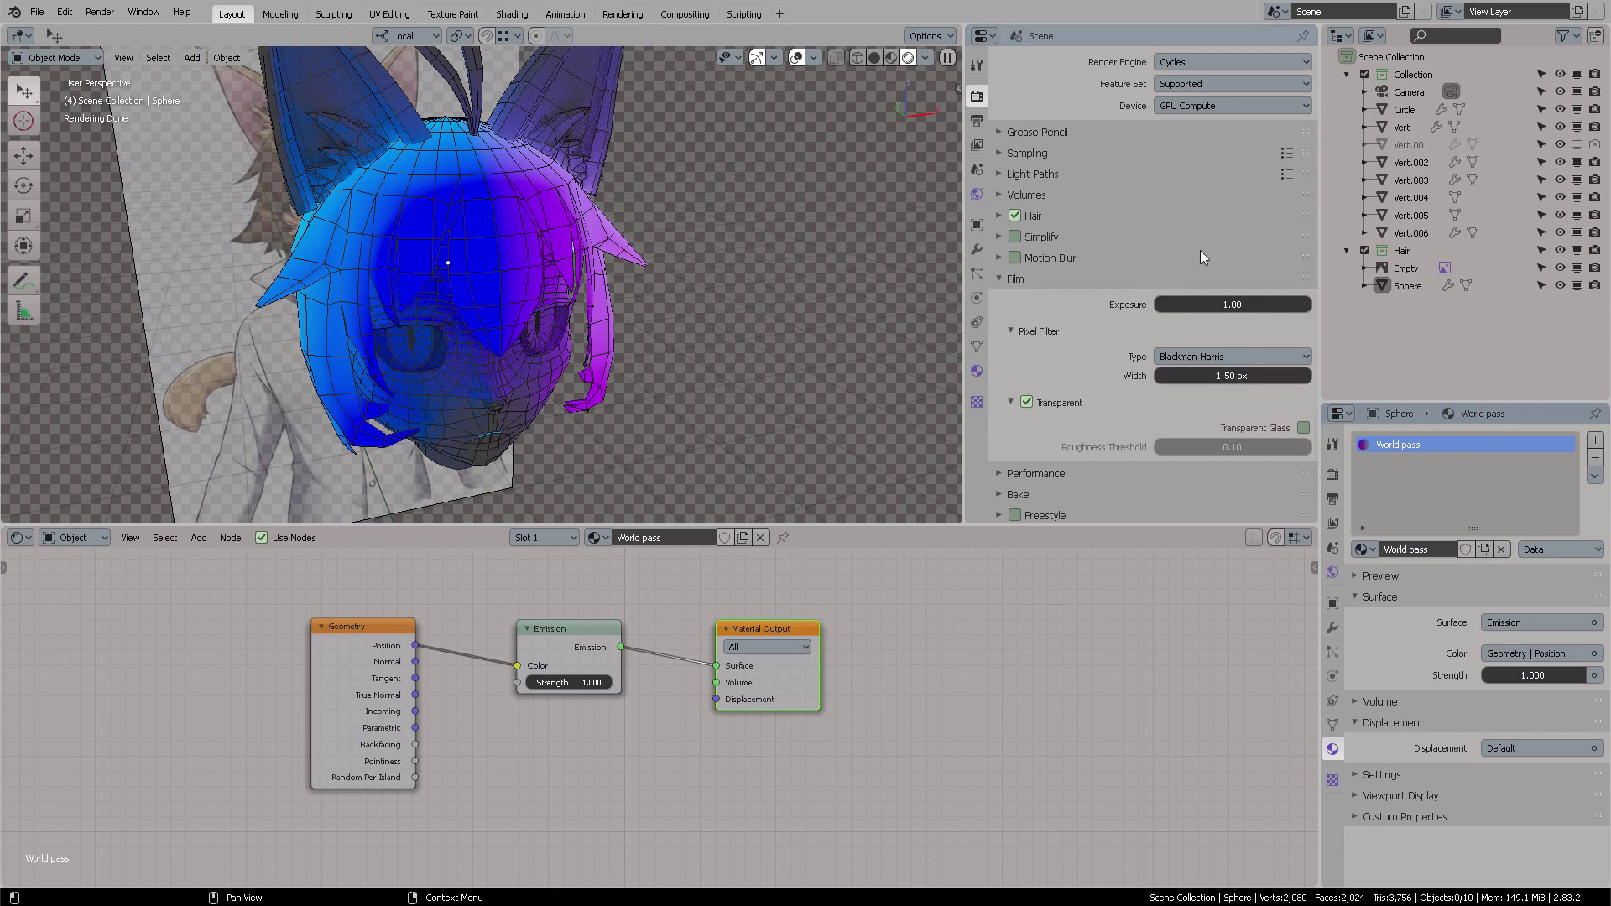
{"action": "left_click", "coordinate": [1216, 63]}
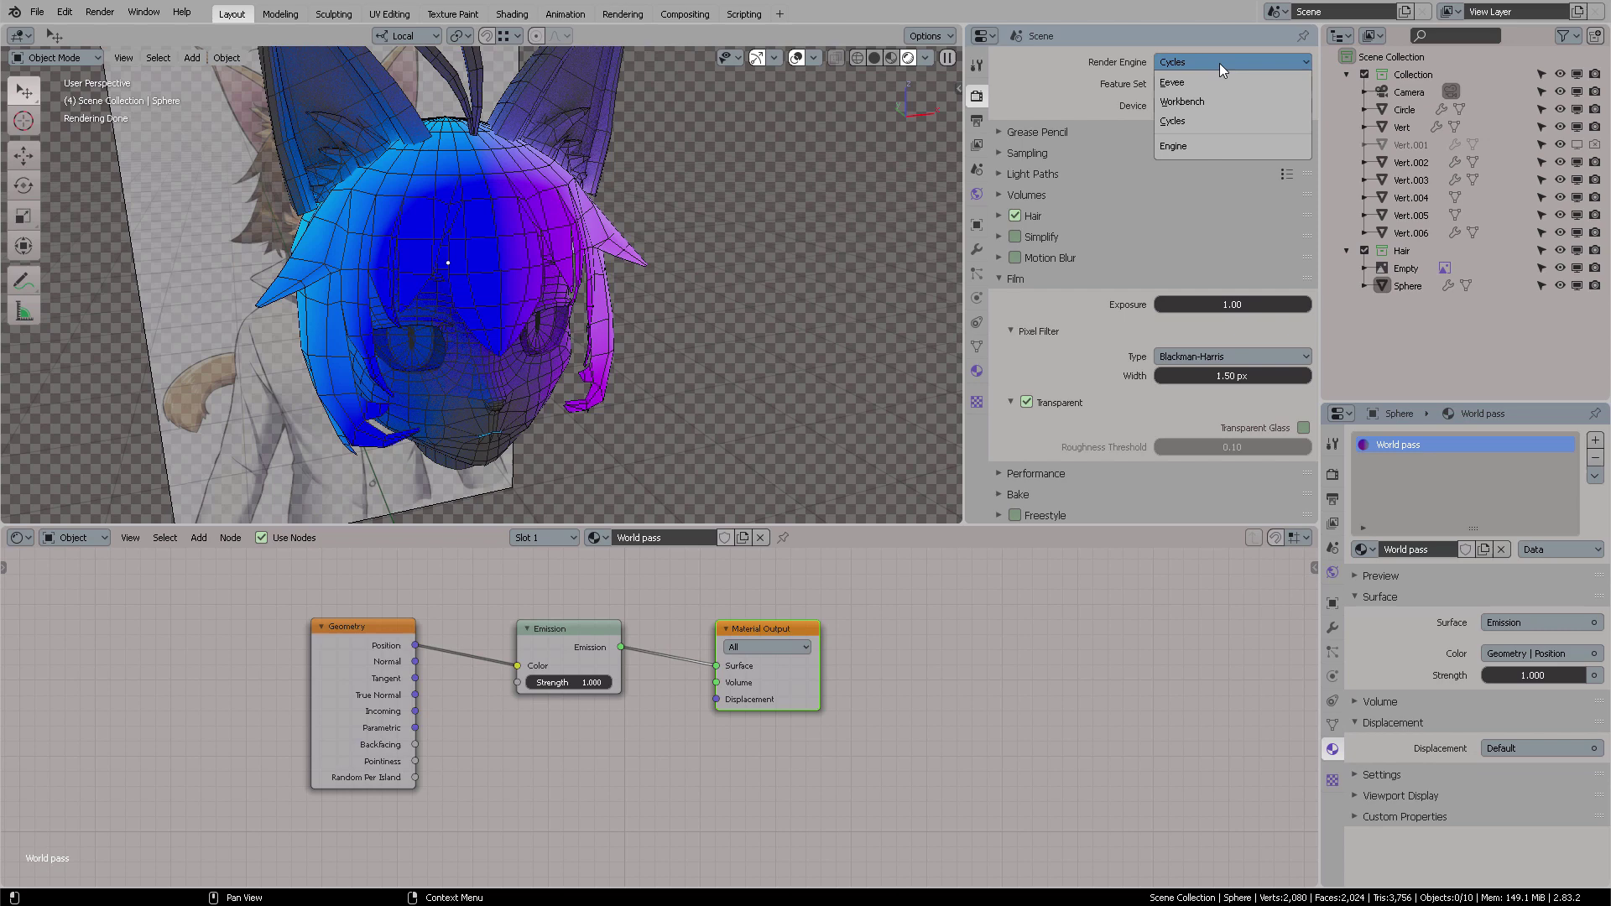
{"action": "left_click", "coordinate": [1200, 120]}
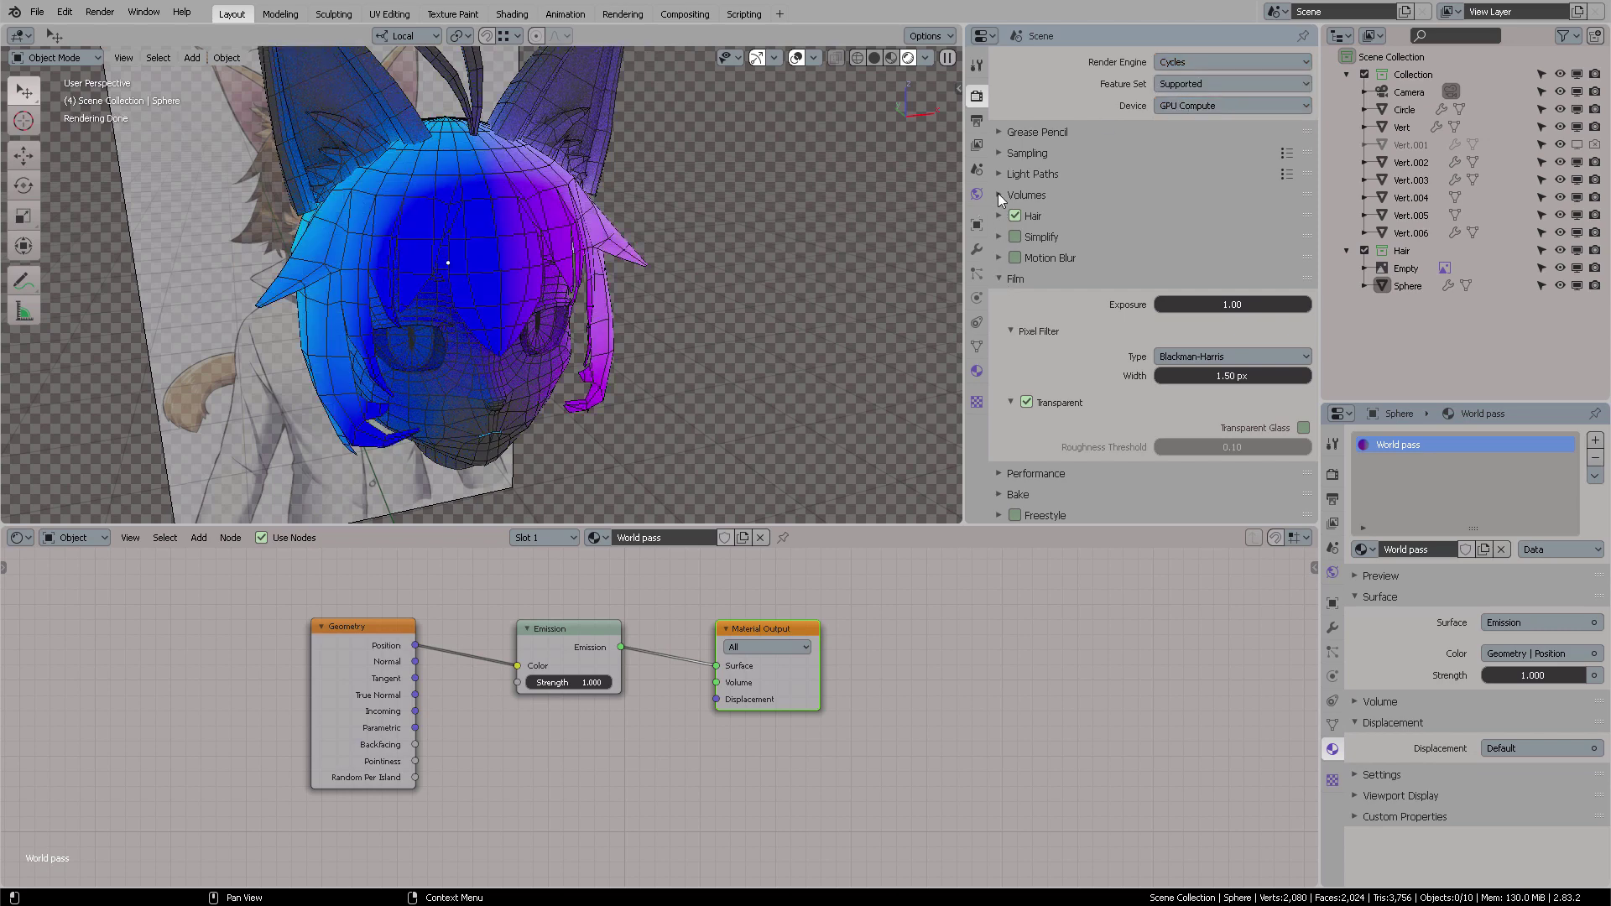
{"action": "left_click", "coordinate": [977, 146]}
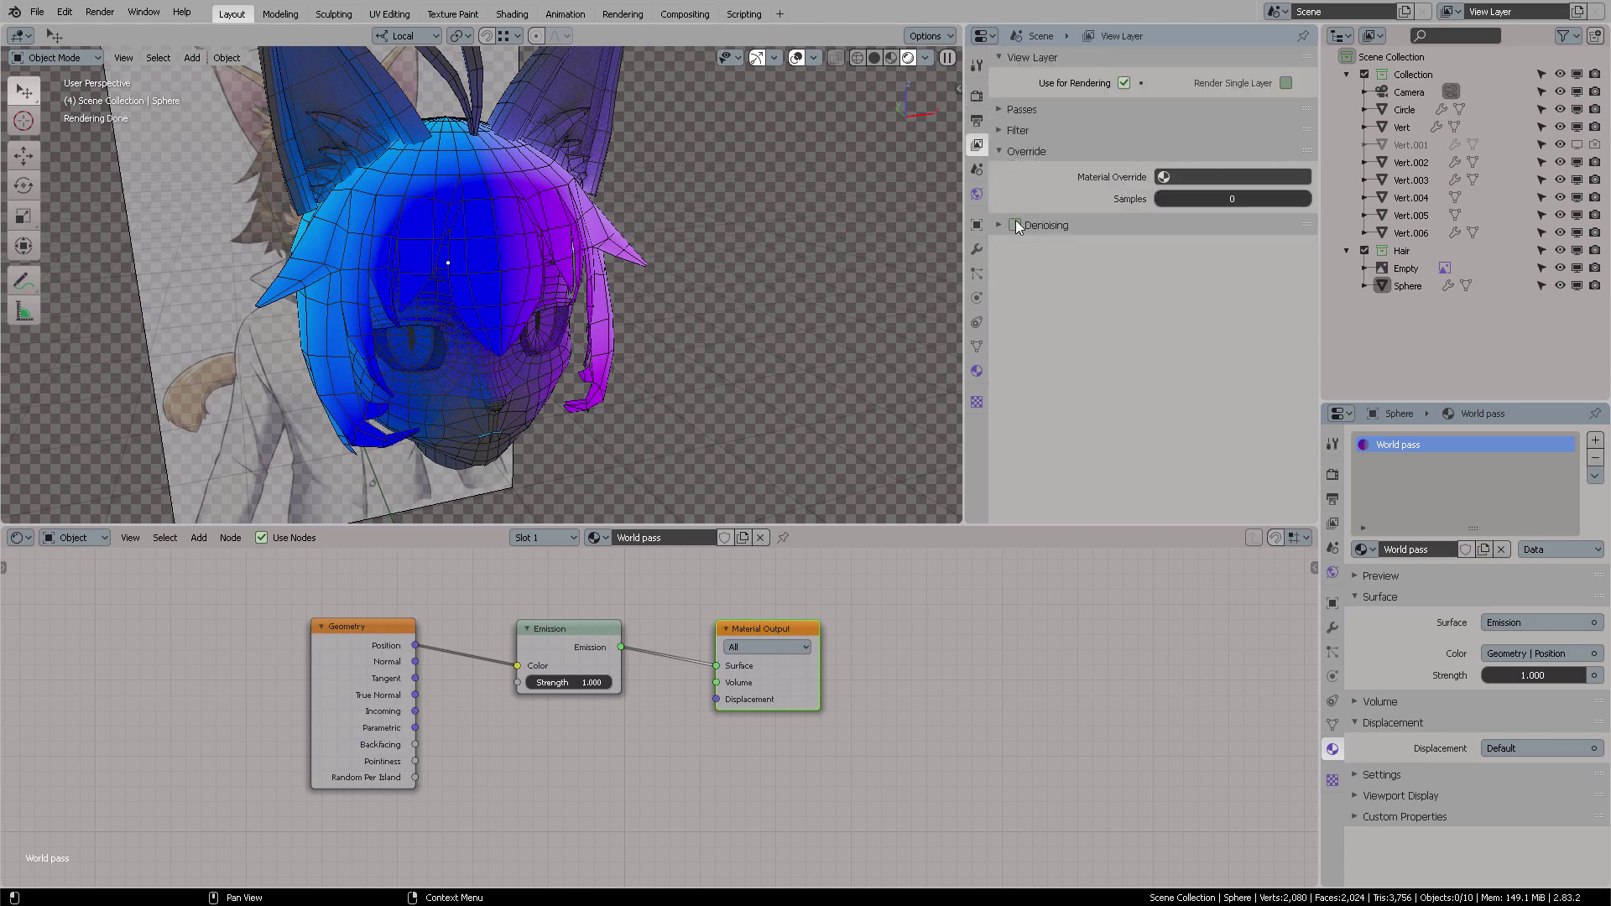
Step: Set the view layer's Material Override to World pass and view the head from the side
{"action": "left_click", "coordinate": [1166, 176]}
{"action": "left_click", "coordinate": [1182, 219]}
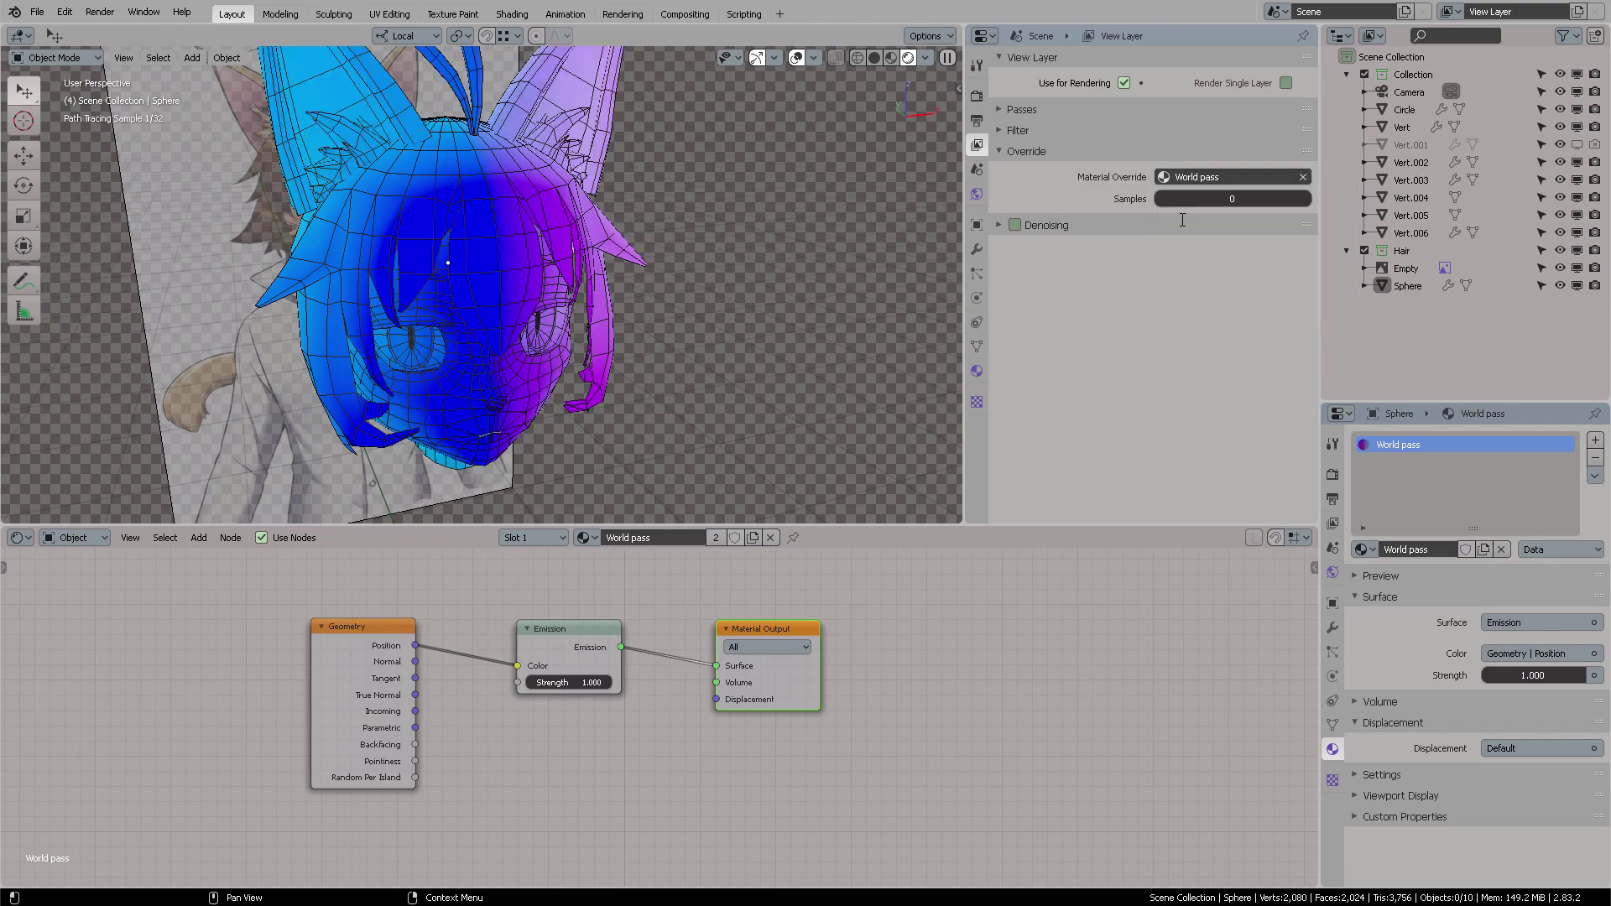
{"action": "middle_click_drag", "start_coordinate": [627, 257], "coordinate": [742, 237]}
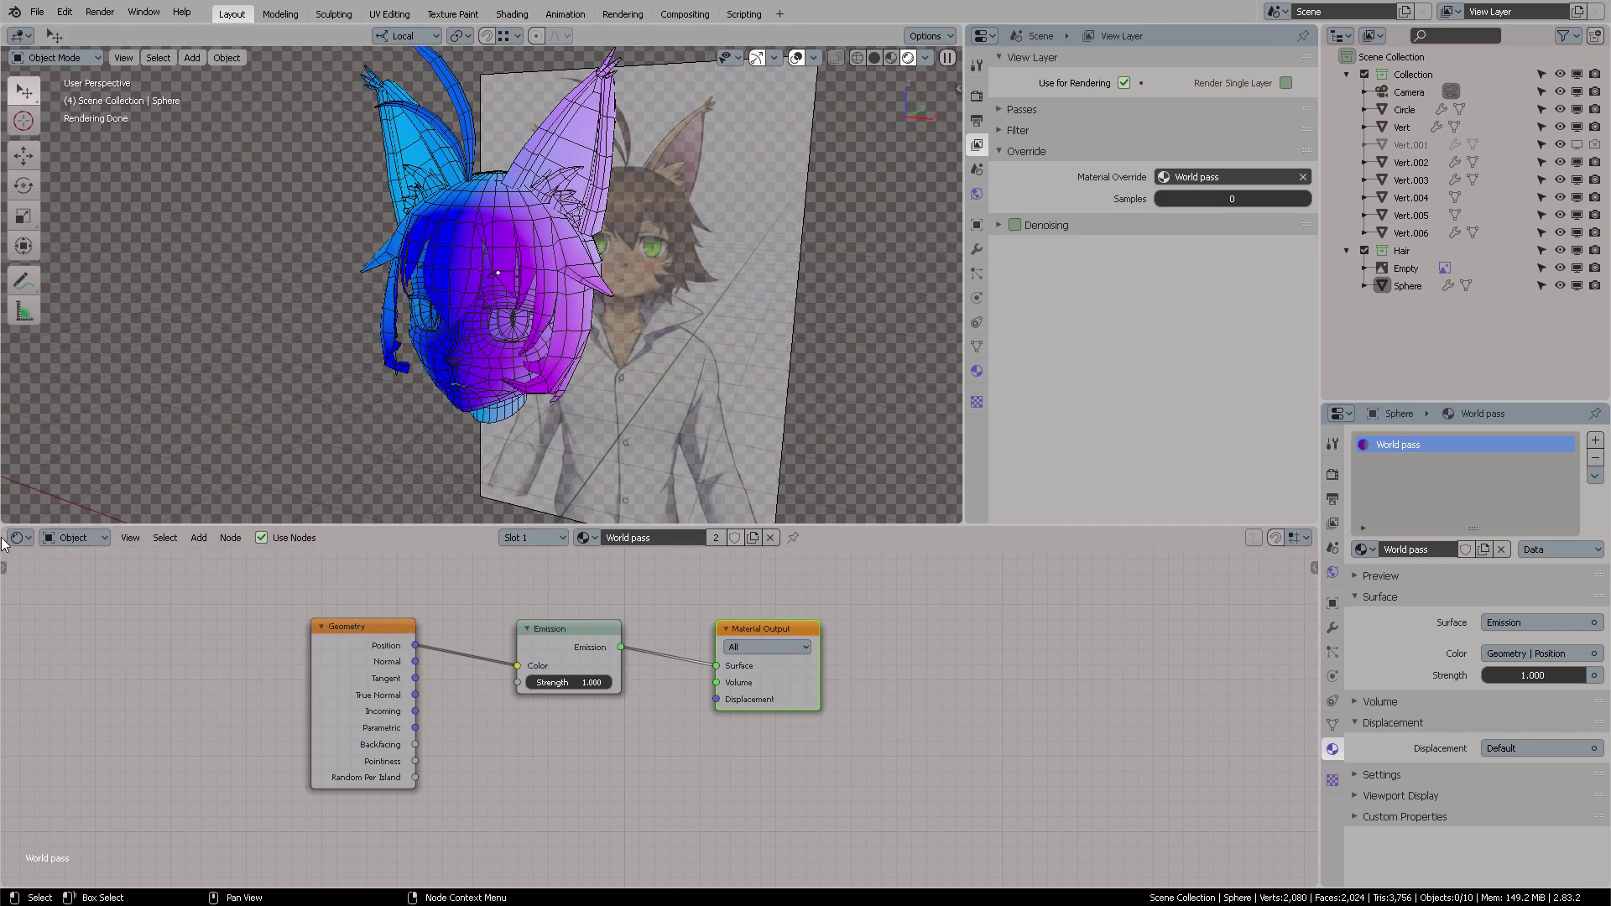
Step: Split the node area, make the left pane a Compositor with Use Nodes on, and render
{"action": "left_click_drag", "start_coordinate": [2, 543], "coordinate": [728, 545]}
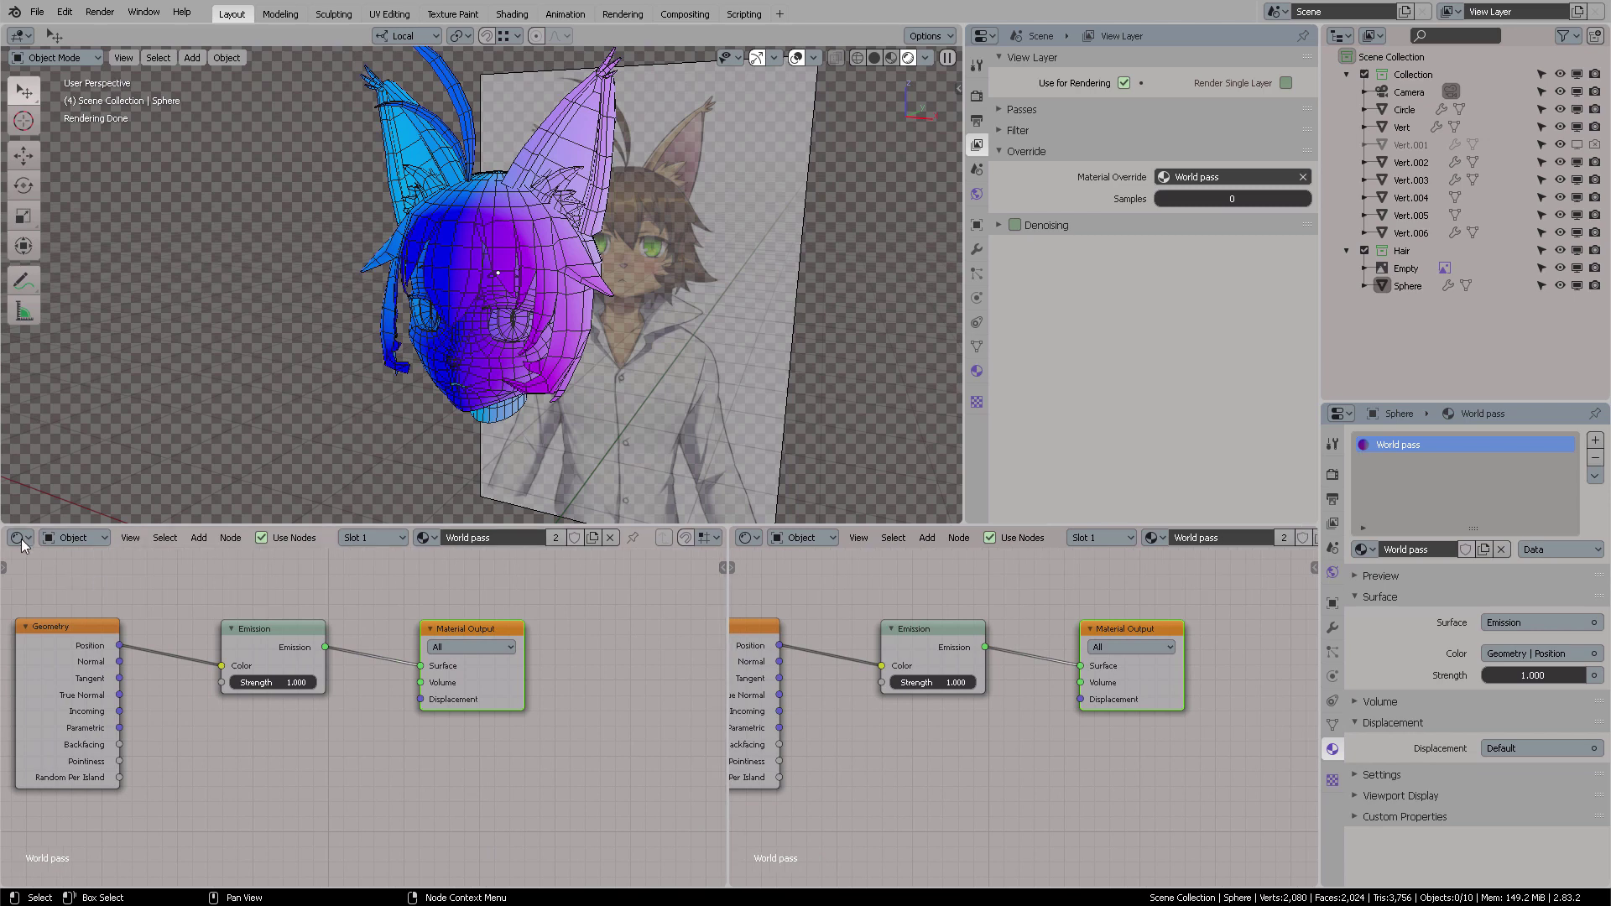
{"action": "left_click", "coordinate": [22, 543]}
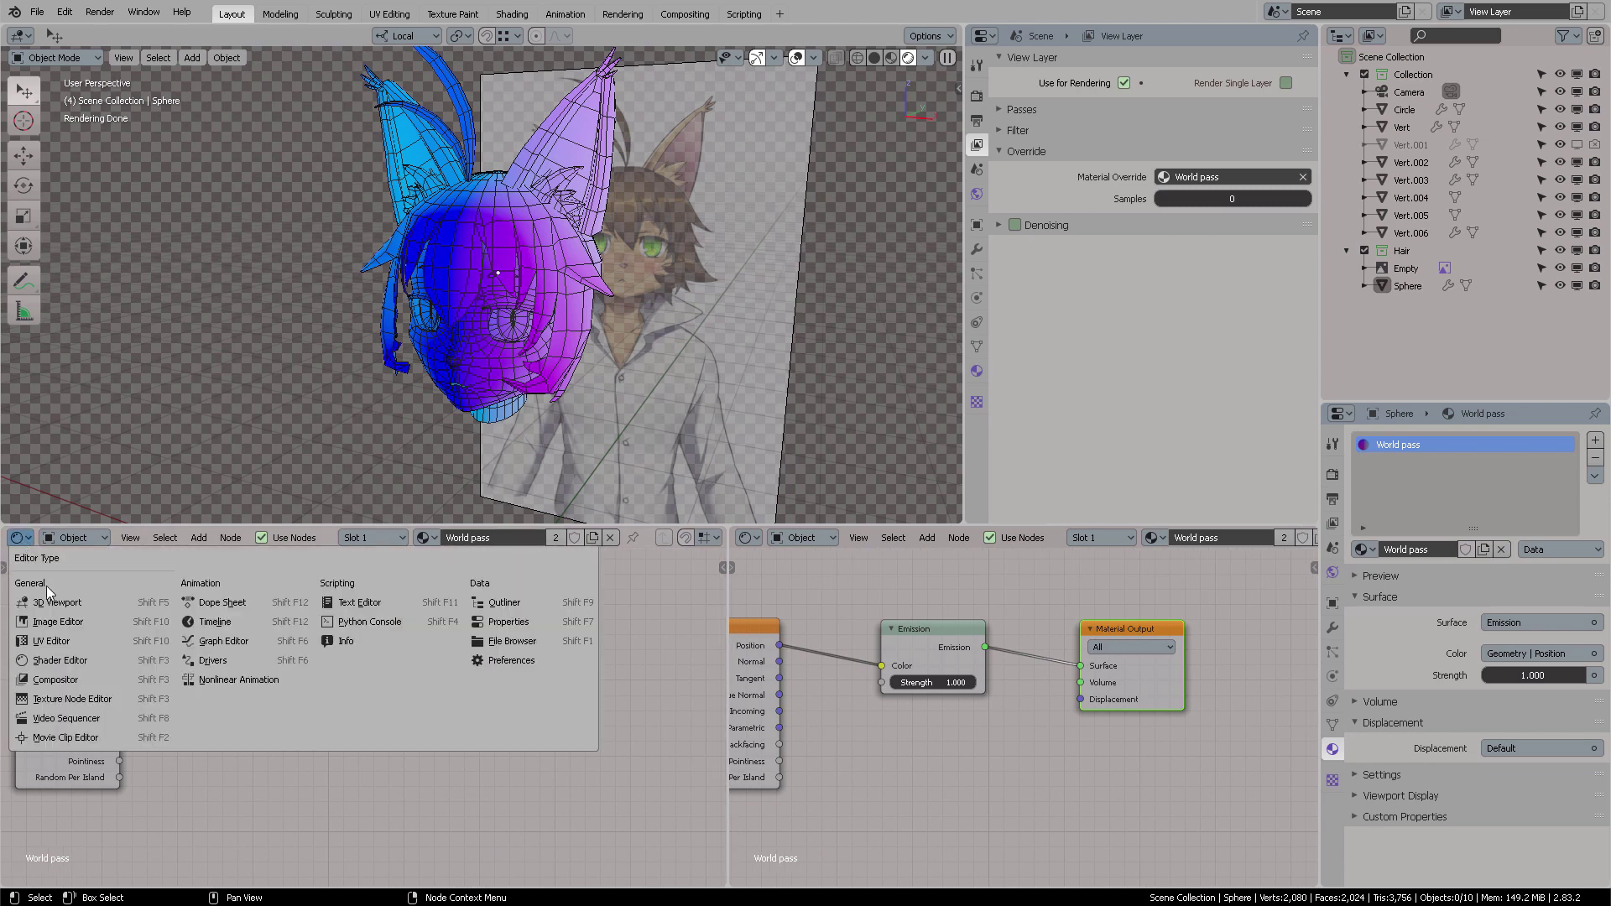
{"action": "left_click", "coordinate": [57, 678]}
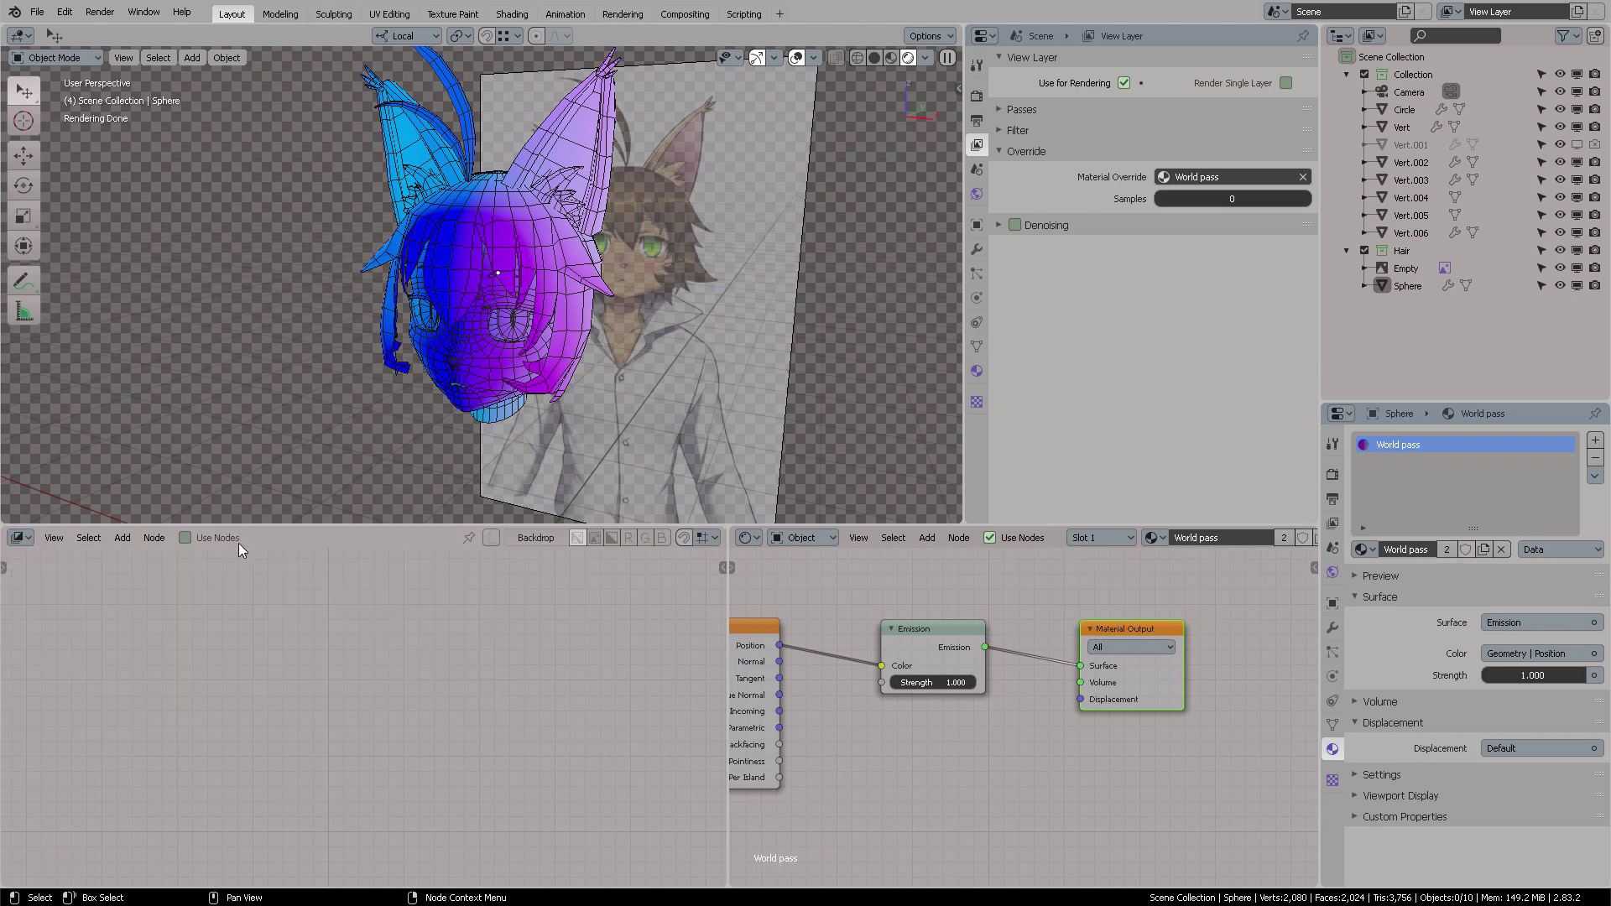
{"action": "left_click", "coordinate": [186, 537]}
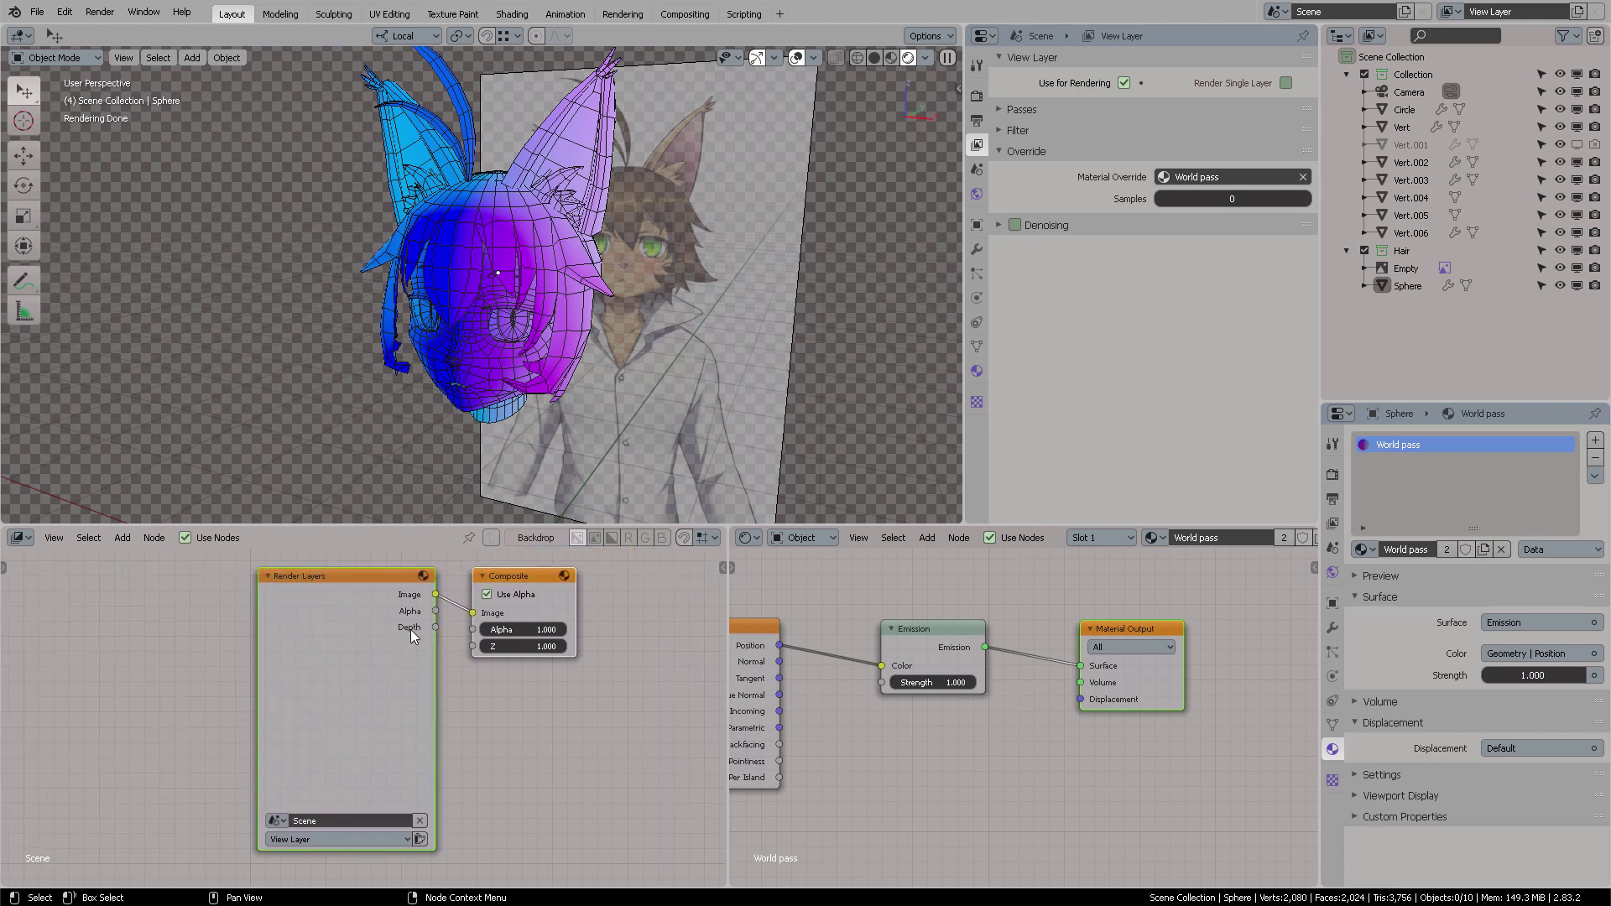
{"action": "key", "text": "F12"}
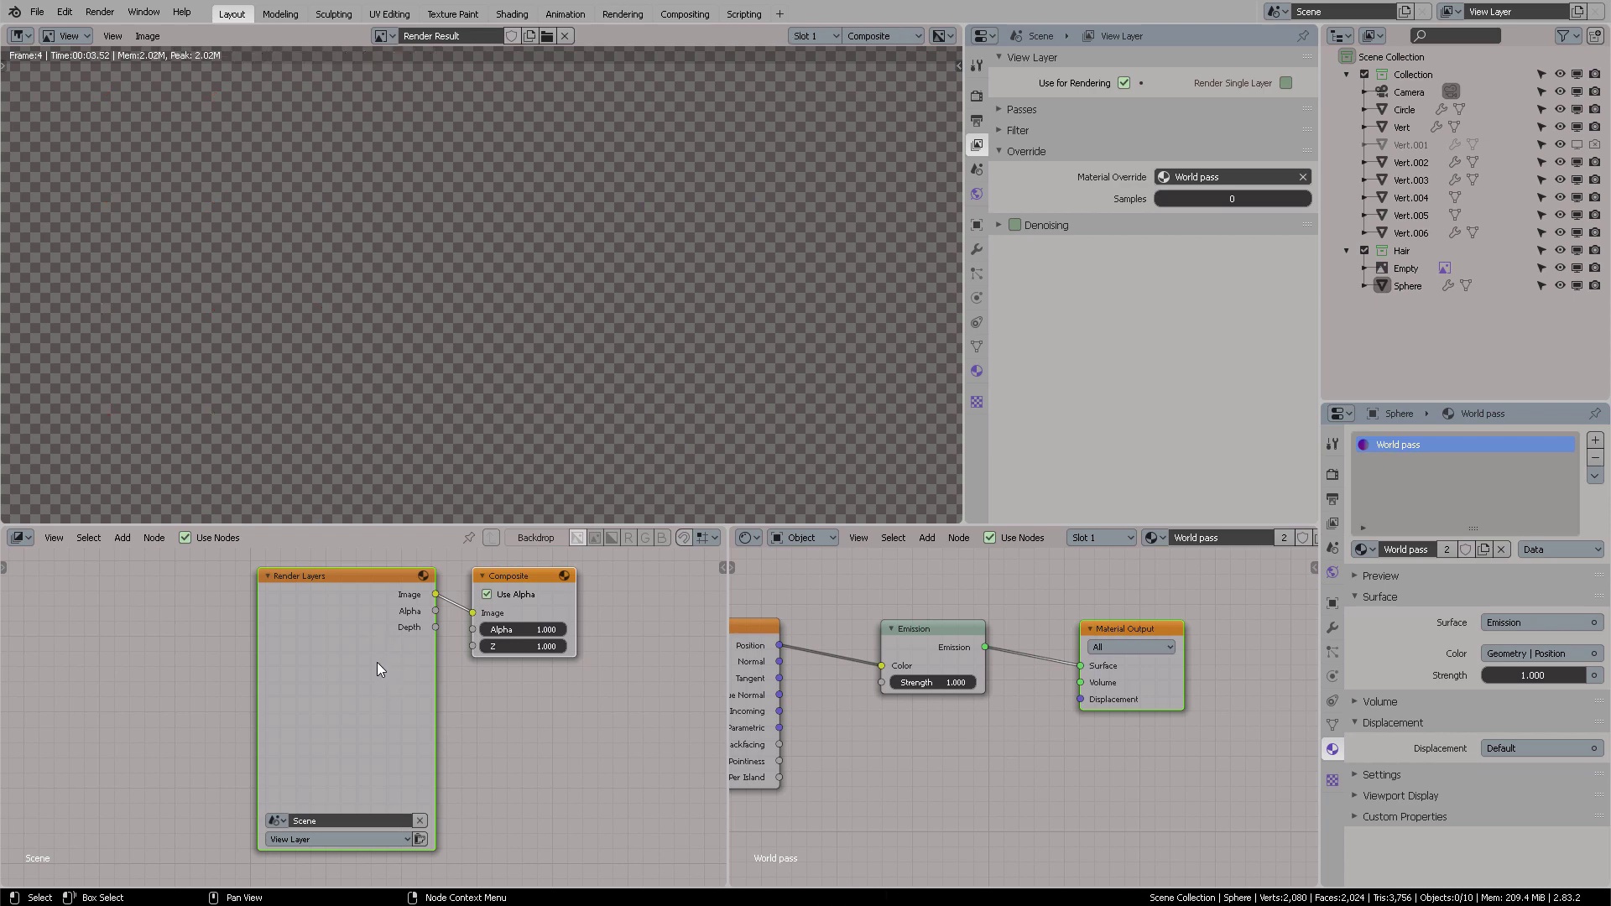
Step: Close the frame-4 render result and return to the 3D viewport
{"action": "scroll", "coordinate": [582, 299], "scroll_direction": "down", "scroll_amount": 3}
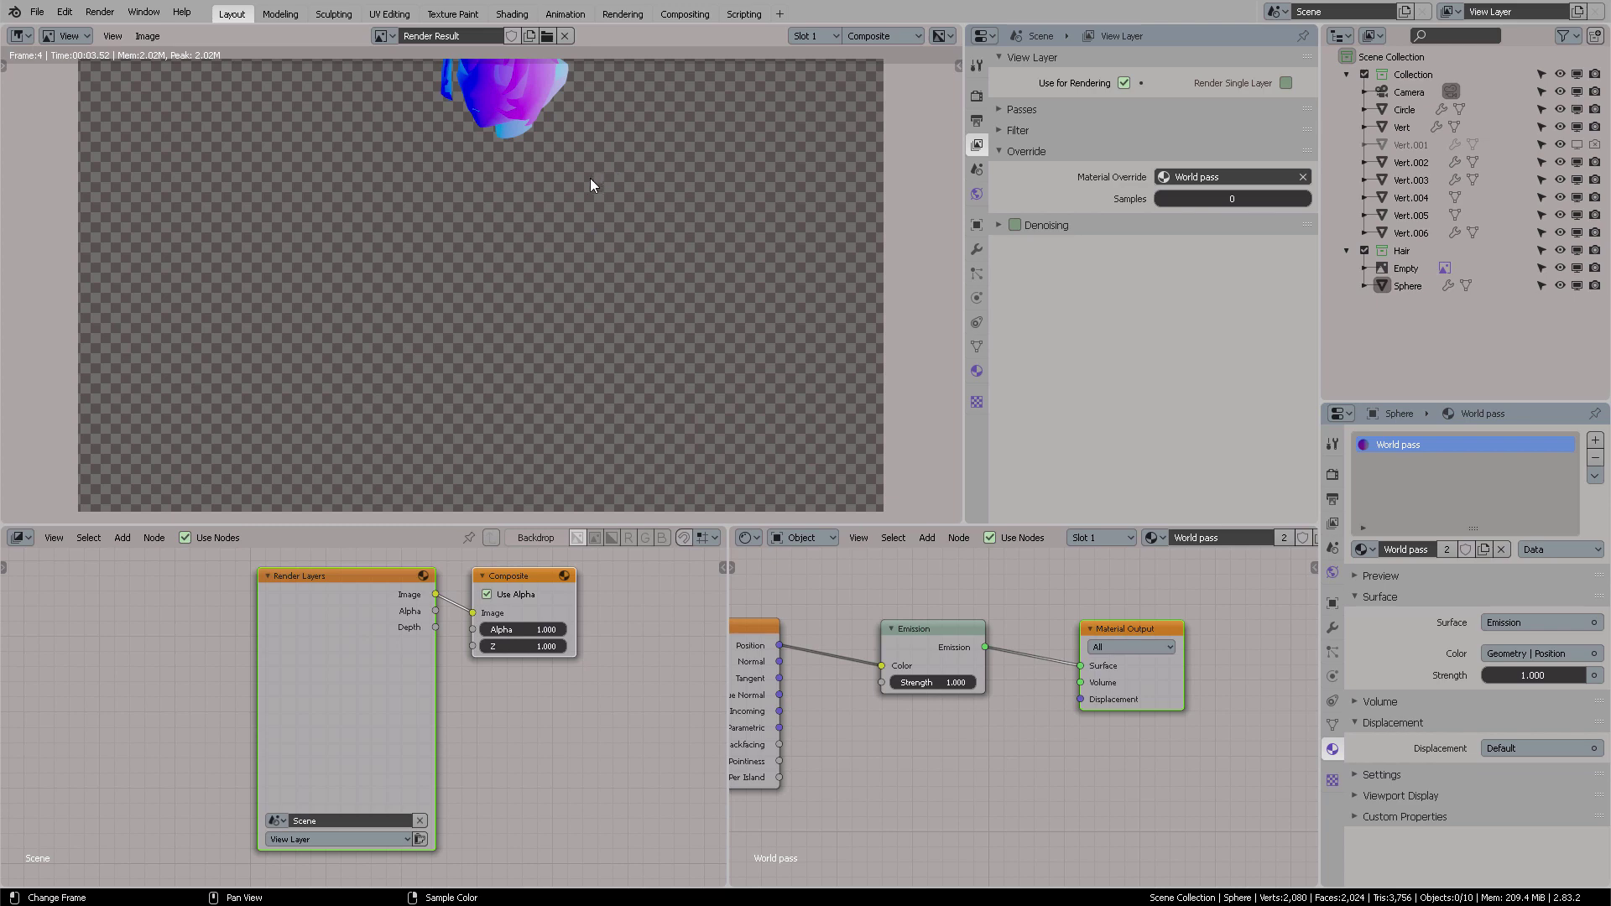
{"action": "key", "text": "Escape"}
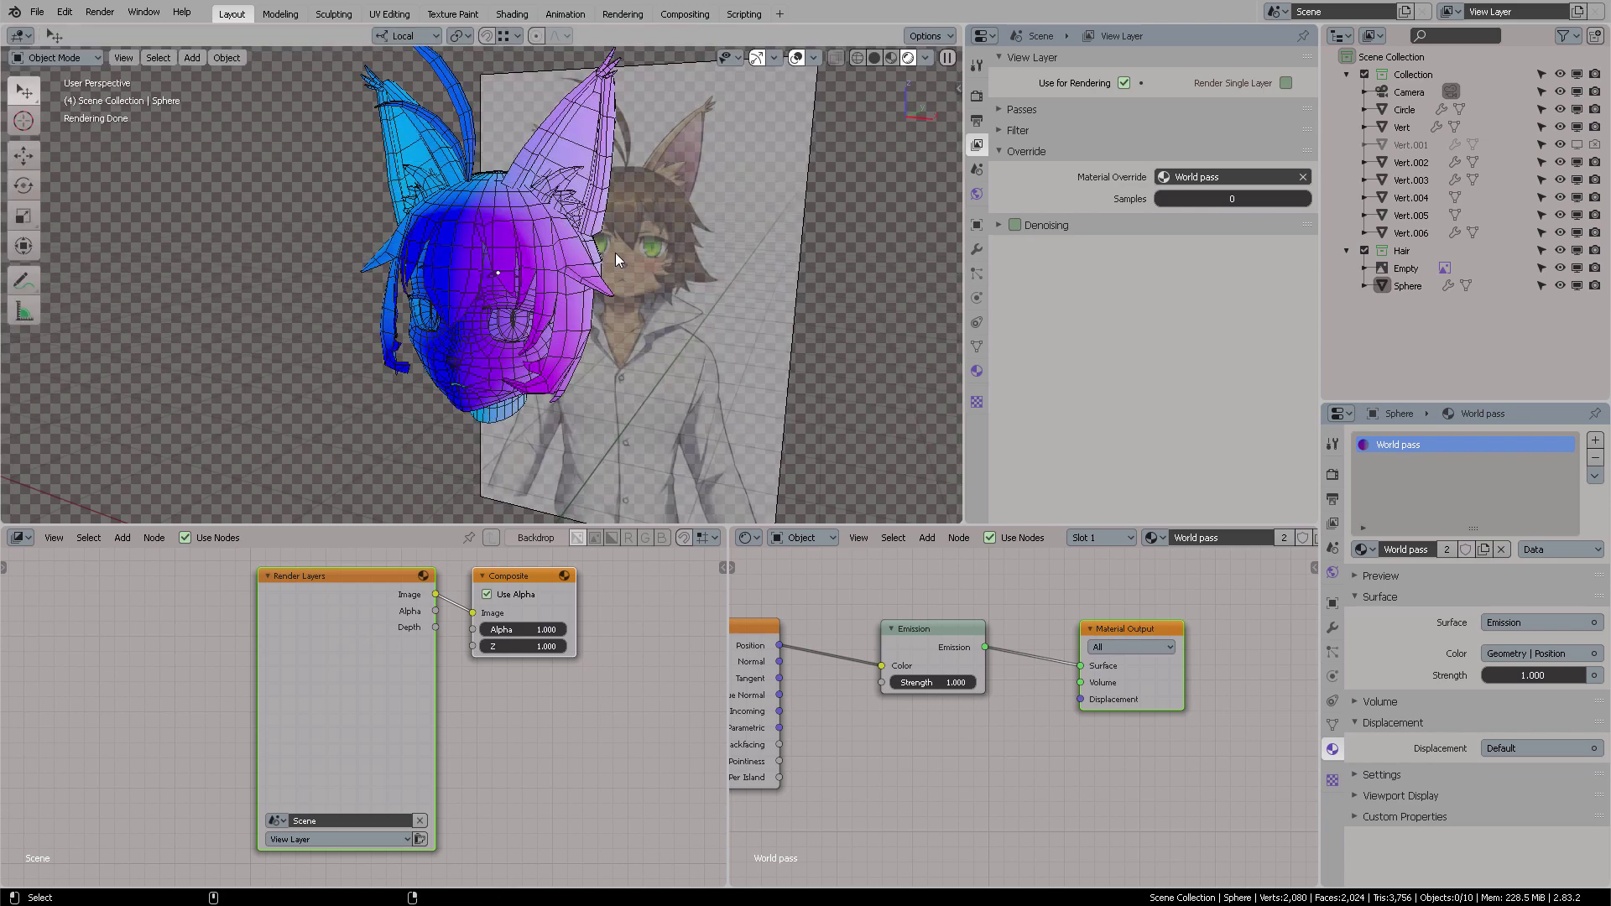
Step: Switch to the scene camera view, fit its frame, and render frame 4
{"action": "key", "text": "KP_0"}
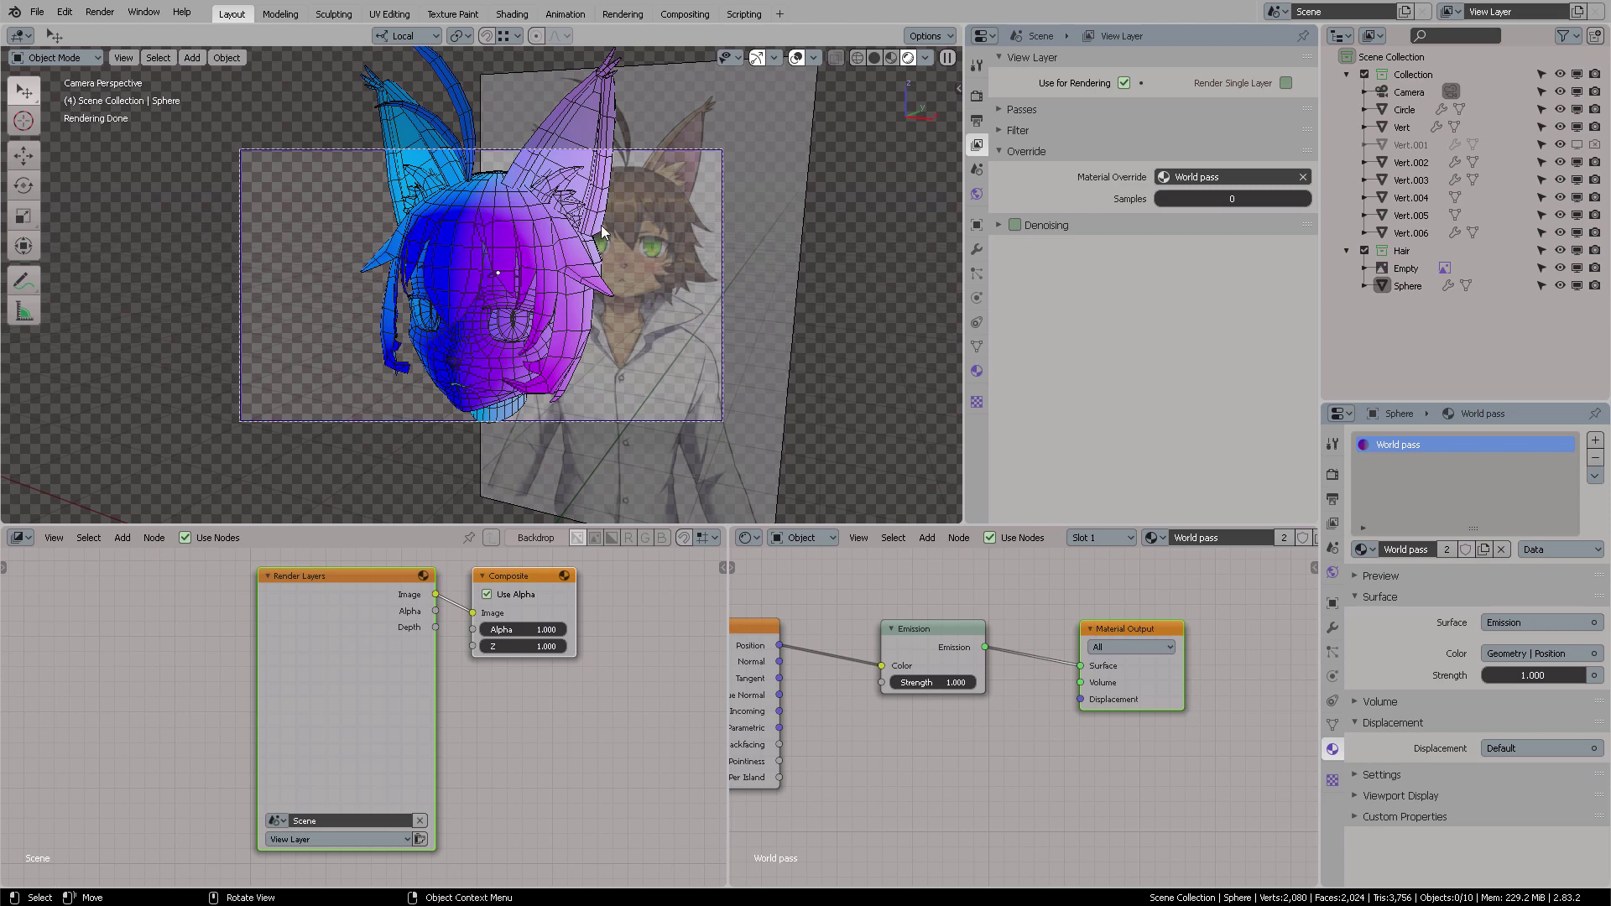
{"action": "key", "text": "Home"}
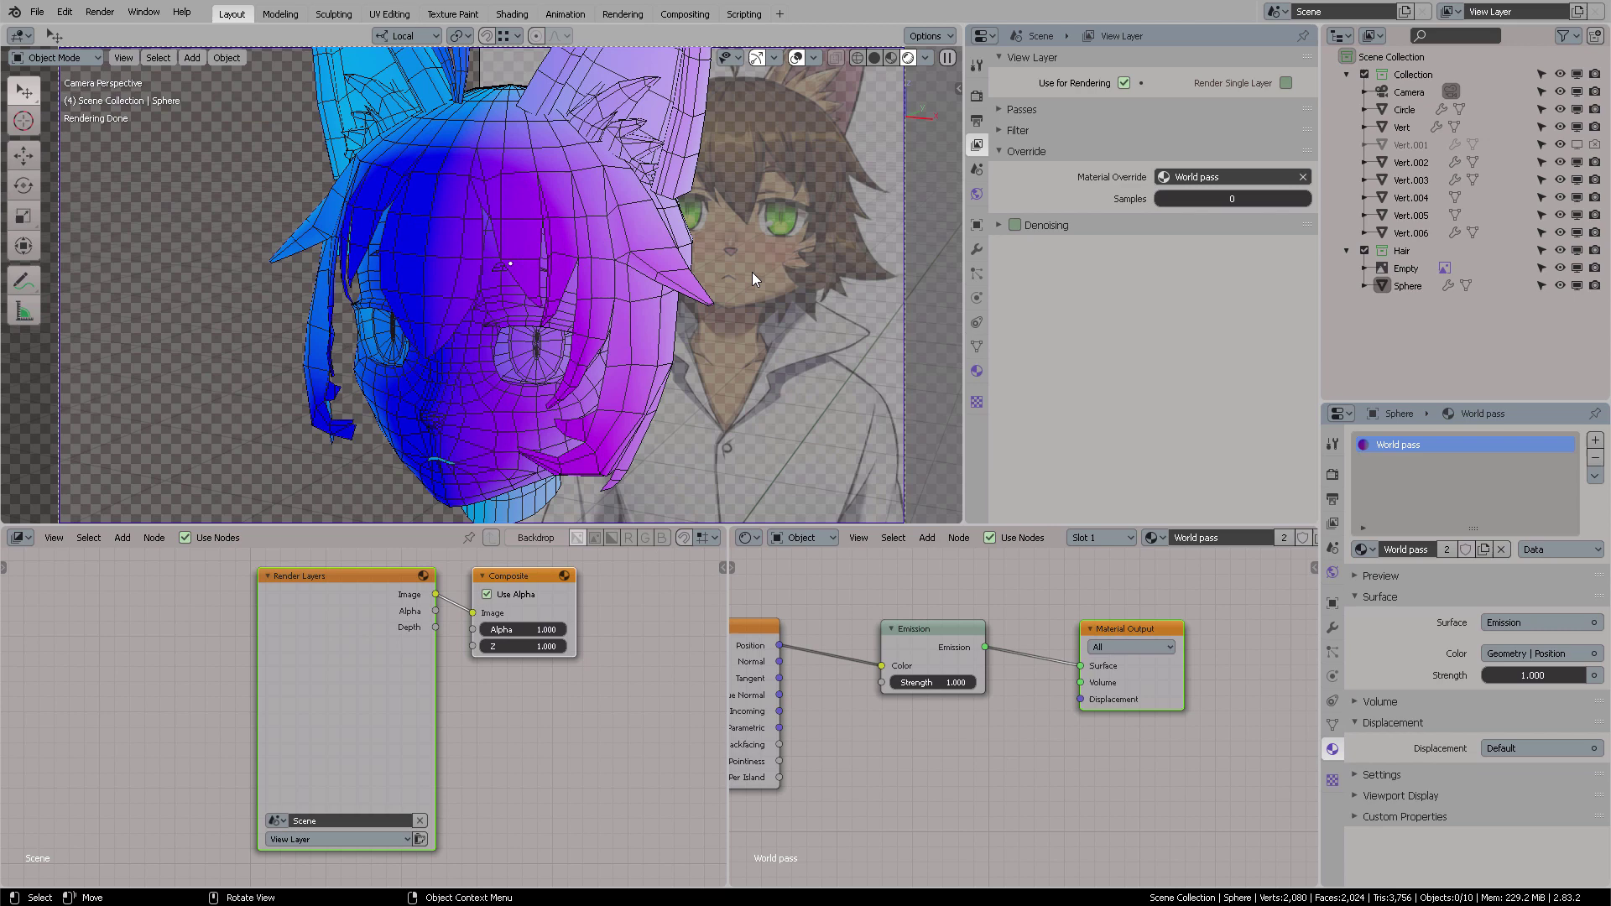
{"action": "key", "text": "n"}
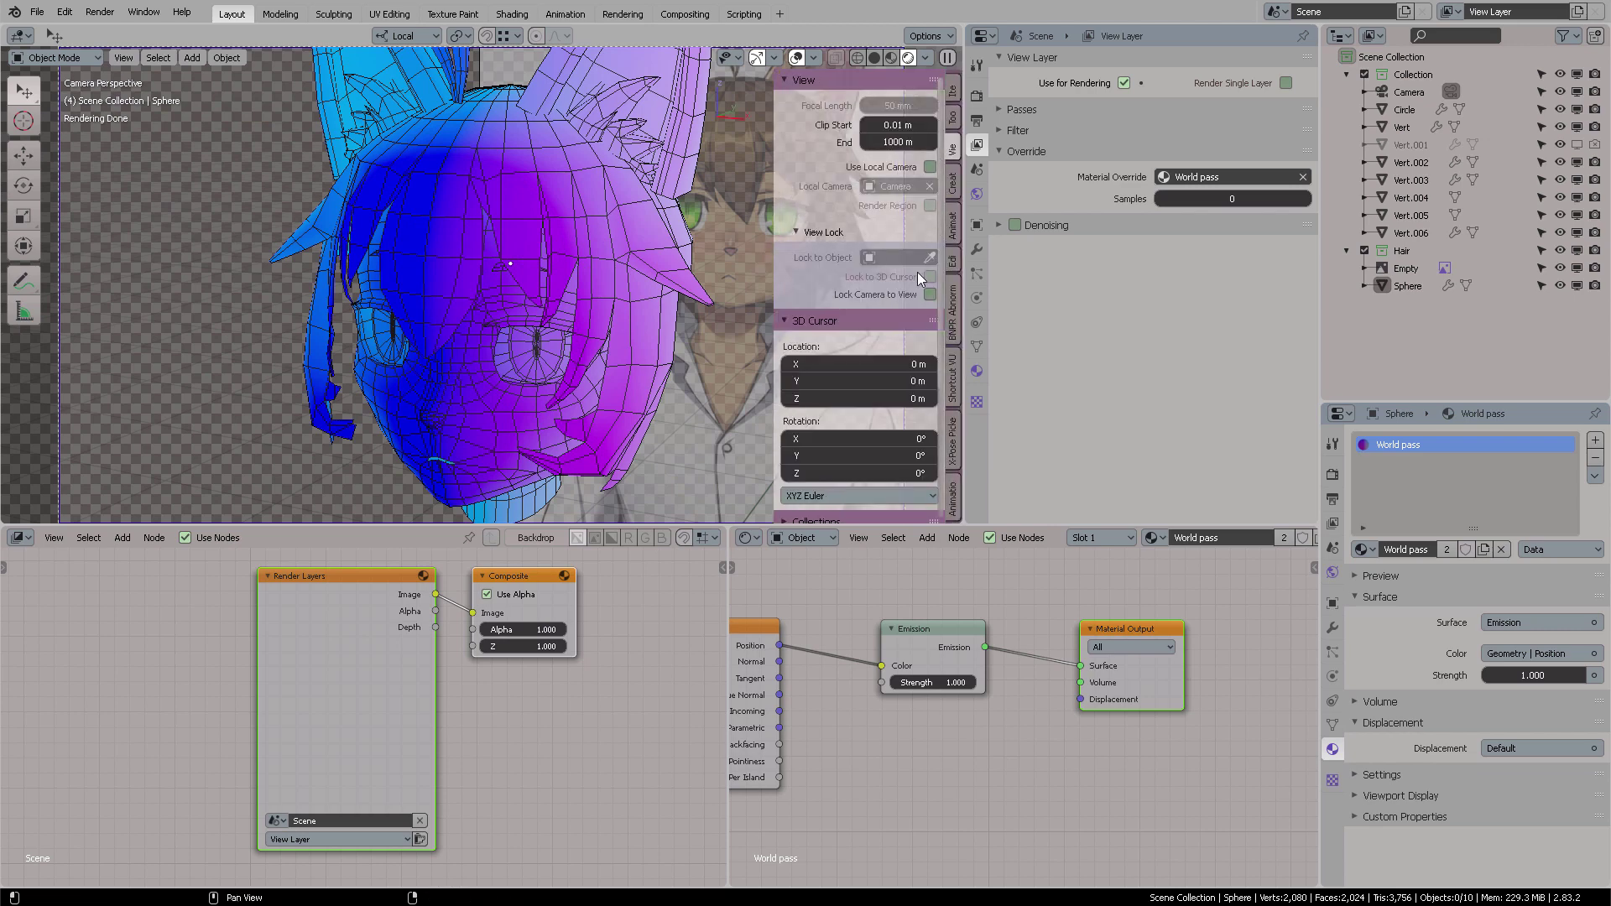
{"action": "key", "text": "n"}
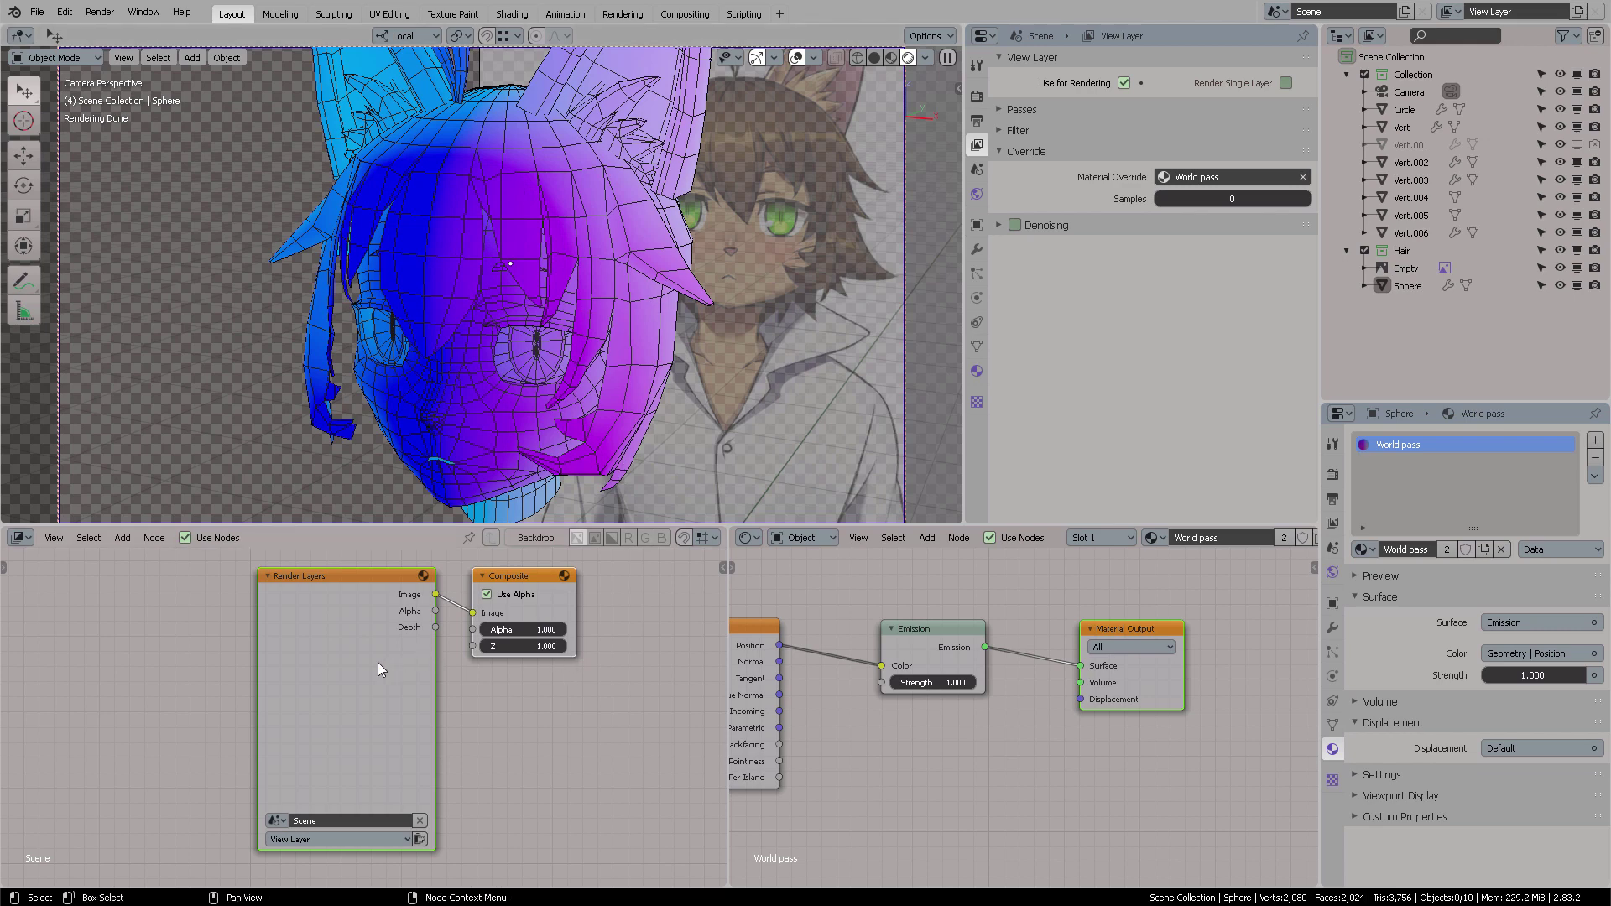
{"action": "key", "text": "F12"}
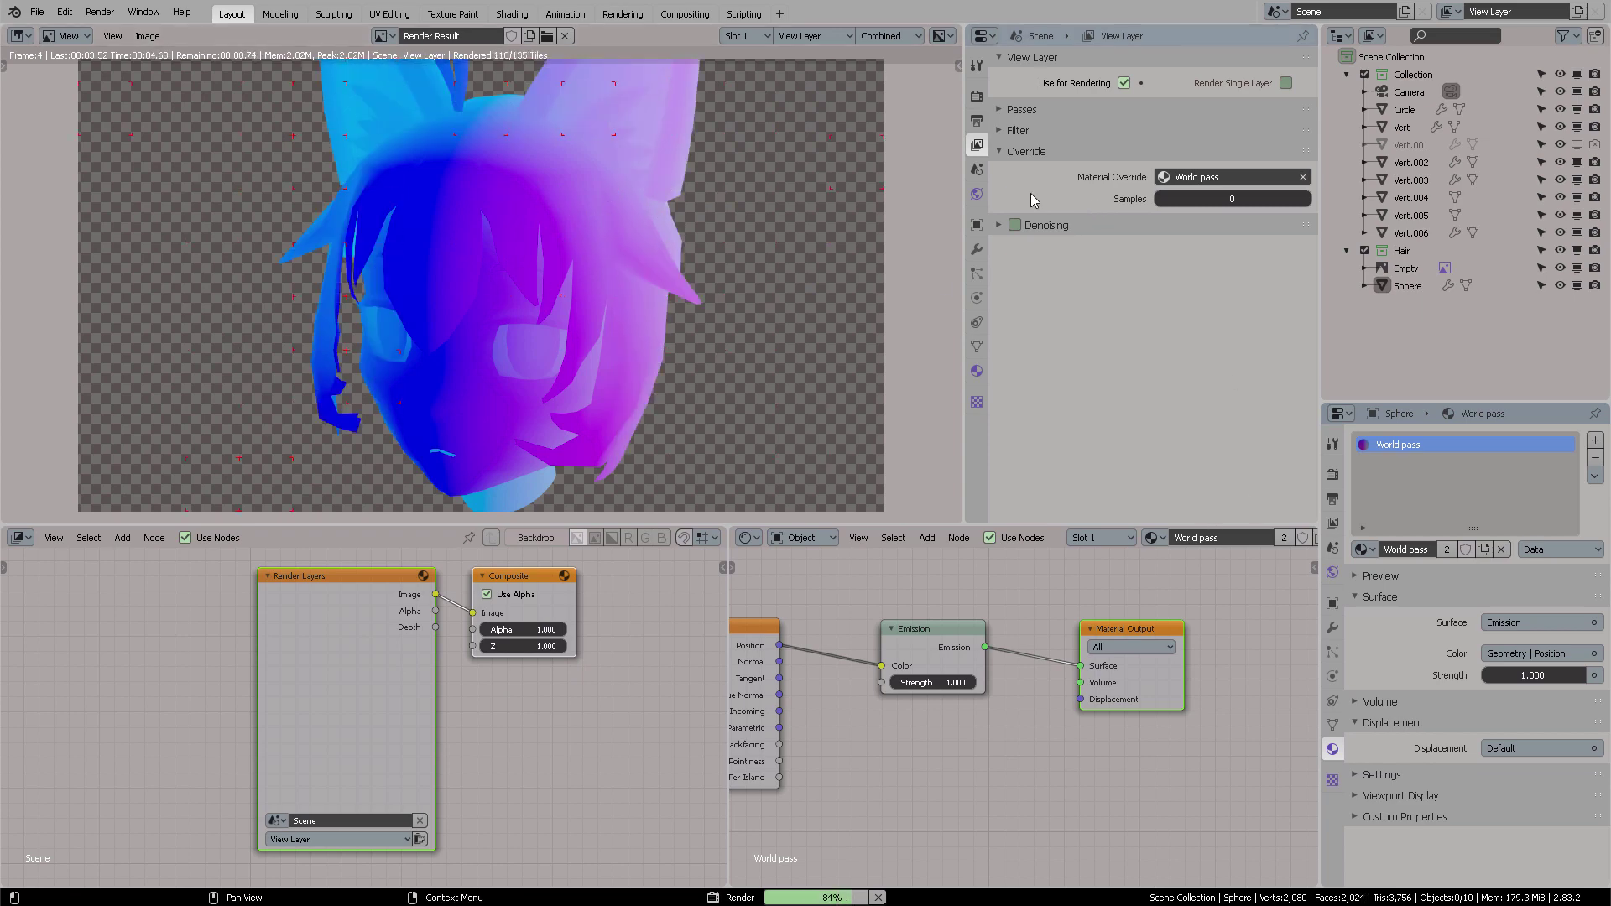
Step: Enable Transparent under Film in the Cycles render settings
{"action": "left_click", "coordinate": [977, 95]}
{"action": "scroll", "coordinate": [1096, 330], "scroll_direction": "down", "scroll_amount": 1}
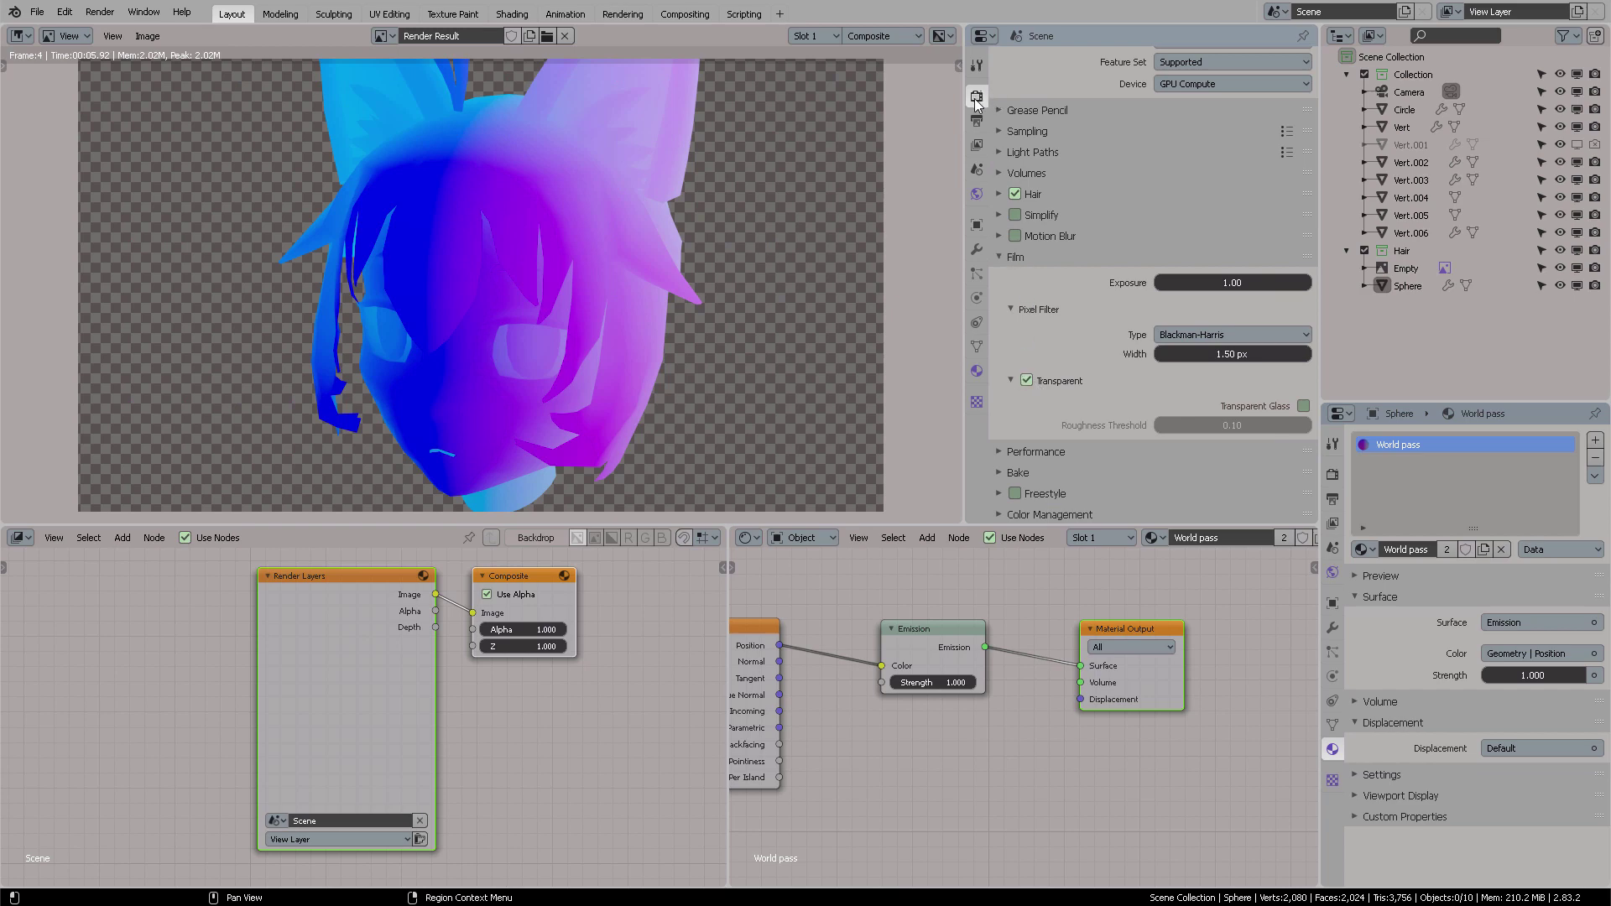
{"action": "left_click", "coordinate": [1026, 380]}
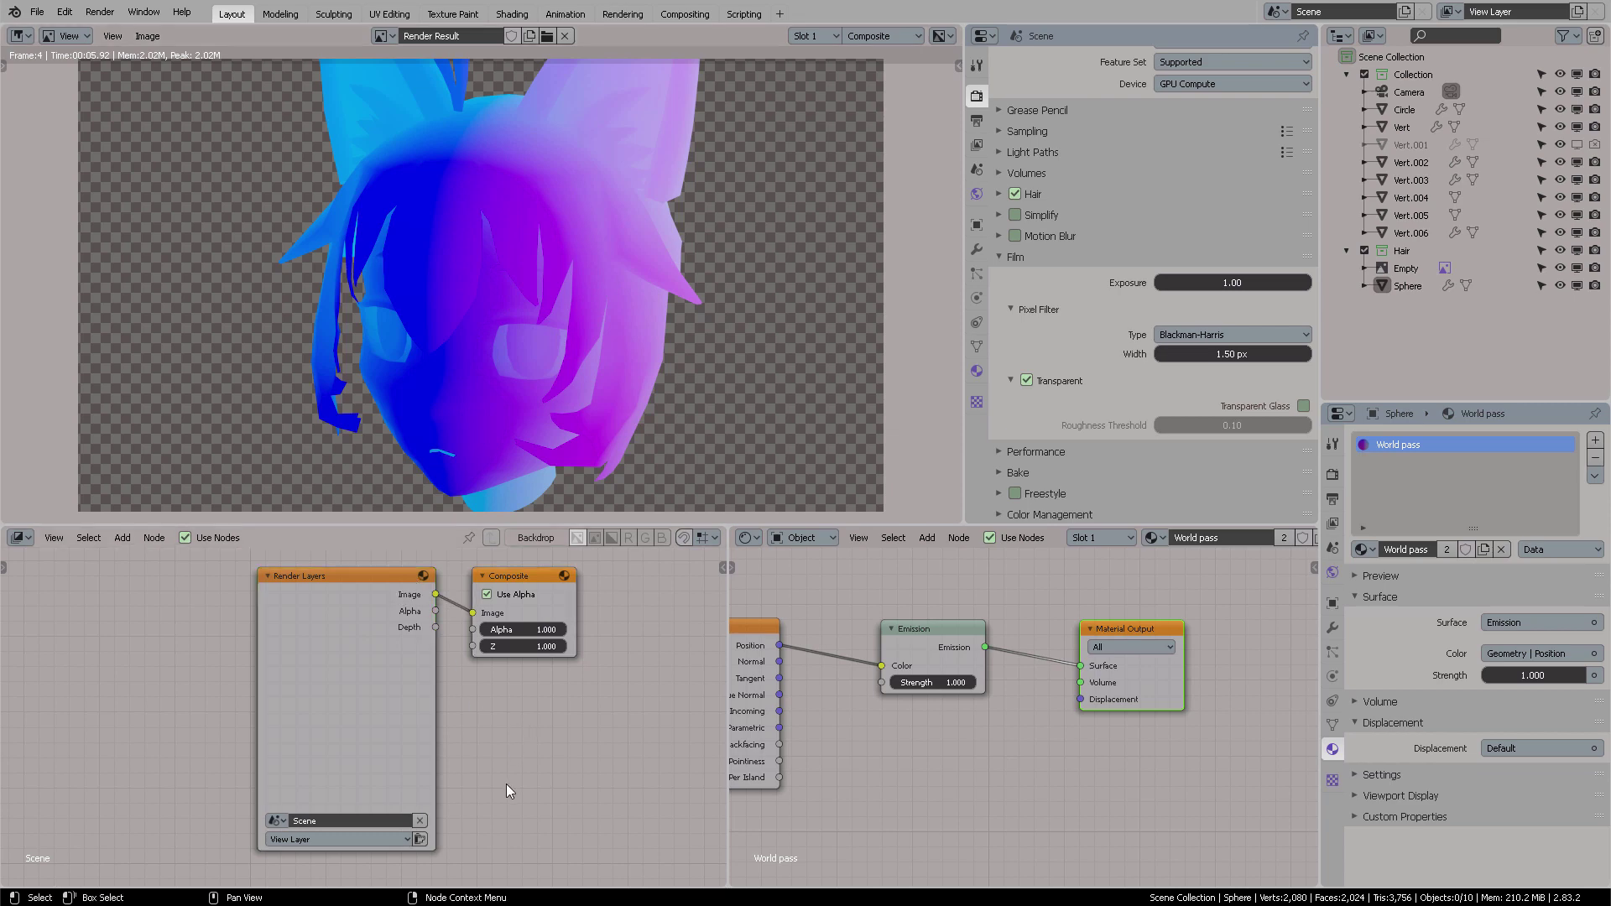
Step: Reposition the Render Layers node in the compositor and check the scene and view layer selectors
{"action": "middle_click_drag", "start_coordinate": [506, 784], "coordinate": [497, 726]}
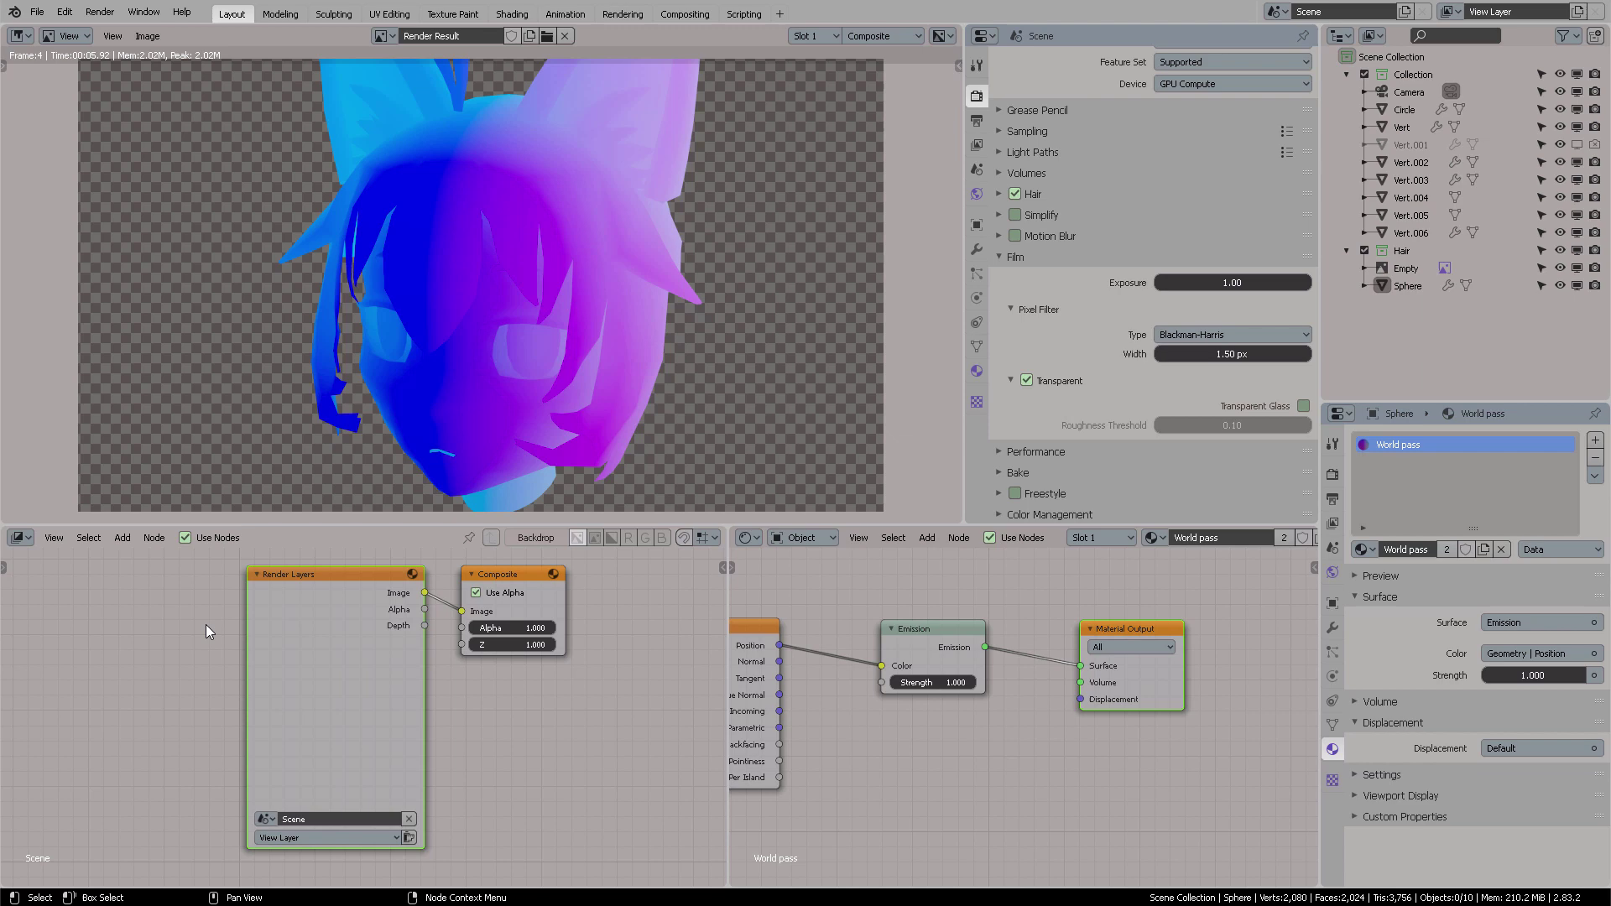
{"action": "left_click_drag", "start_coordinate": [302, 594], "coordinate": [273, 611]}
{"action": "left_click", "coordinate": [1503, 11]}
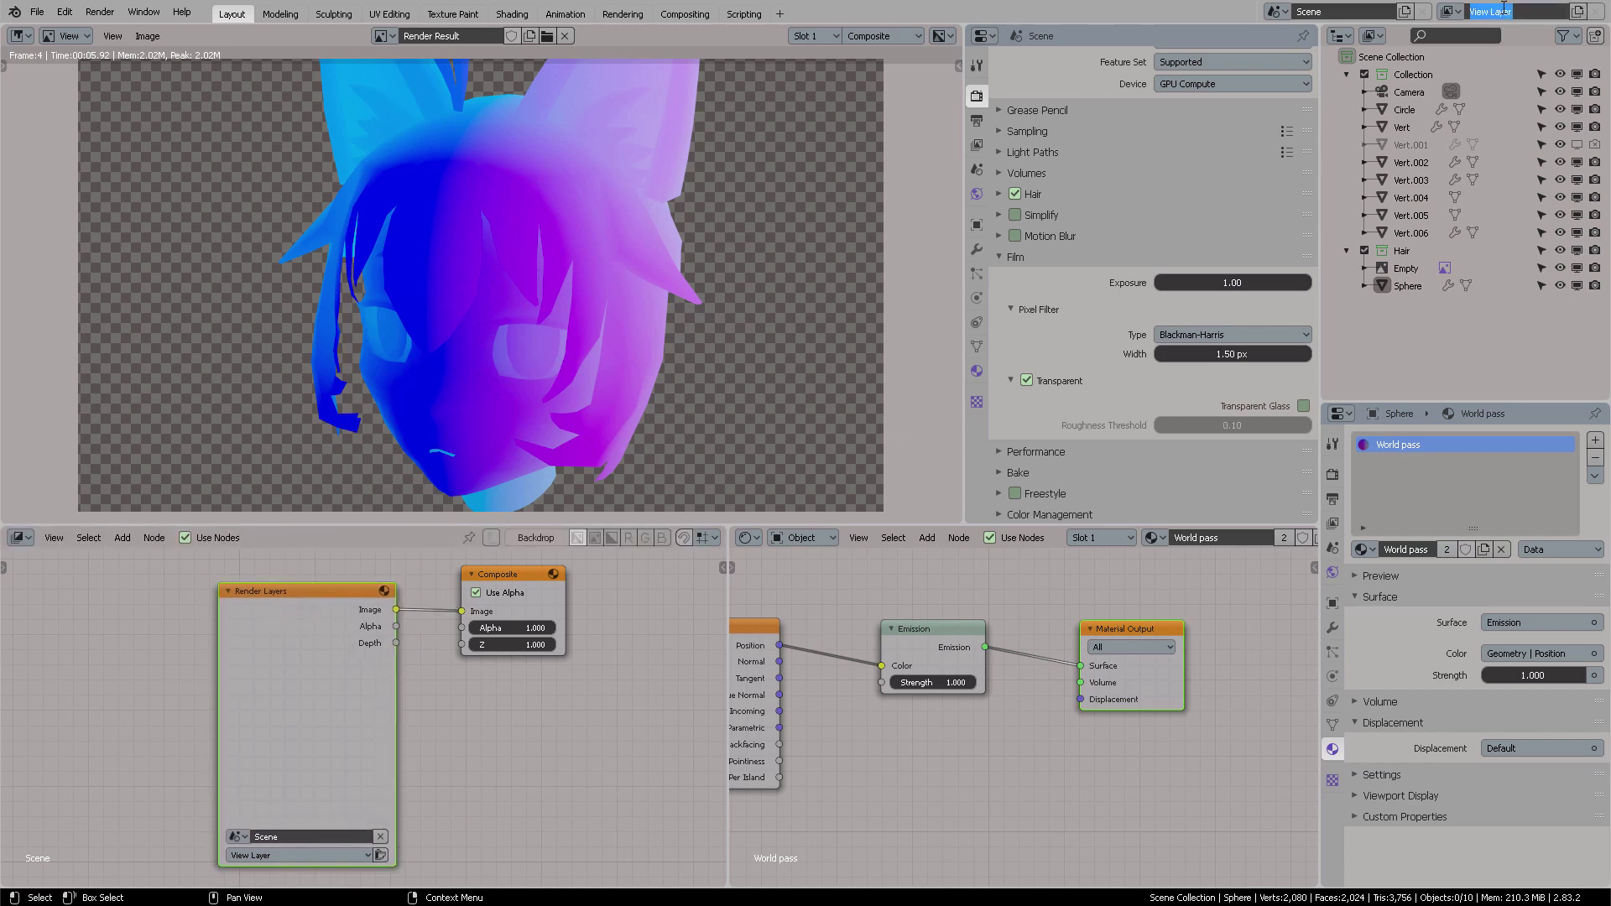
{"action": "left_click_drag", "start_coordinate": [236, 625], "coordinate": [229, 604]}
{"action": "left_click", "coordinate": [1313, 11]}
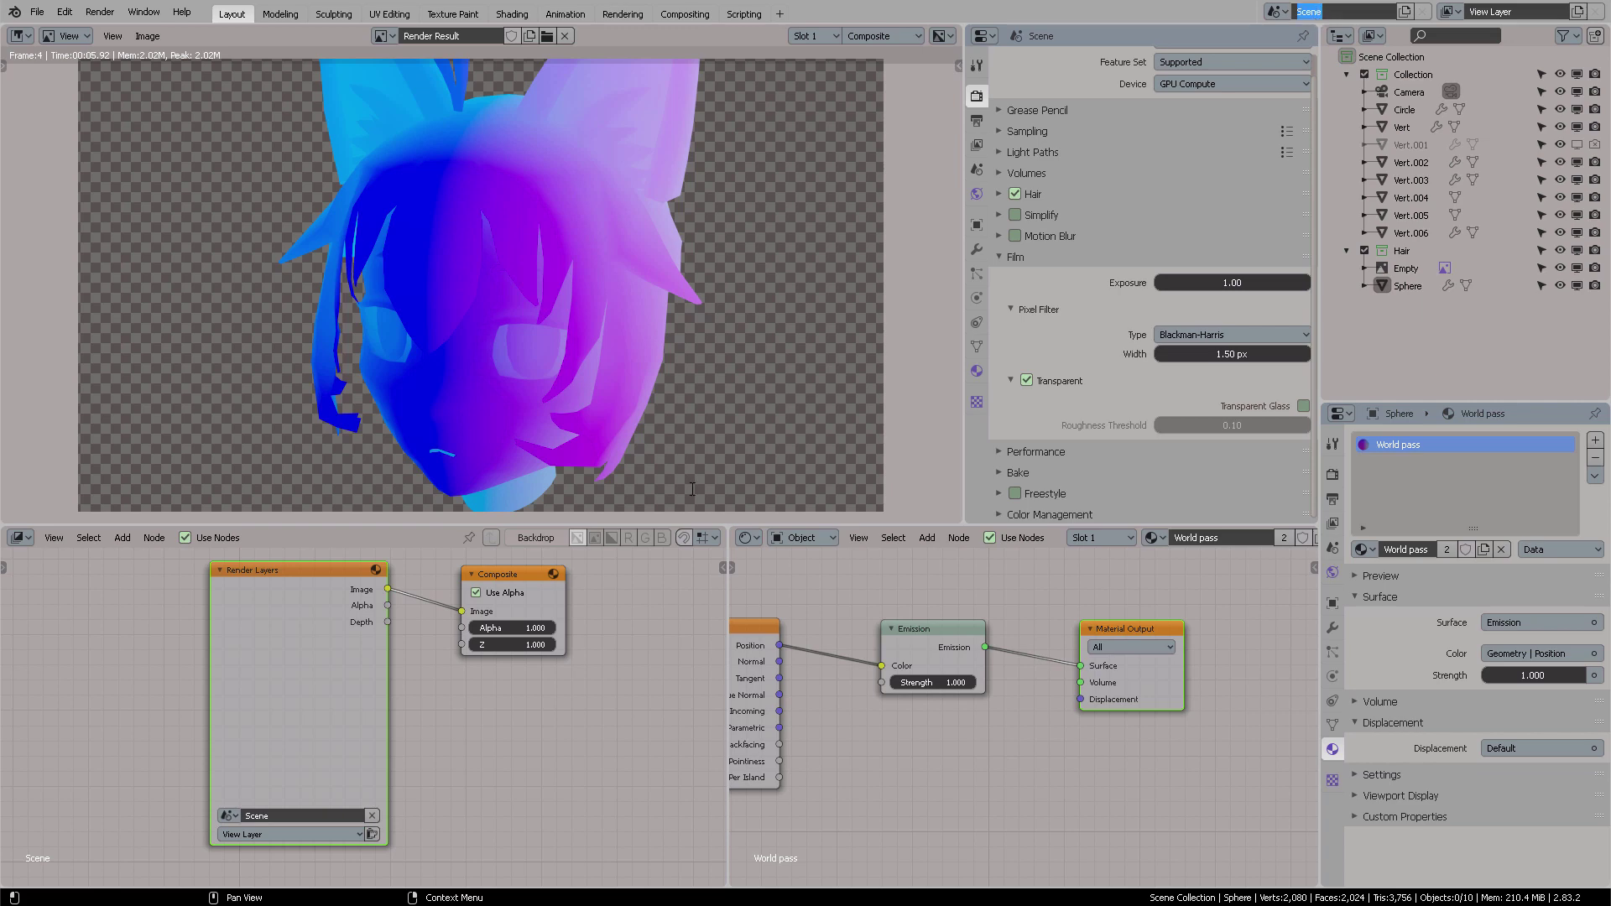
{"action": "left_click", "coordinate": [292, 814]}
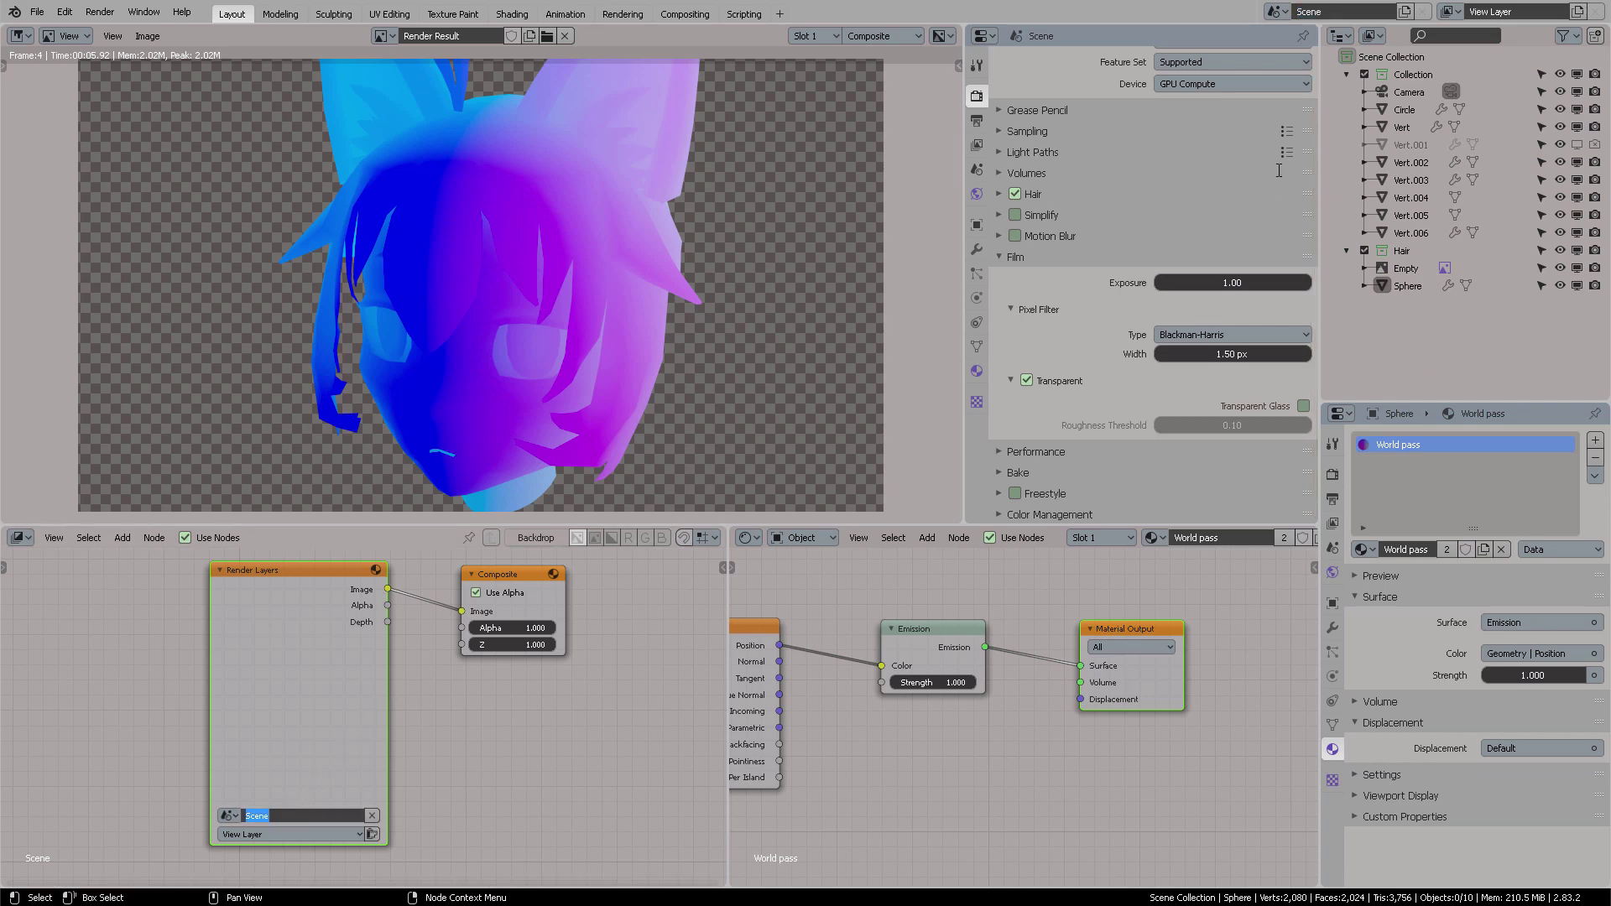
{"action": "left_click", "coordinate": [1525, 10]}
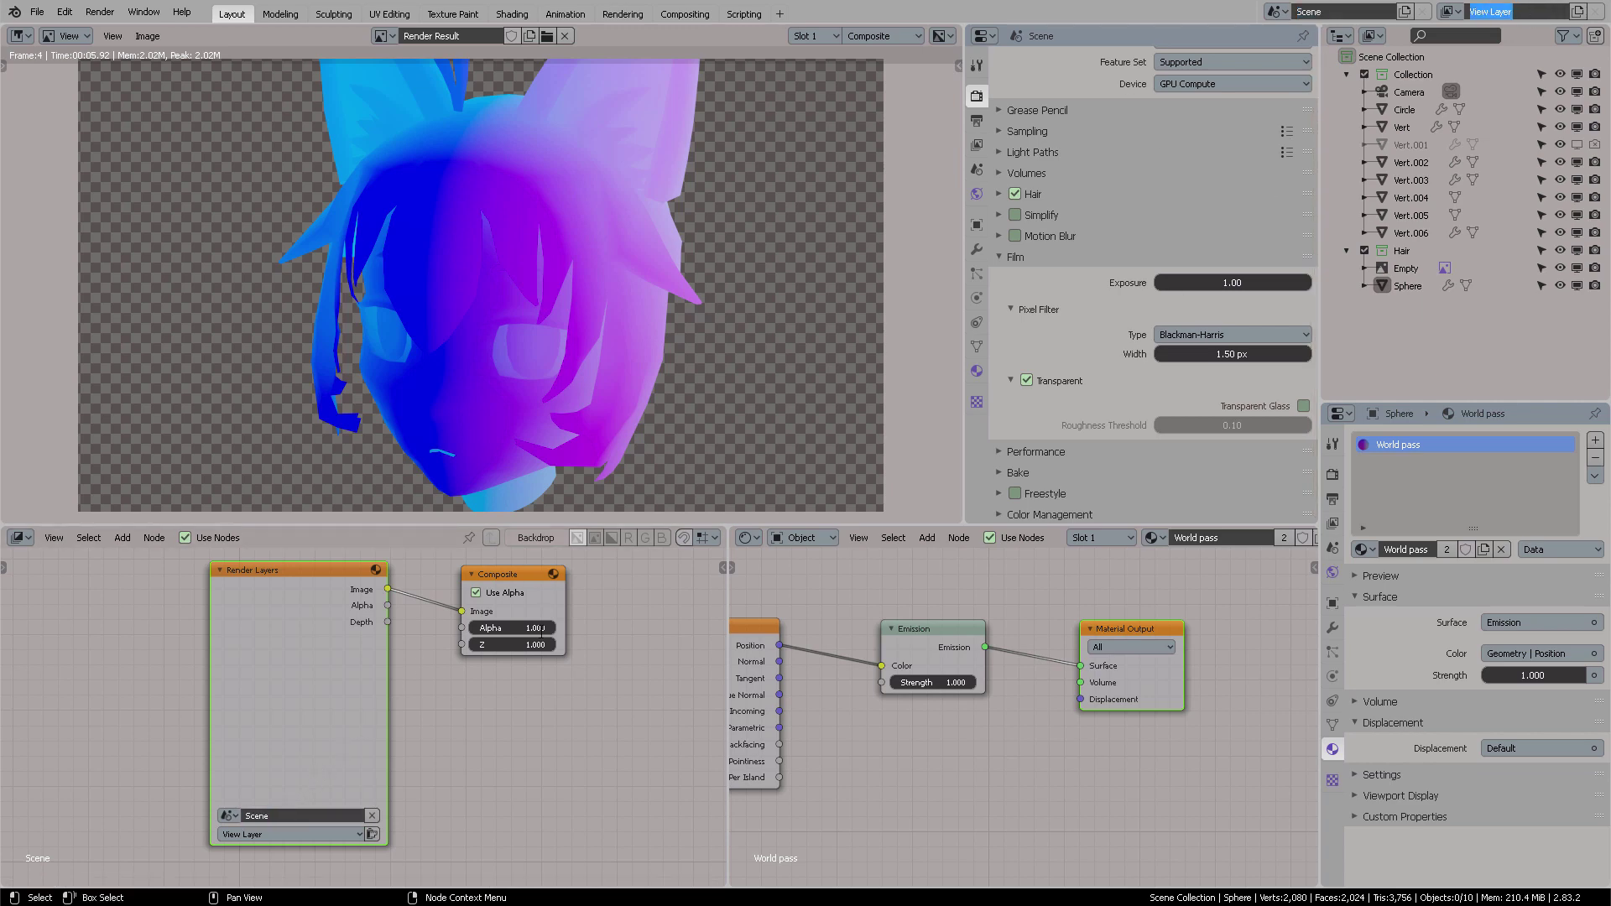
{"action": "key", "text": "Escape"}
Step: Set the Render Layers node's layer to View Layer
{"action": "left_click", "coordinate": [270, 834]}
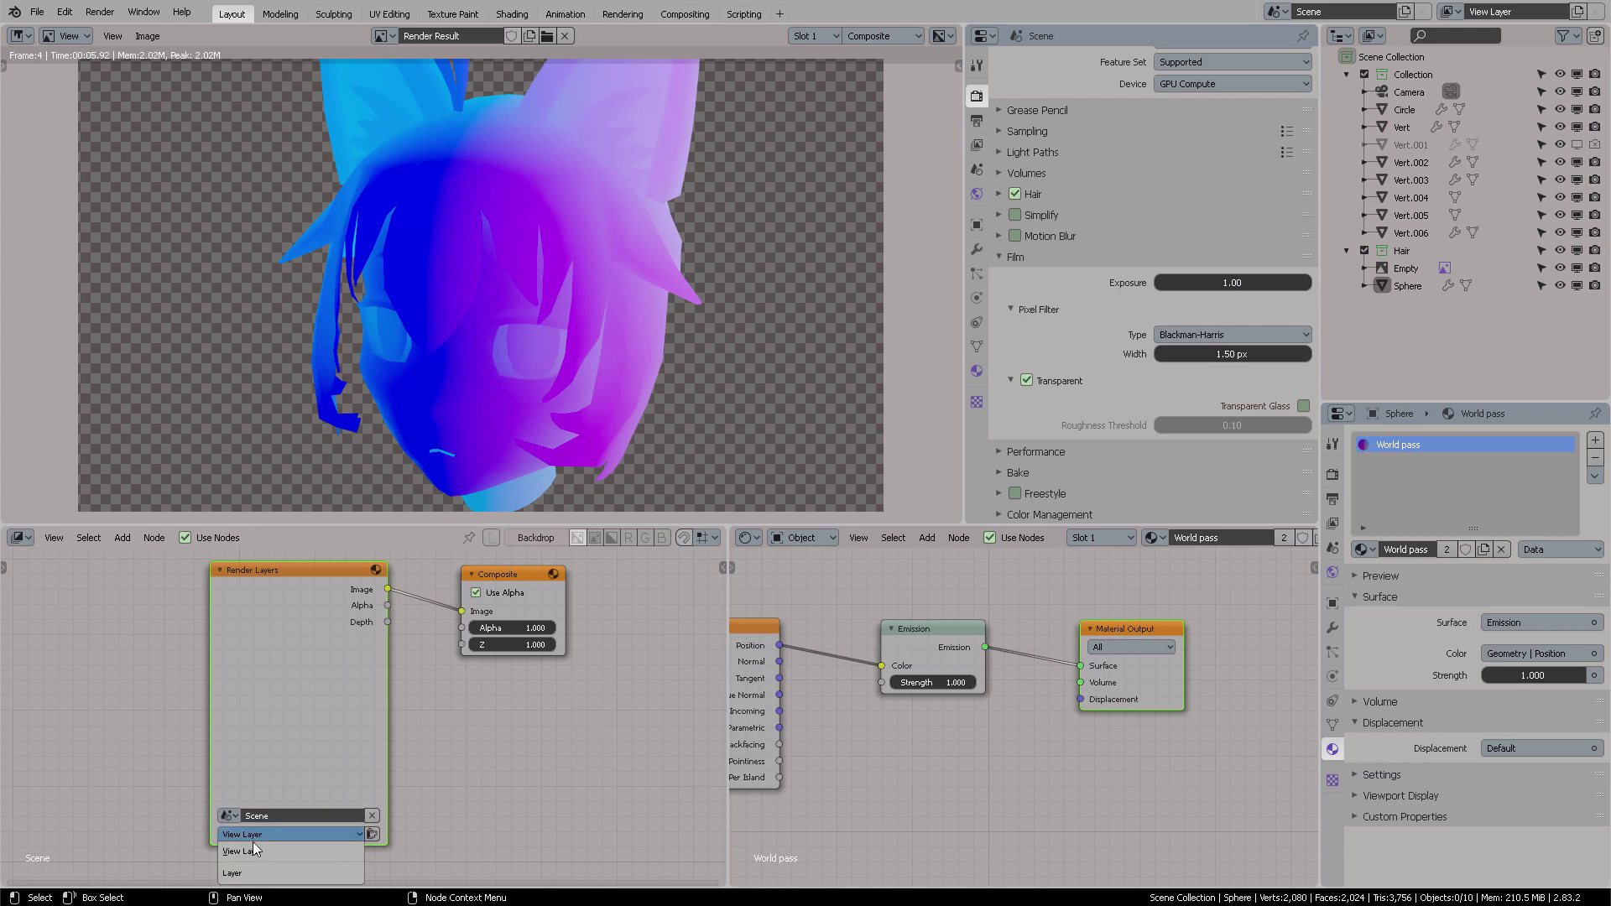
{"action": "left_click", "coordinate": [253, 850]}
{"action": "middle_click_drag", "start_coordinate": [516, 753], "coordinate": [546, 733]}
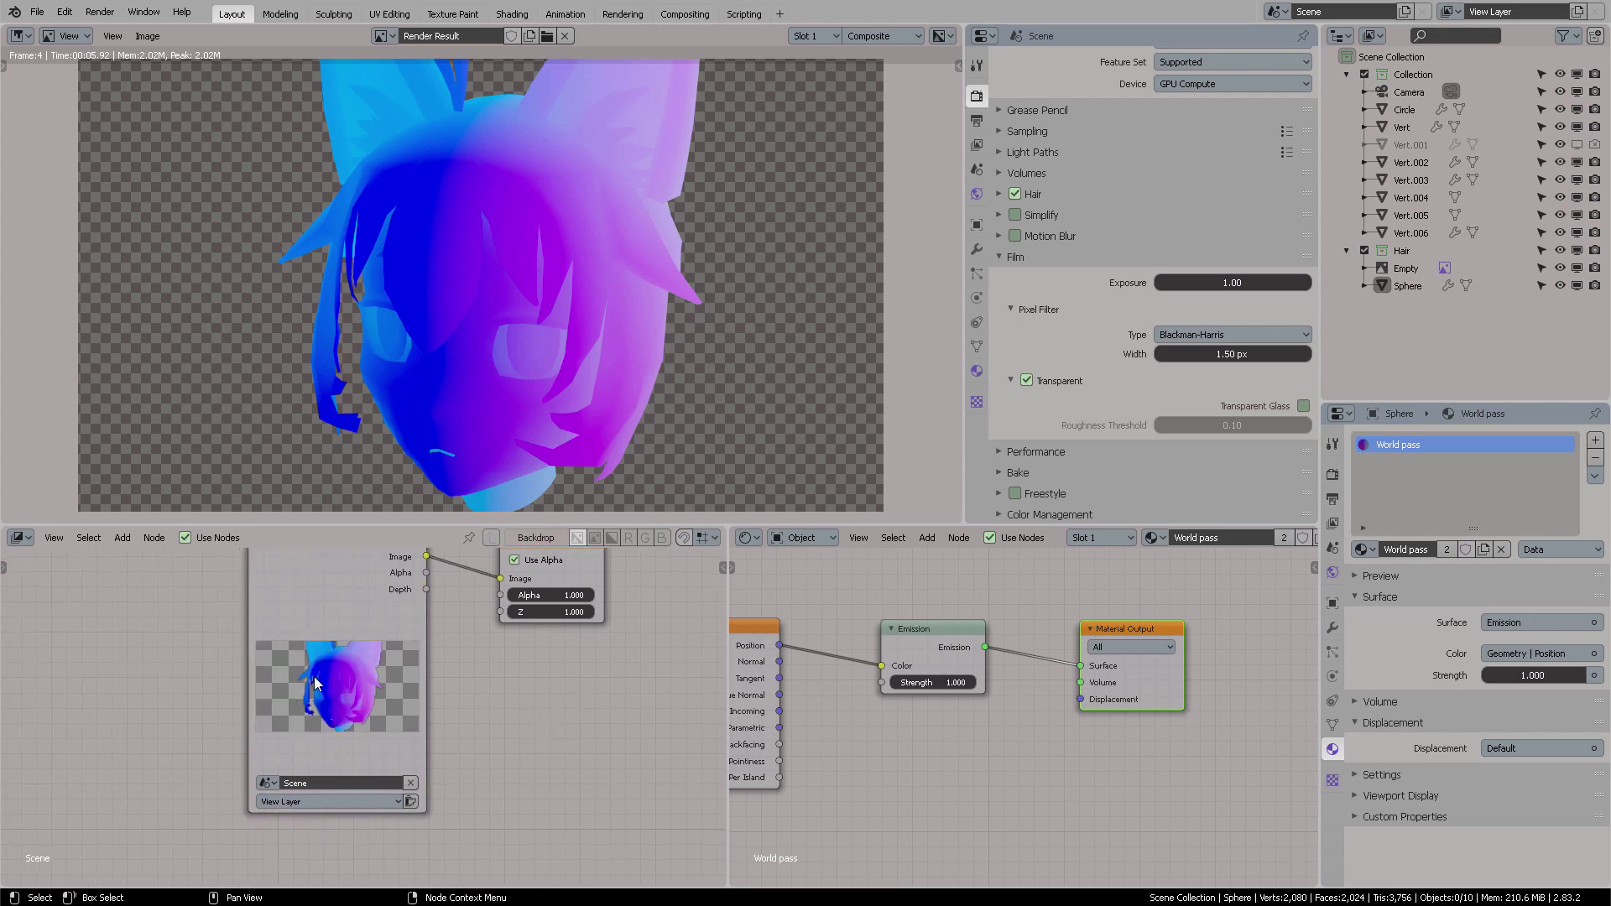
{"action": "scroll", "coordinate": [340, 793], "scroll_direction": "right", "scroll_amount": 5, "text": "ctrl"}
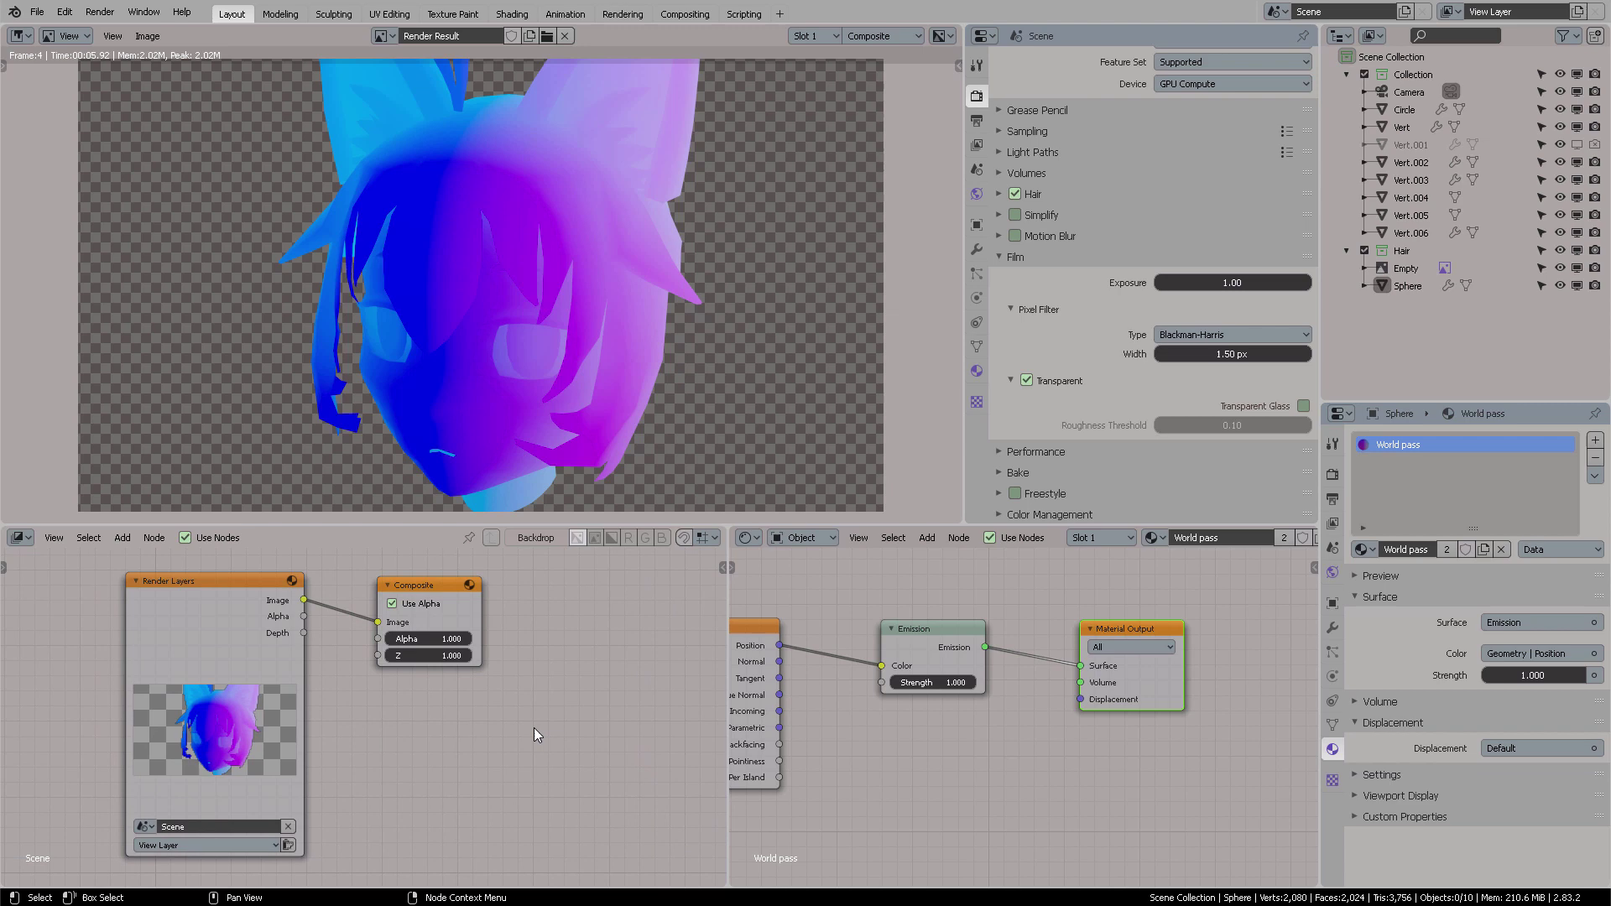
Step: Add a File Output node to the compositor via node search
{"action": "key", "text": "shift+a"}
{"action": "left_click", "coordinate": [599, 665]}
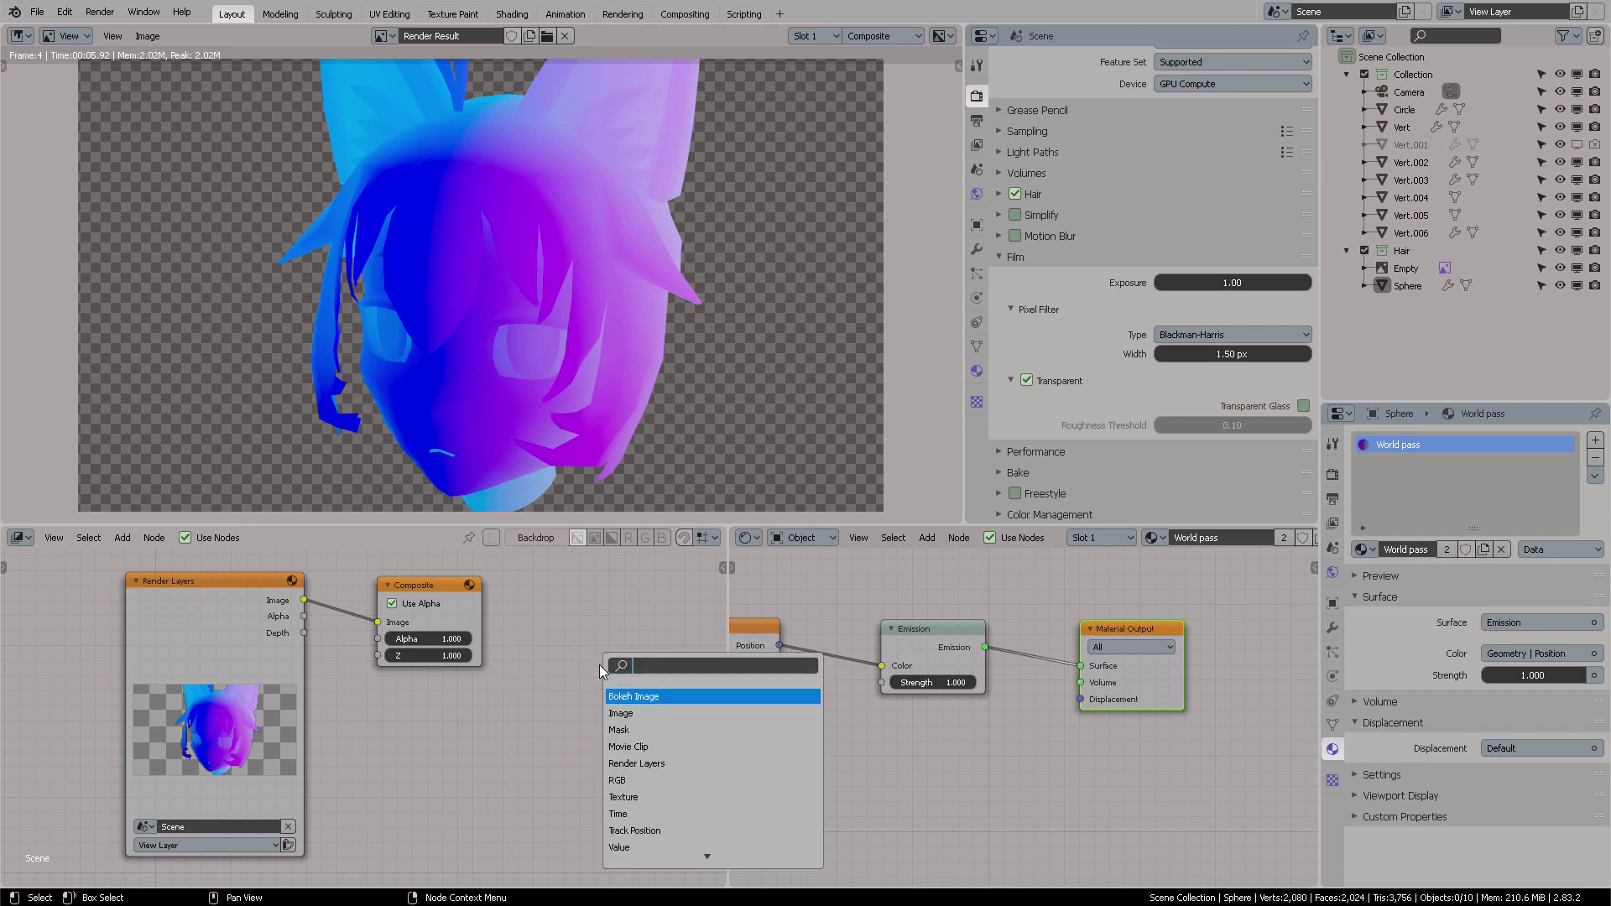
{"action": "type", "text": "file"}
{"action": "key", "text": "Return"}
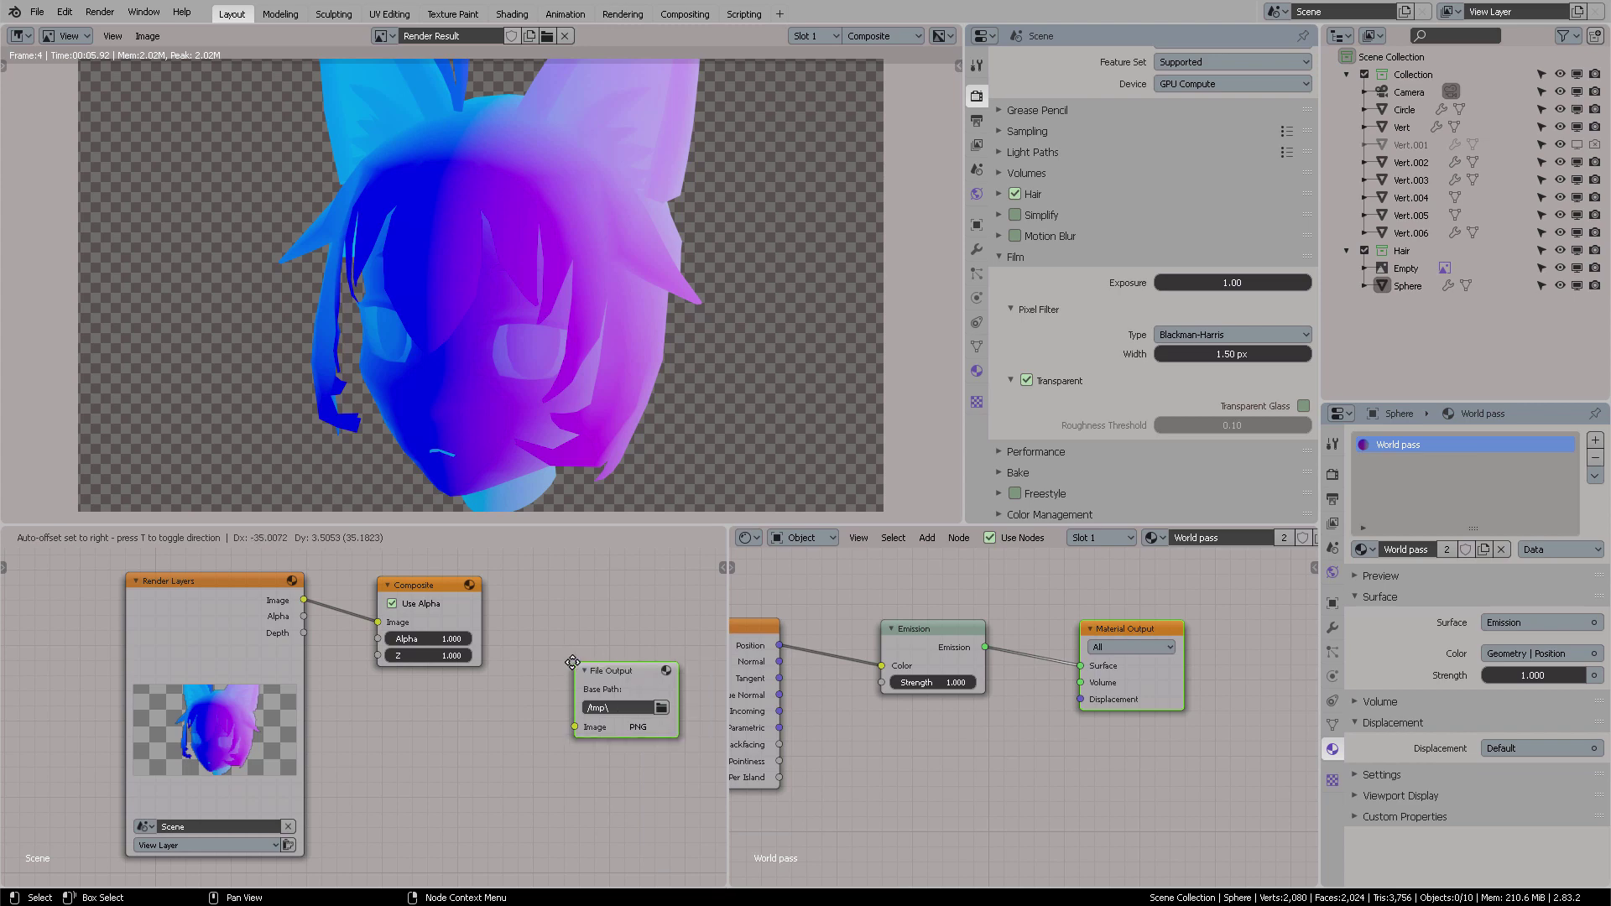
{"action": "left_click", "coordinate": [583, 645]}
{"action": "scroll", "coordinate": [658, 604], "scroll_direction": "right", "scroll_amount": 2, "text": "ctrl"}
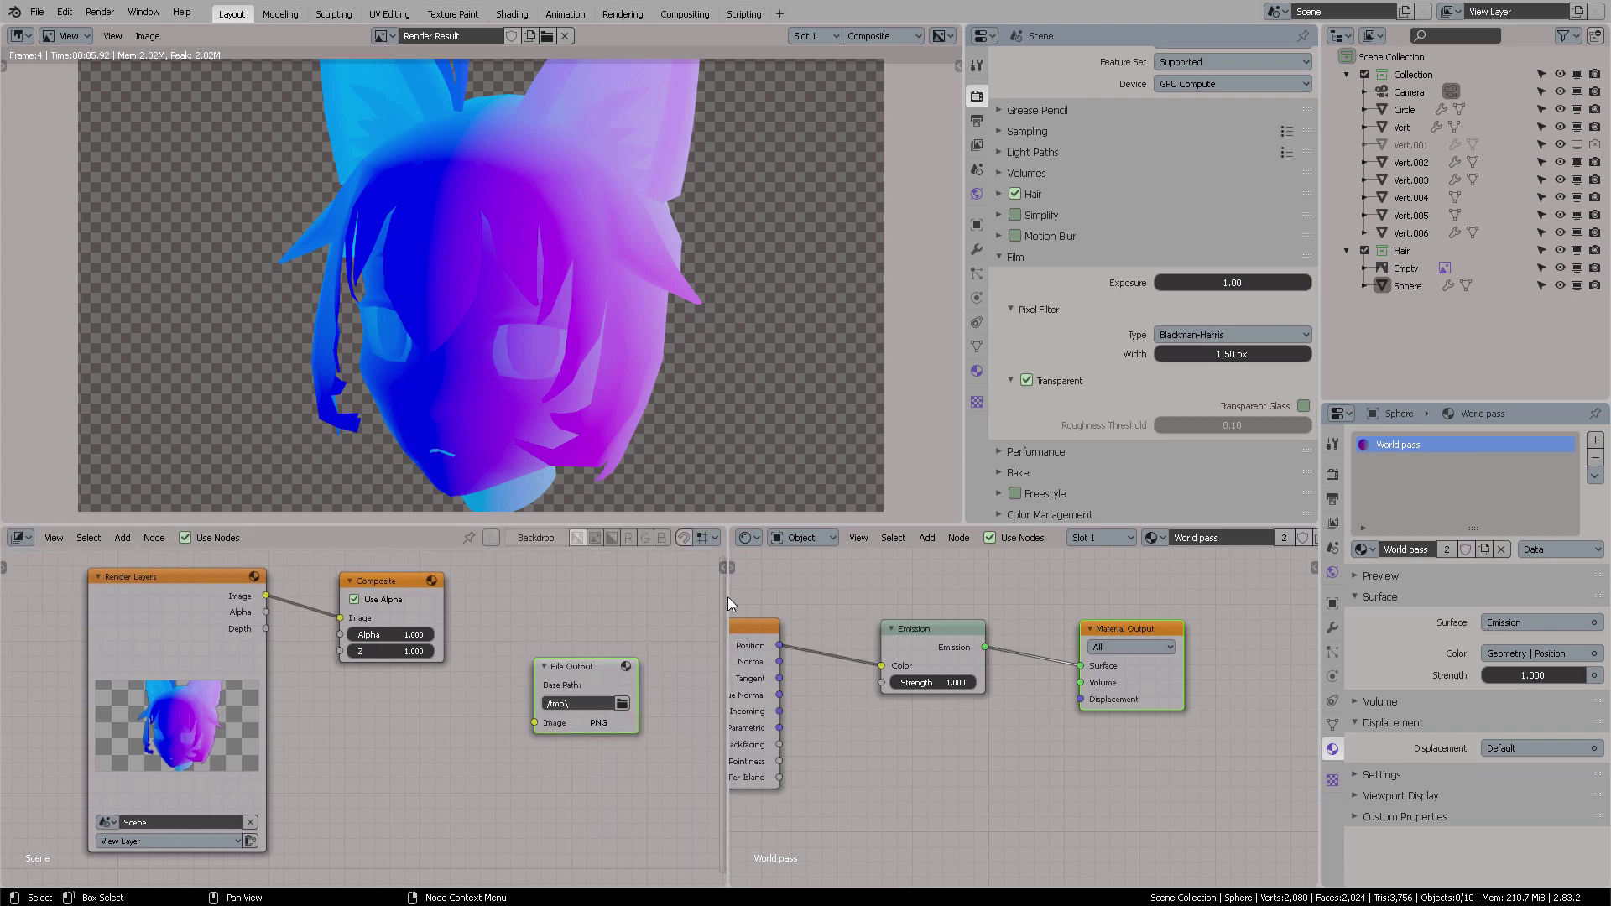
Step: Maximize the compositor, link Render Layers Image to the File Output node, and tidy the nodes
{"action": "key", "text": "ctrl+space"}
{"action": "middle_click_drag", "start_coordinate": [1014, 402], "coordinate": [759, 460]}
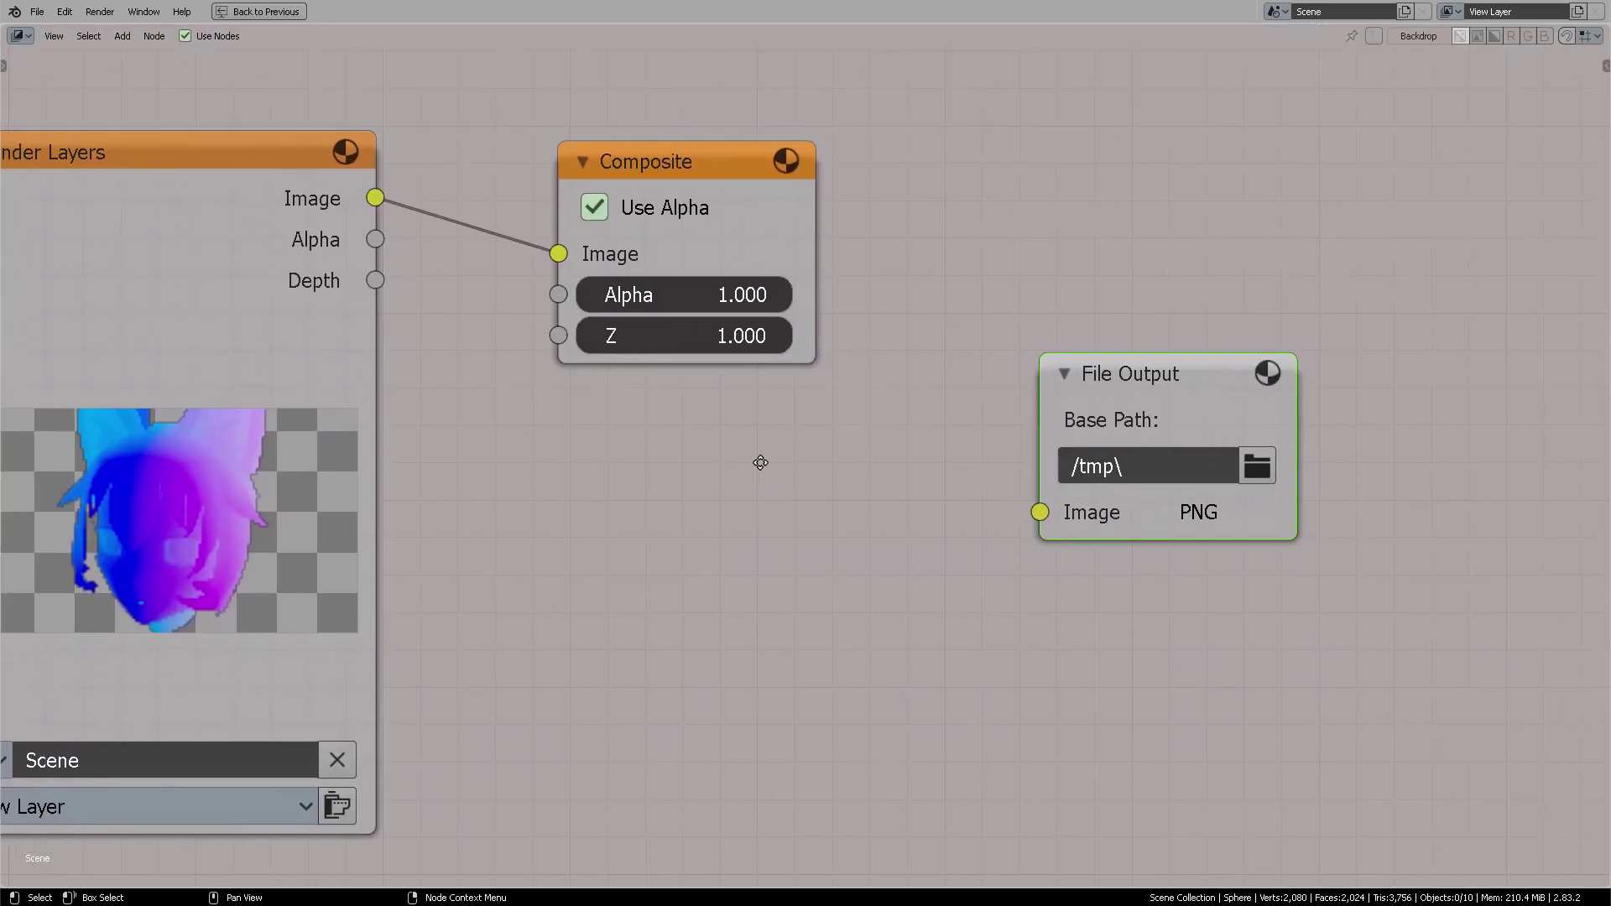
{"action": "left_click_drag", "start_coordinate": [1126, 371], "coordinate": [1102, 361]}
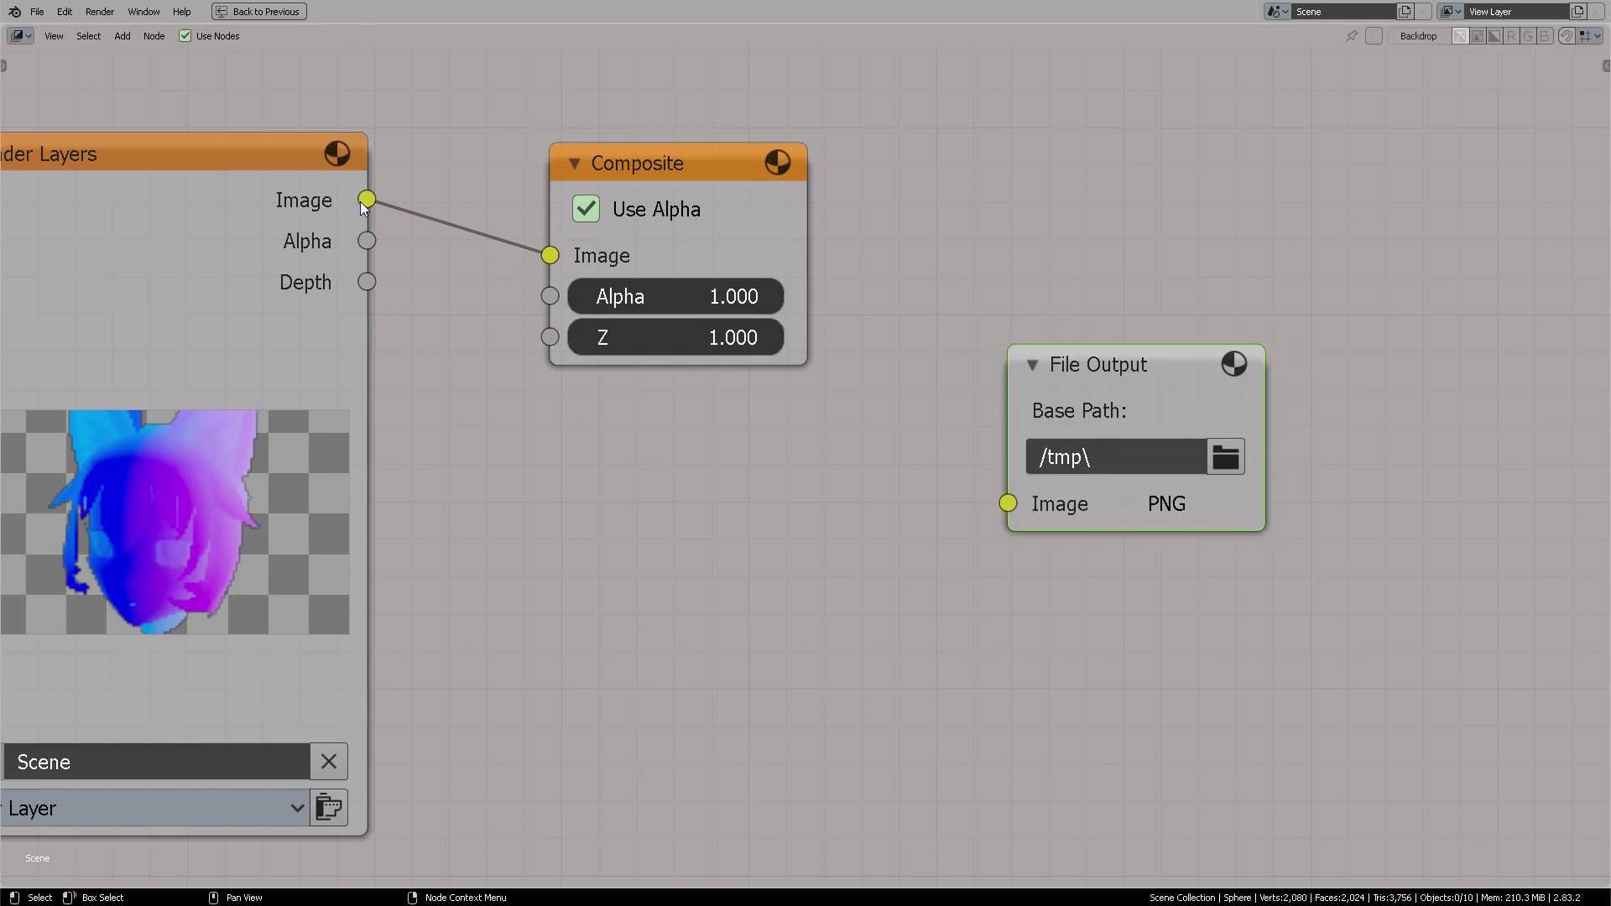
{"action": "left_click_drag", "start_coordinate": [367, 200], "coordinate": [1008, 503]}
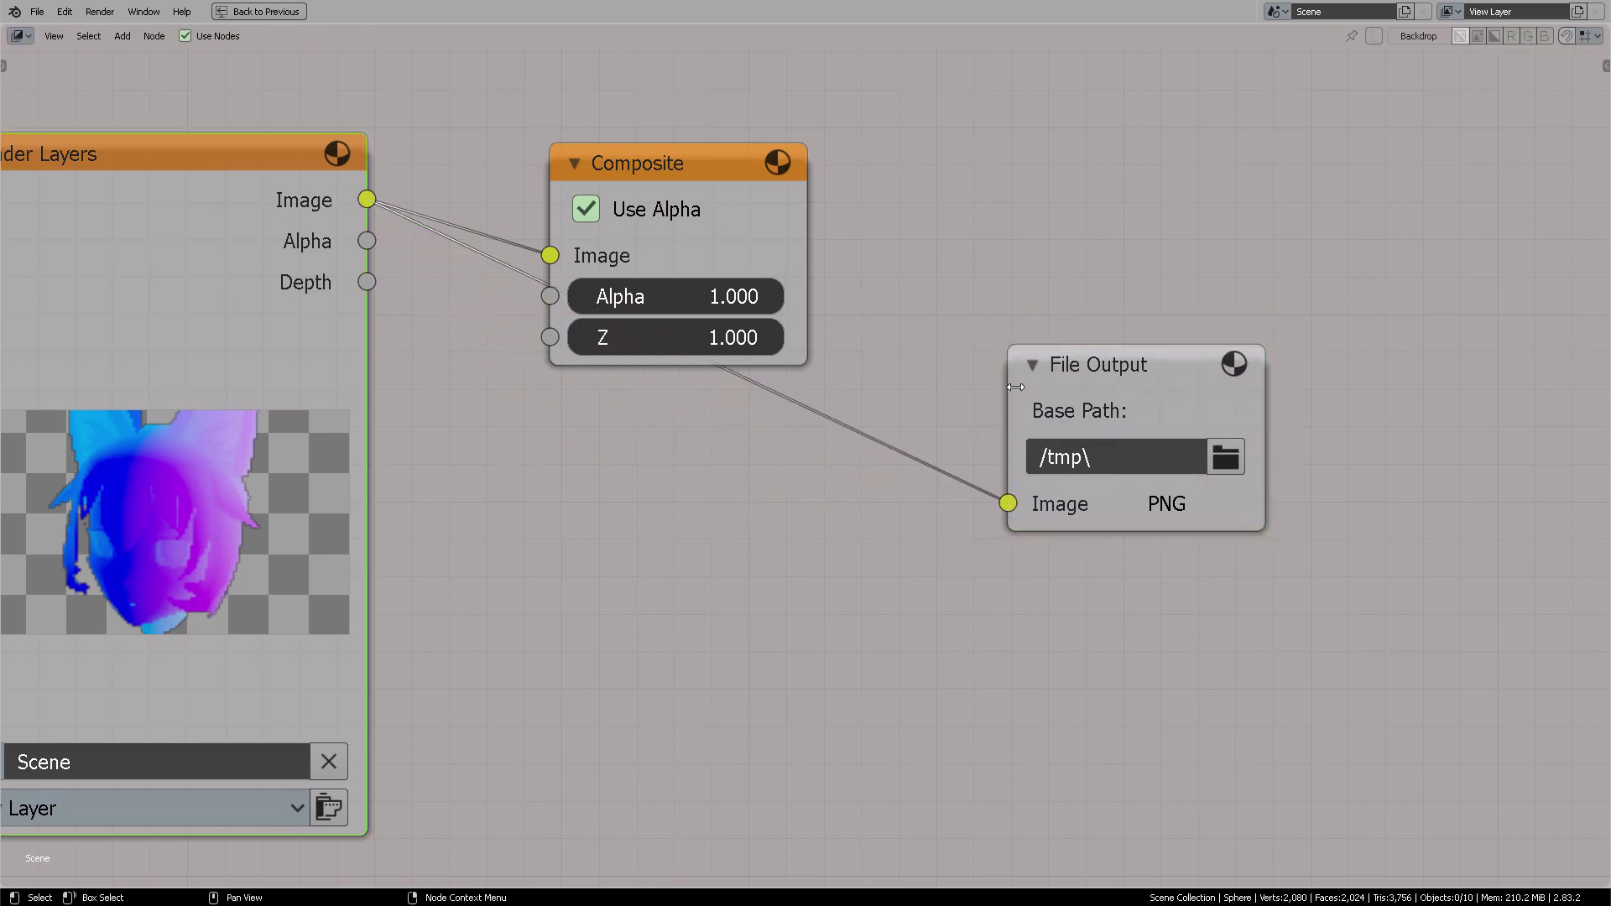
{"action": "left_click_drag", "start_coordinate": [569, 222], "coordinate": [677, 176]}
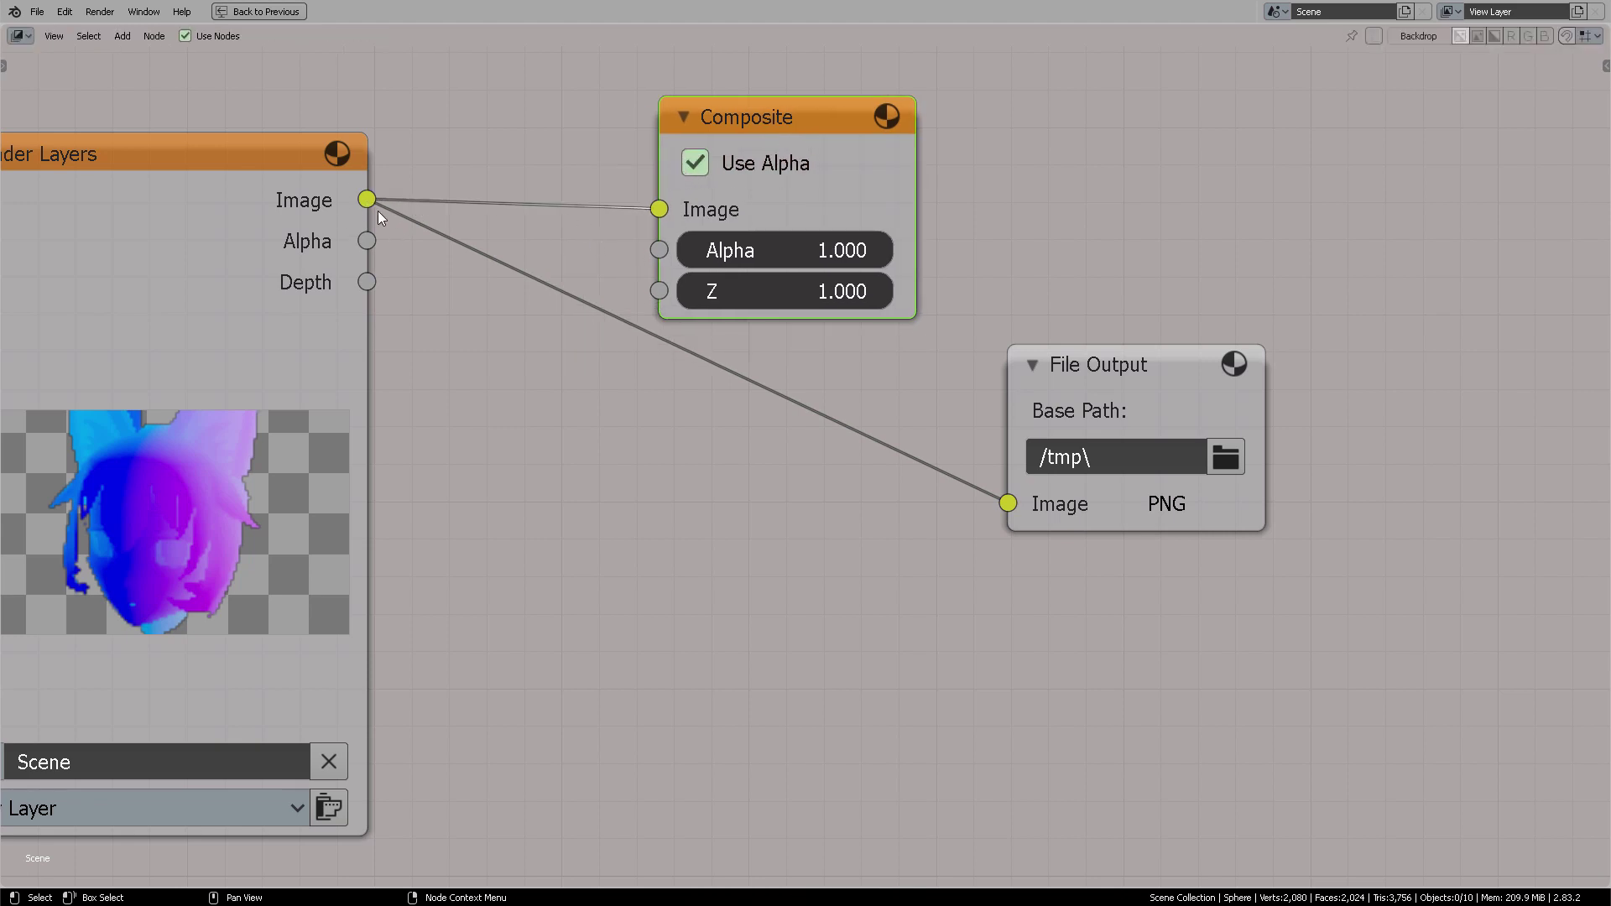
{"action": "mouse_move", "coordinate": [1071, 376]}
{"action": "left_mouse_down"}
{"action": "mouse_move", "coordinate": [1014, 384]}
{"action": "mouse_move", "coordinate": [1051, 383]}
{"action": "left_mouse_up"}
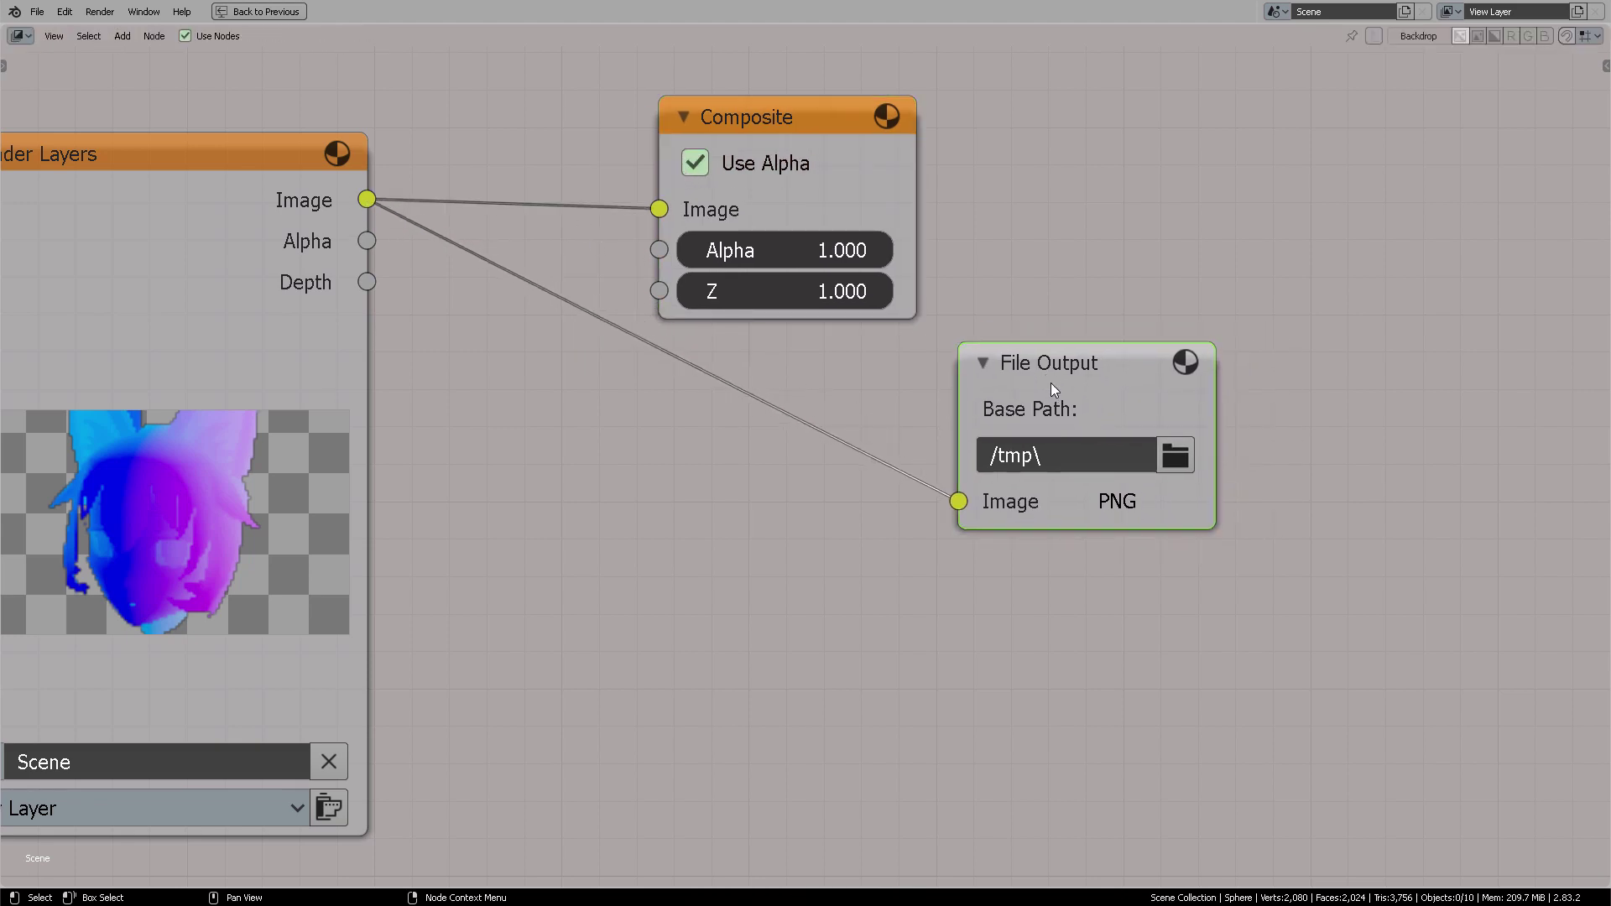
Step: Leave the File Output path at /tmp\ and show the node's settings side panel
{"action": "left_click", "coordinate": [1177, 458]}
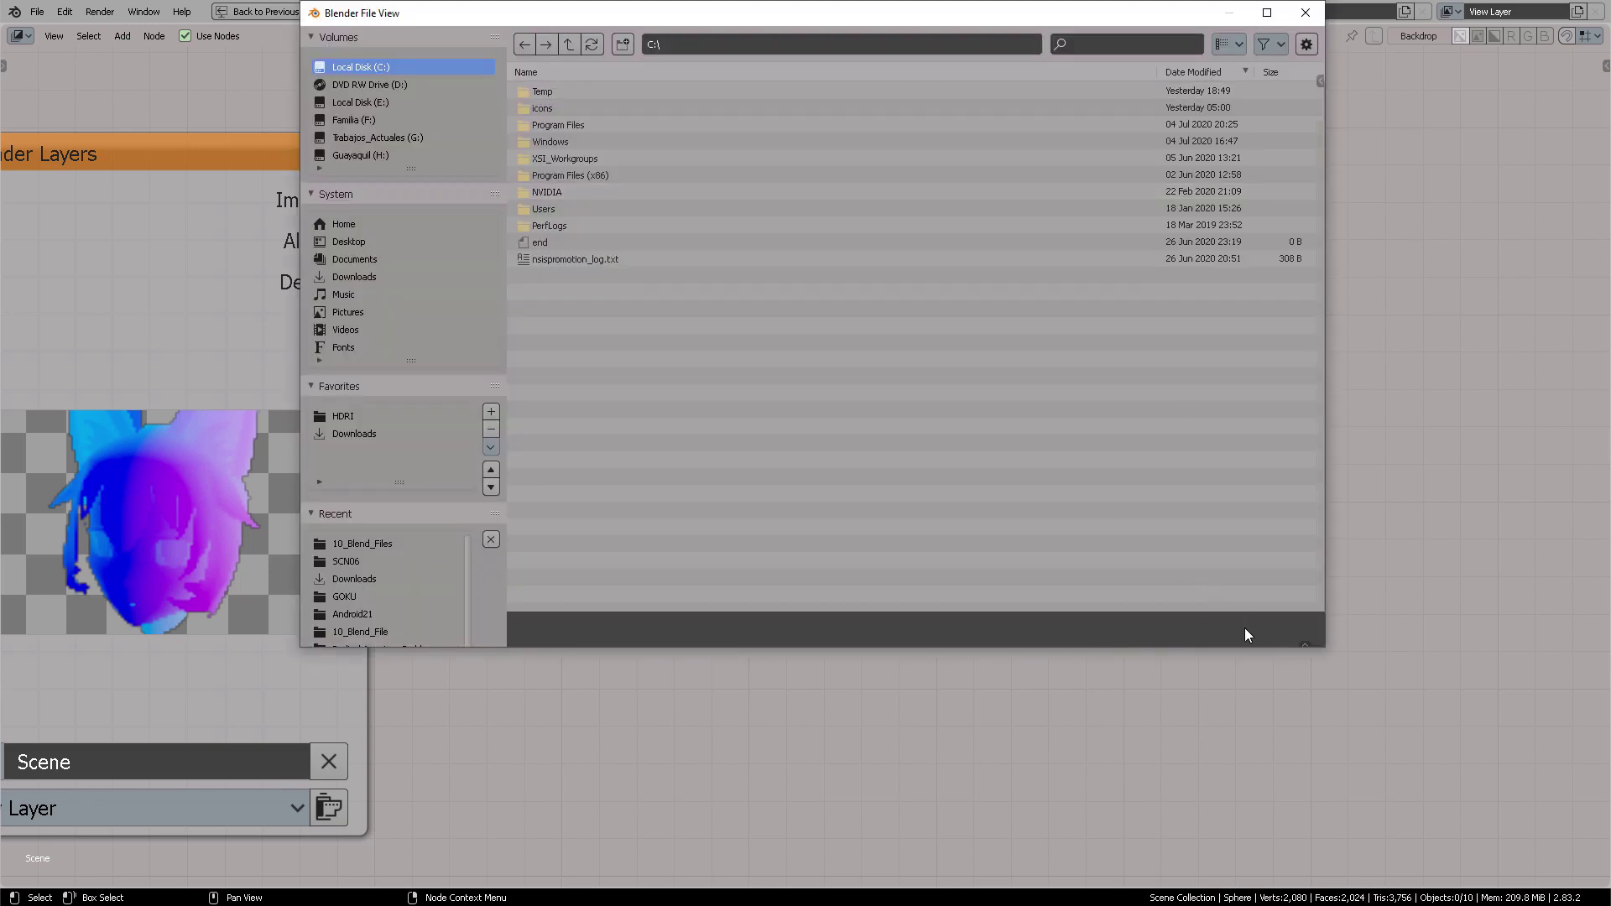
{"action": "key", "text": "Escape"}
{"action": "left_click", "coordinate": [1101, 377]}
{"action": "key", "text": "n"}
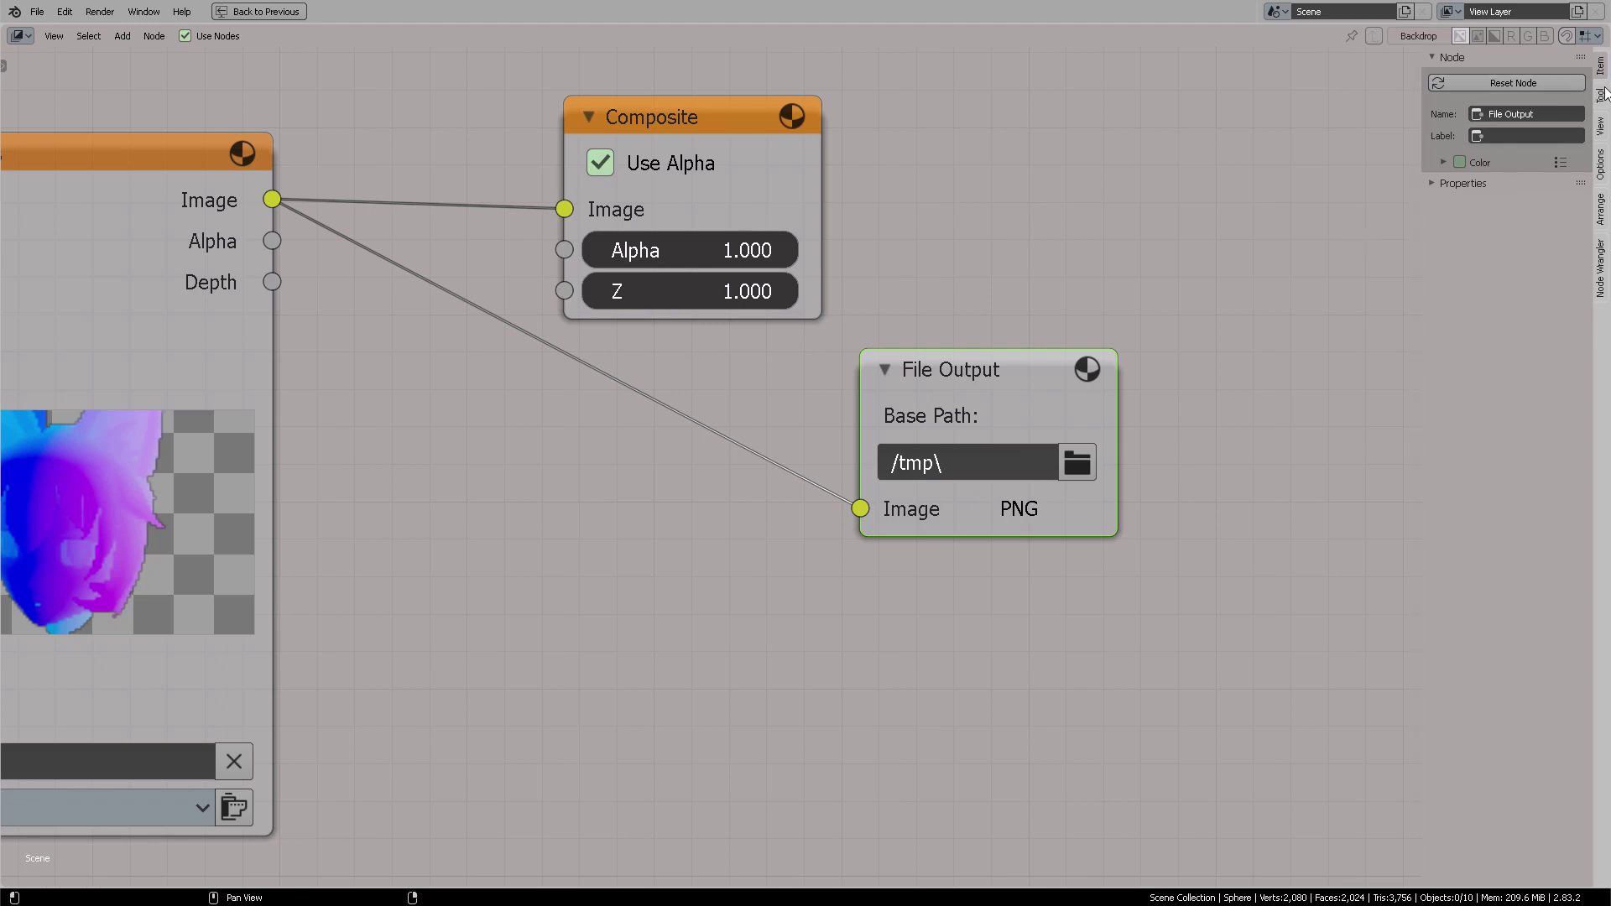
Step: Show the File Output node's properties in the sidebar and add a second input, Image_001
{"action": "left_click", "coordinate": [1466, 186]}
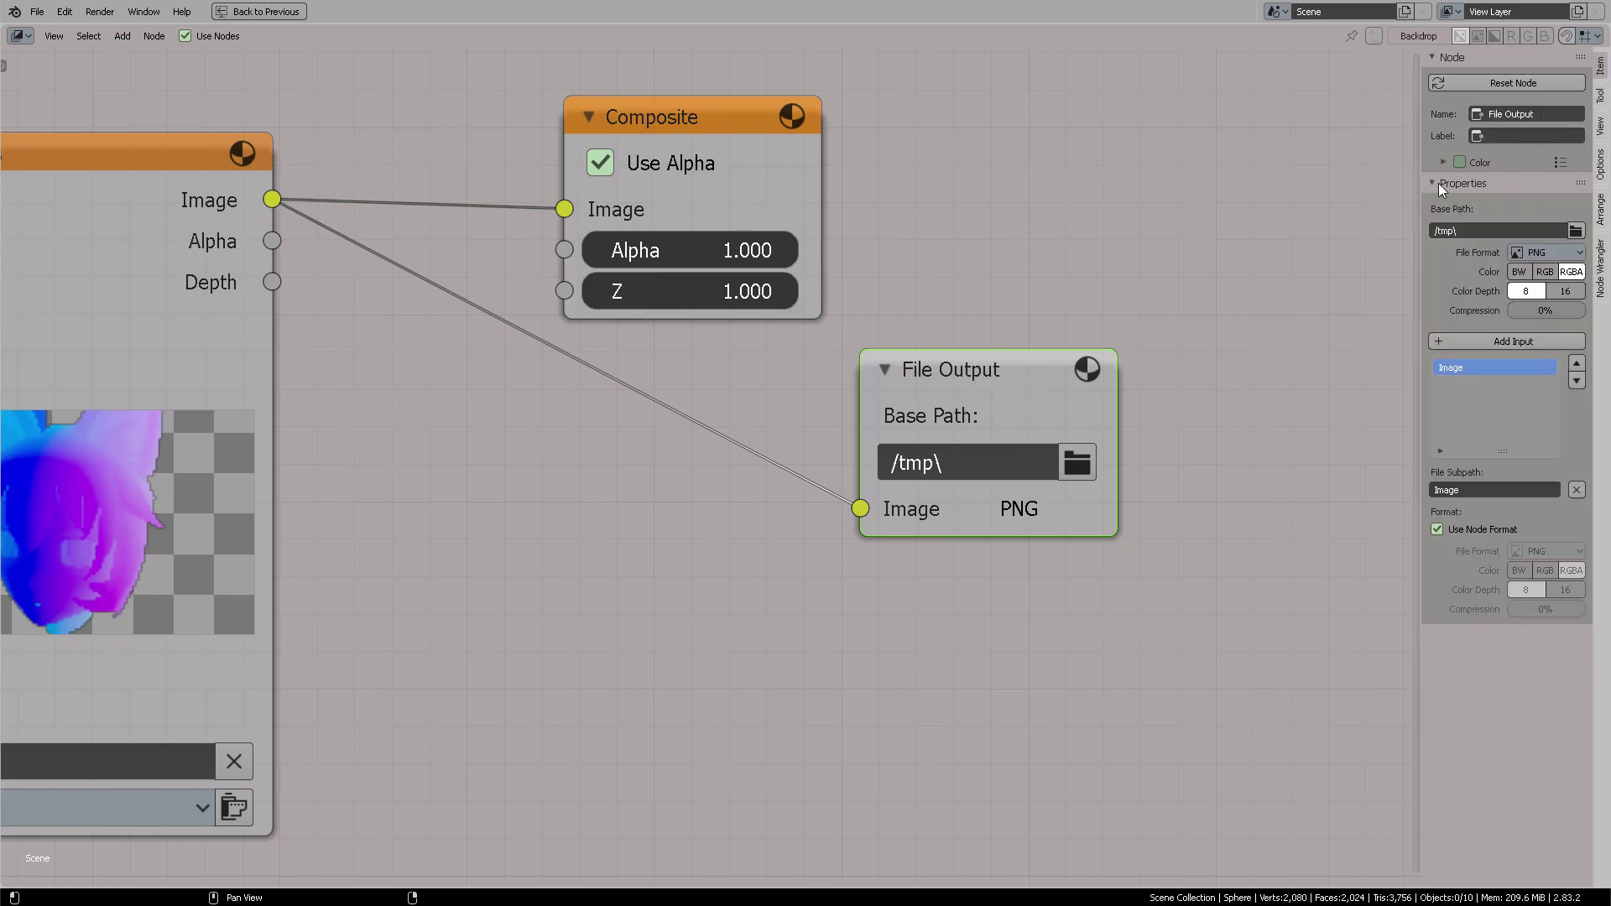
{"action": "left_click_drag", "start_coordinate": [1420, 184], "coordinate": [1231, 201]}
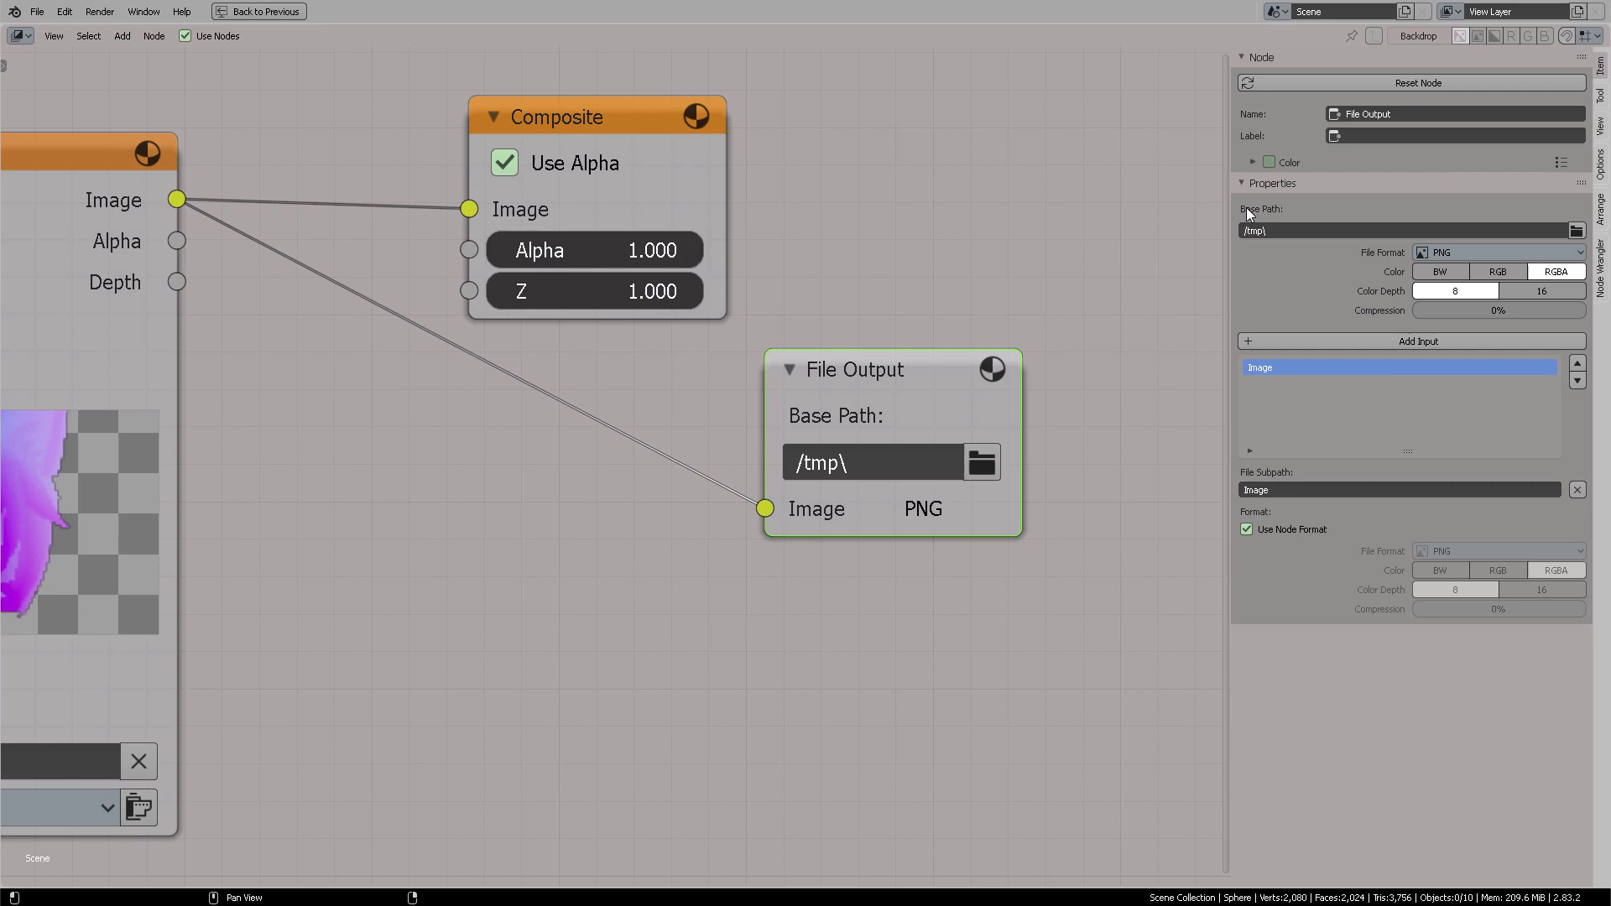
{"action": "key", "text": "n"}
{"action": "key", "text": "n"}
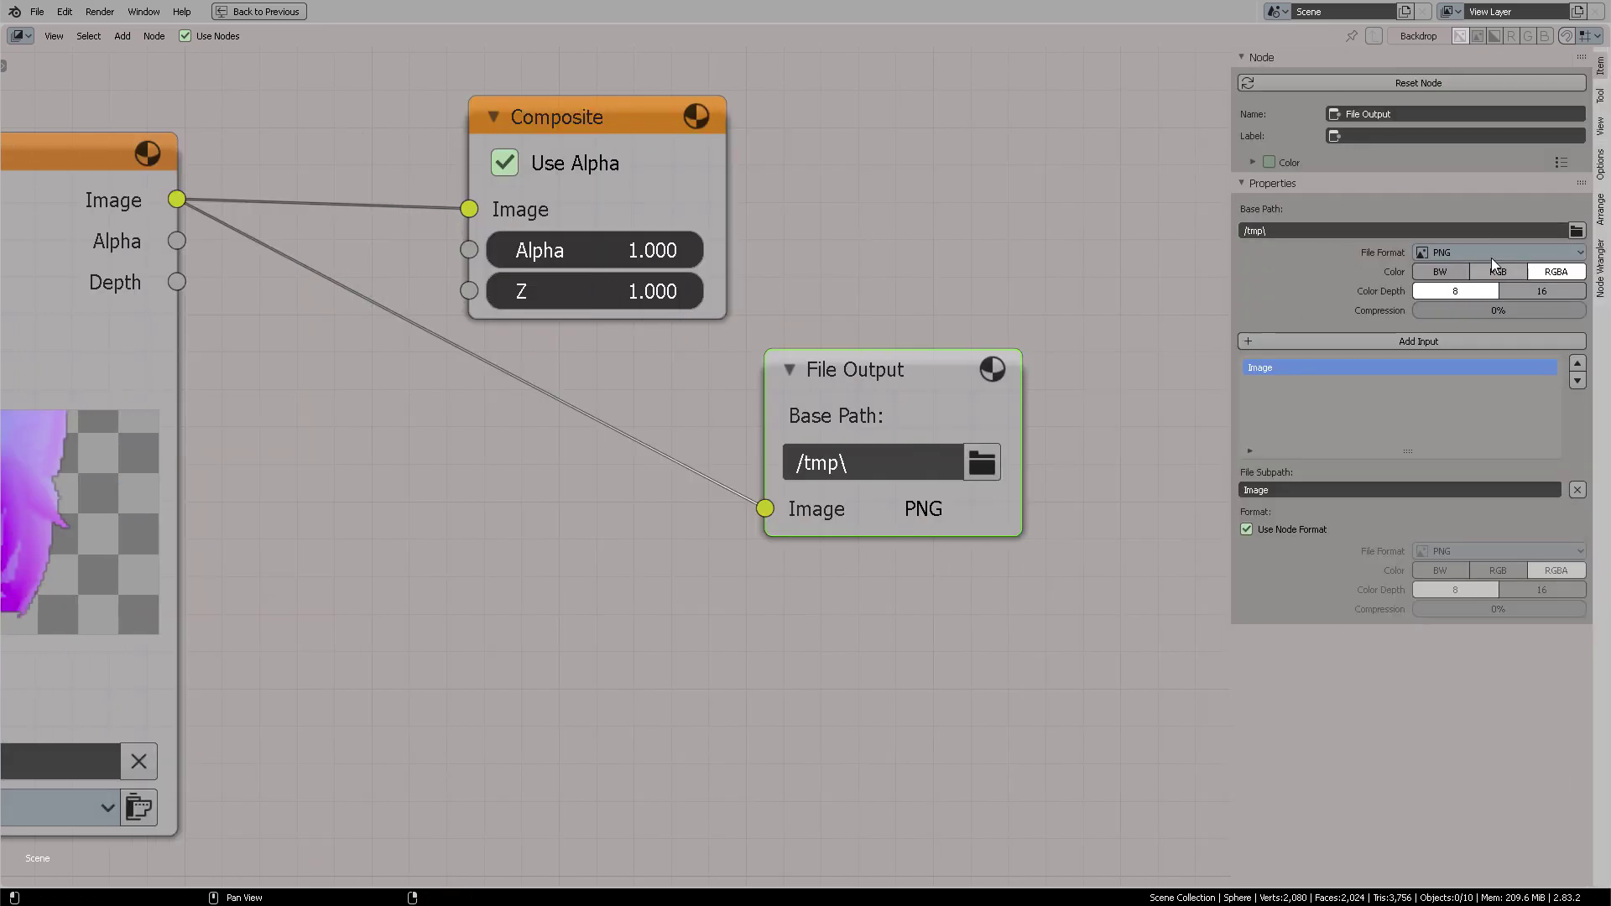
{"action": "left_click", "coordinate": [1553, 251]}
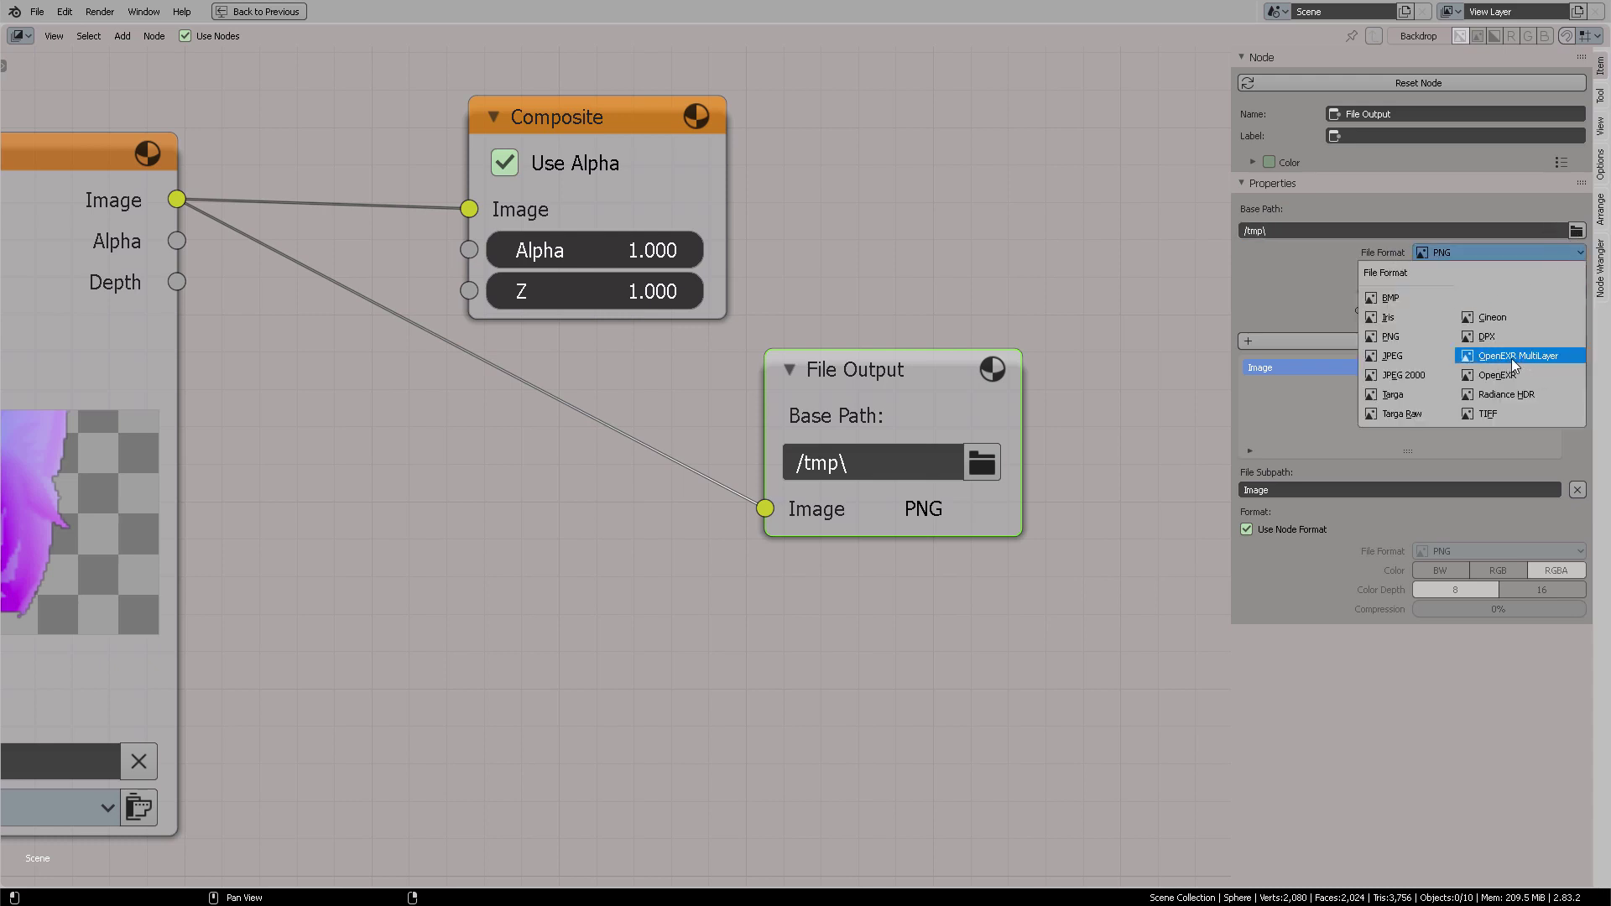
{"action": "left_click", "coordinate": [1320, 270]}
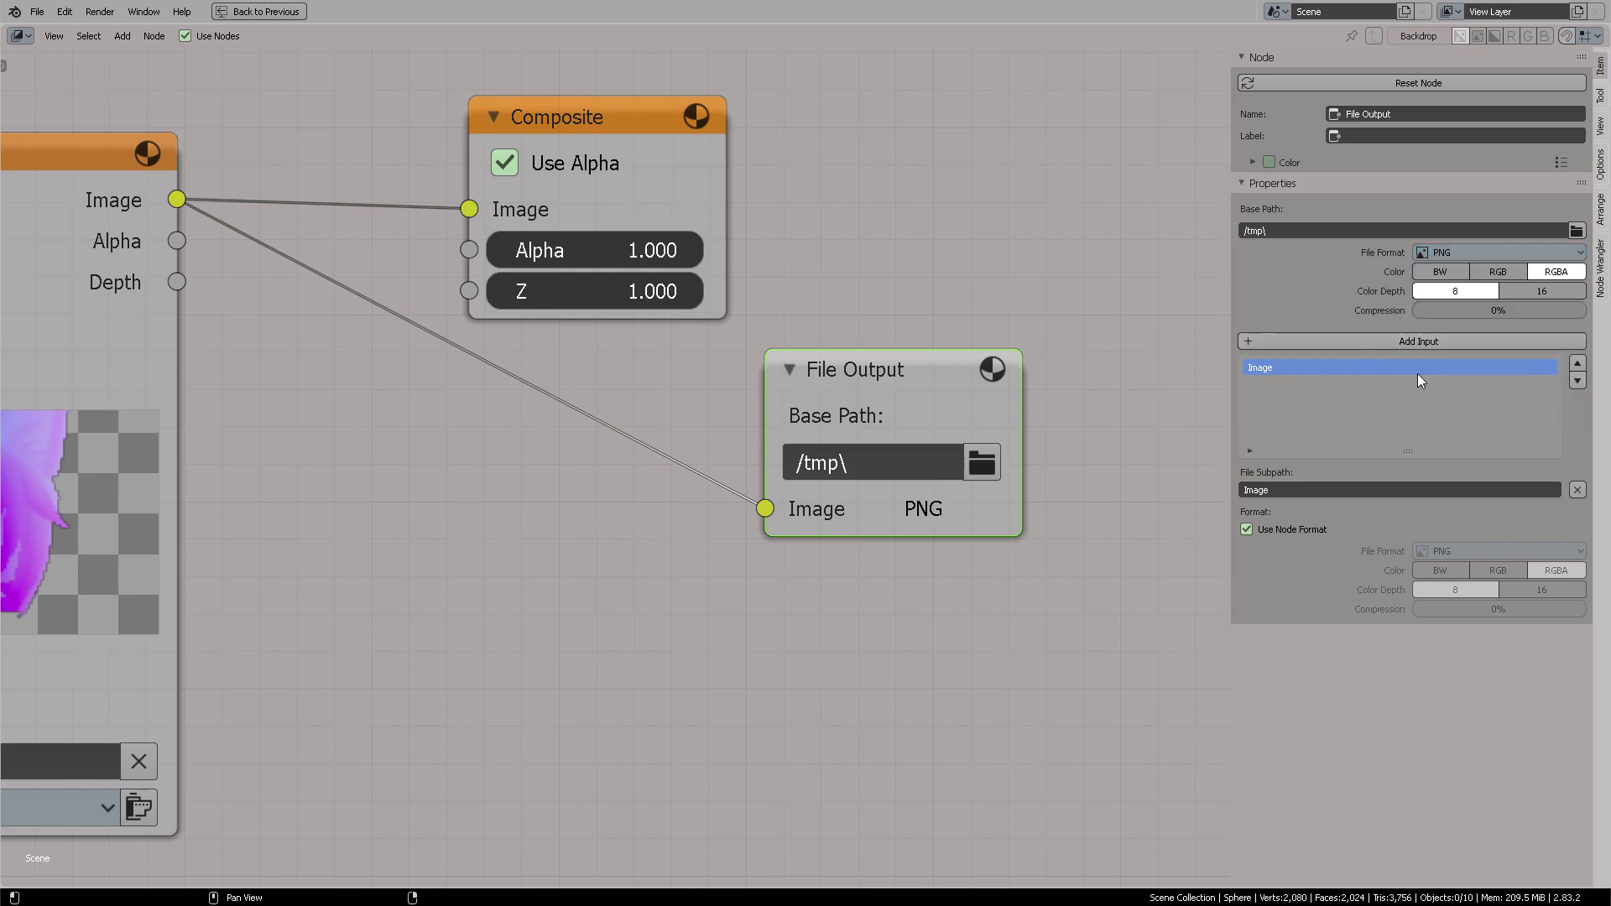
{"action": "left_click", "coordinate": [1501, 343]}
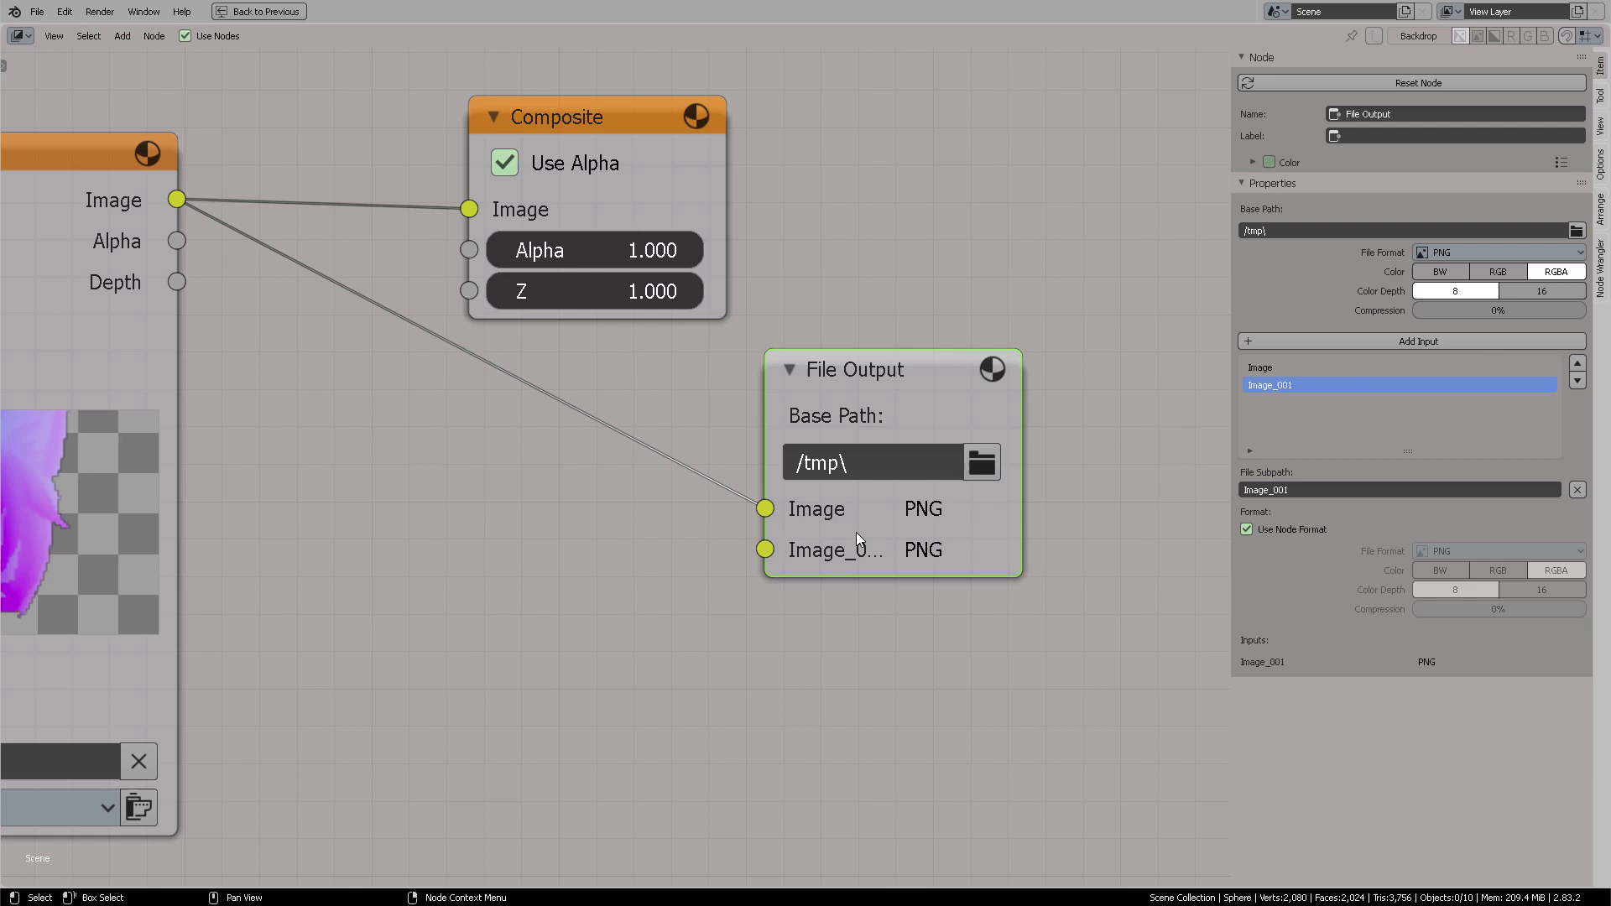
Step: Set the File Output node's file format to OpenEXR MultiLayer
{"action": "left_click_drag", "start_coordinate": [176, 198], "coordinate": [280, 294]}
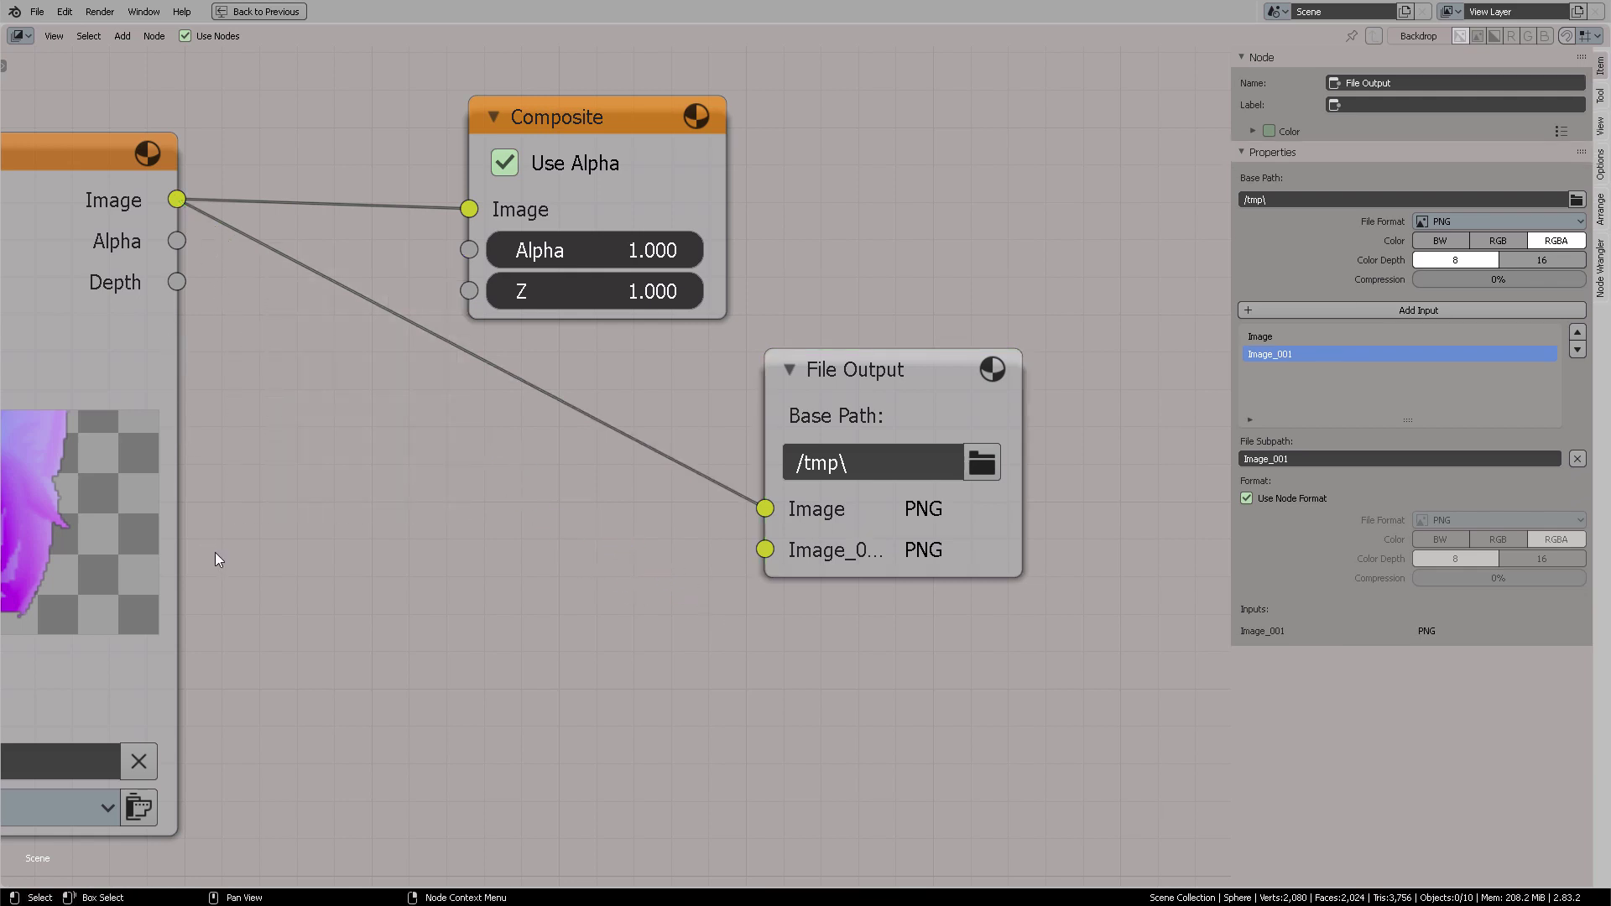
{"action": "left_click", "coordinate": [911, 398]}
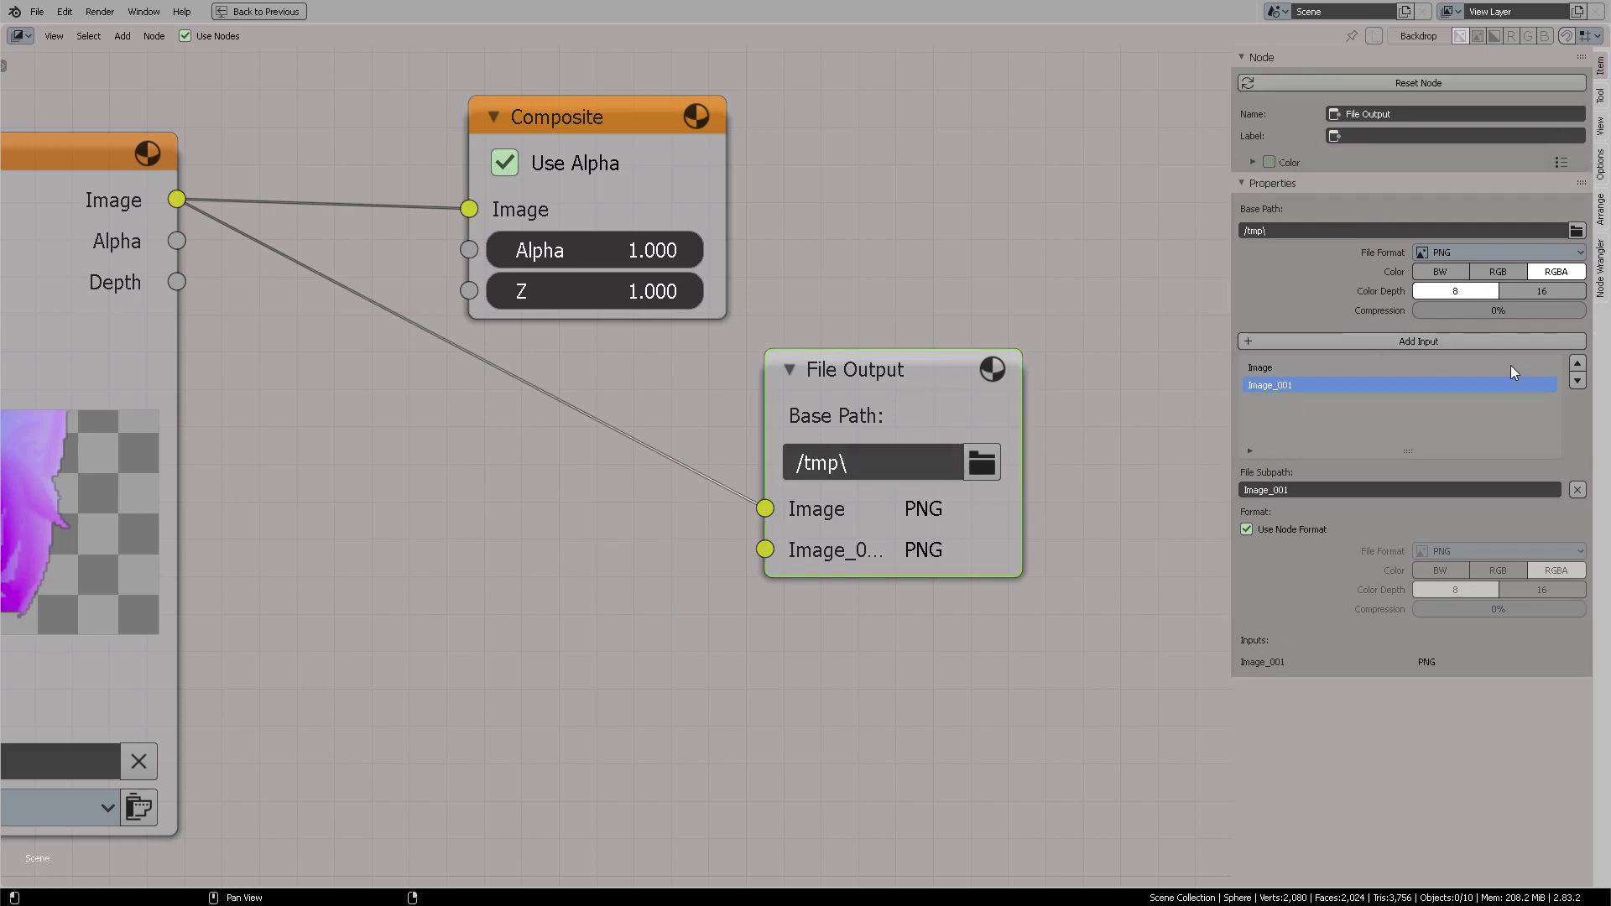
{"action": "left_click", "coordinate": [1478, 250]}
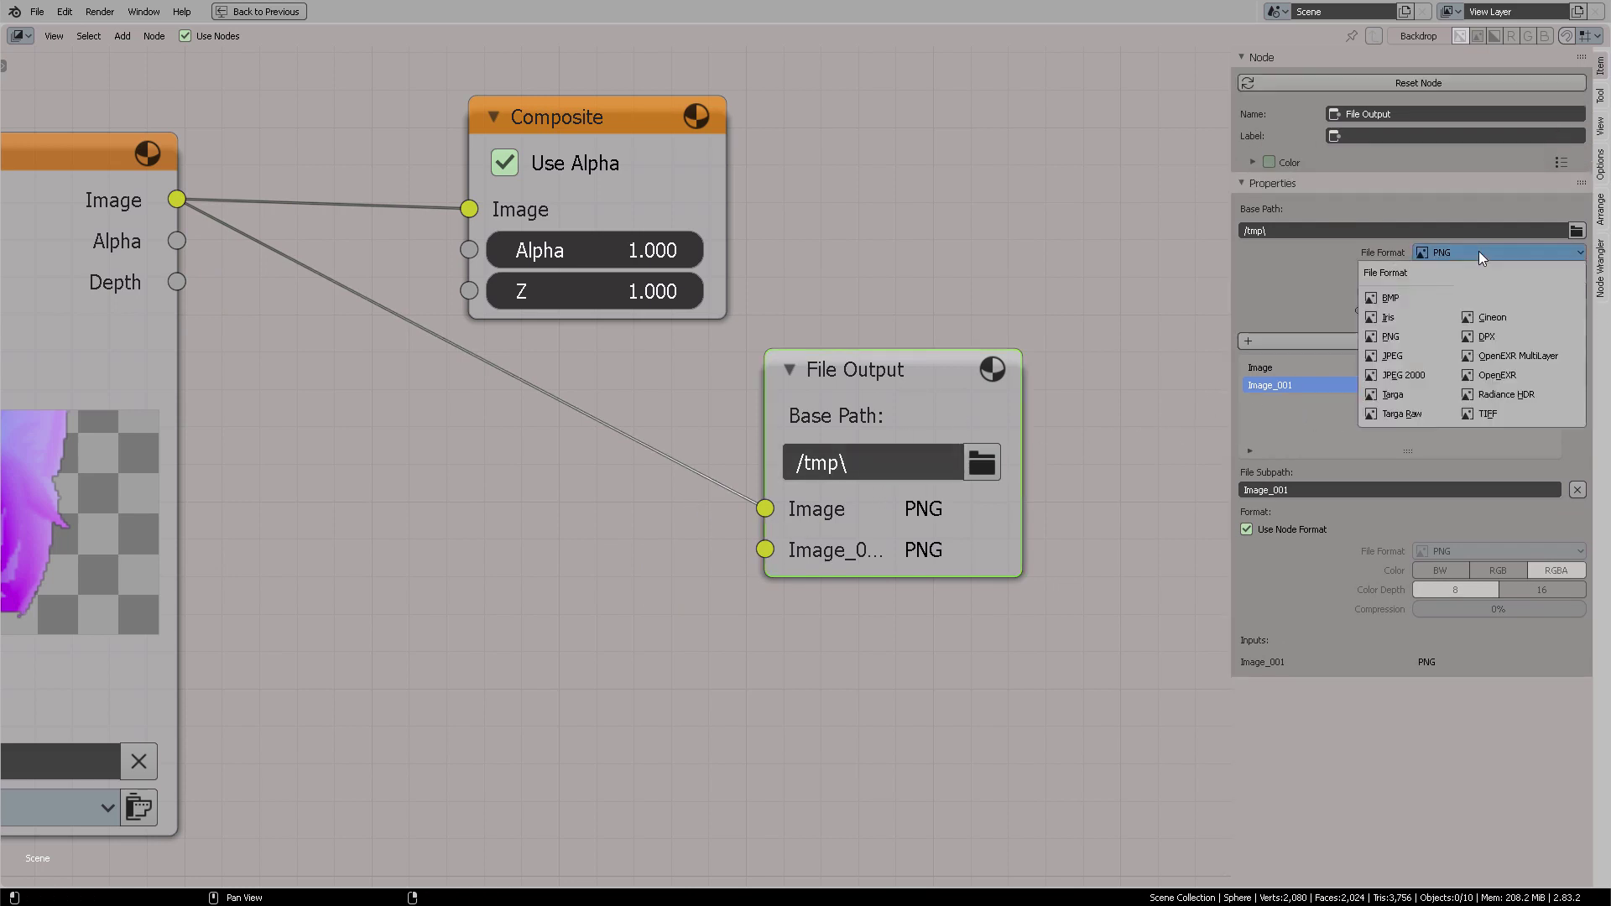
{"action": "left_click", "coordinate": [1522, 356]}
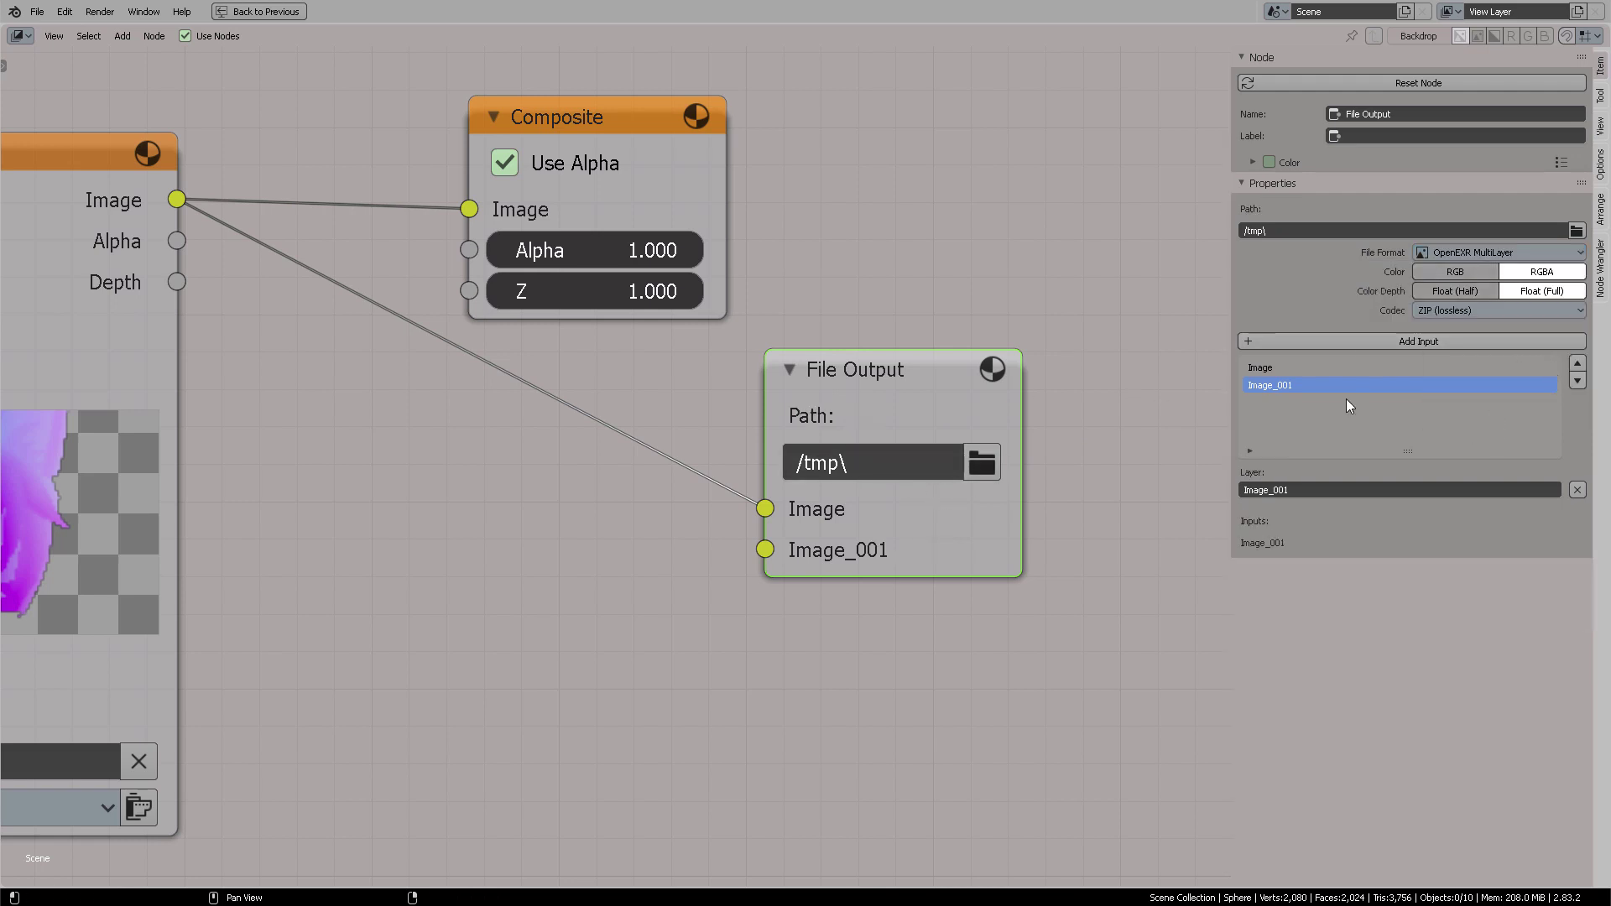
{"action": "right_click", "coordinate": [1327, 383]}
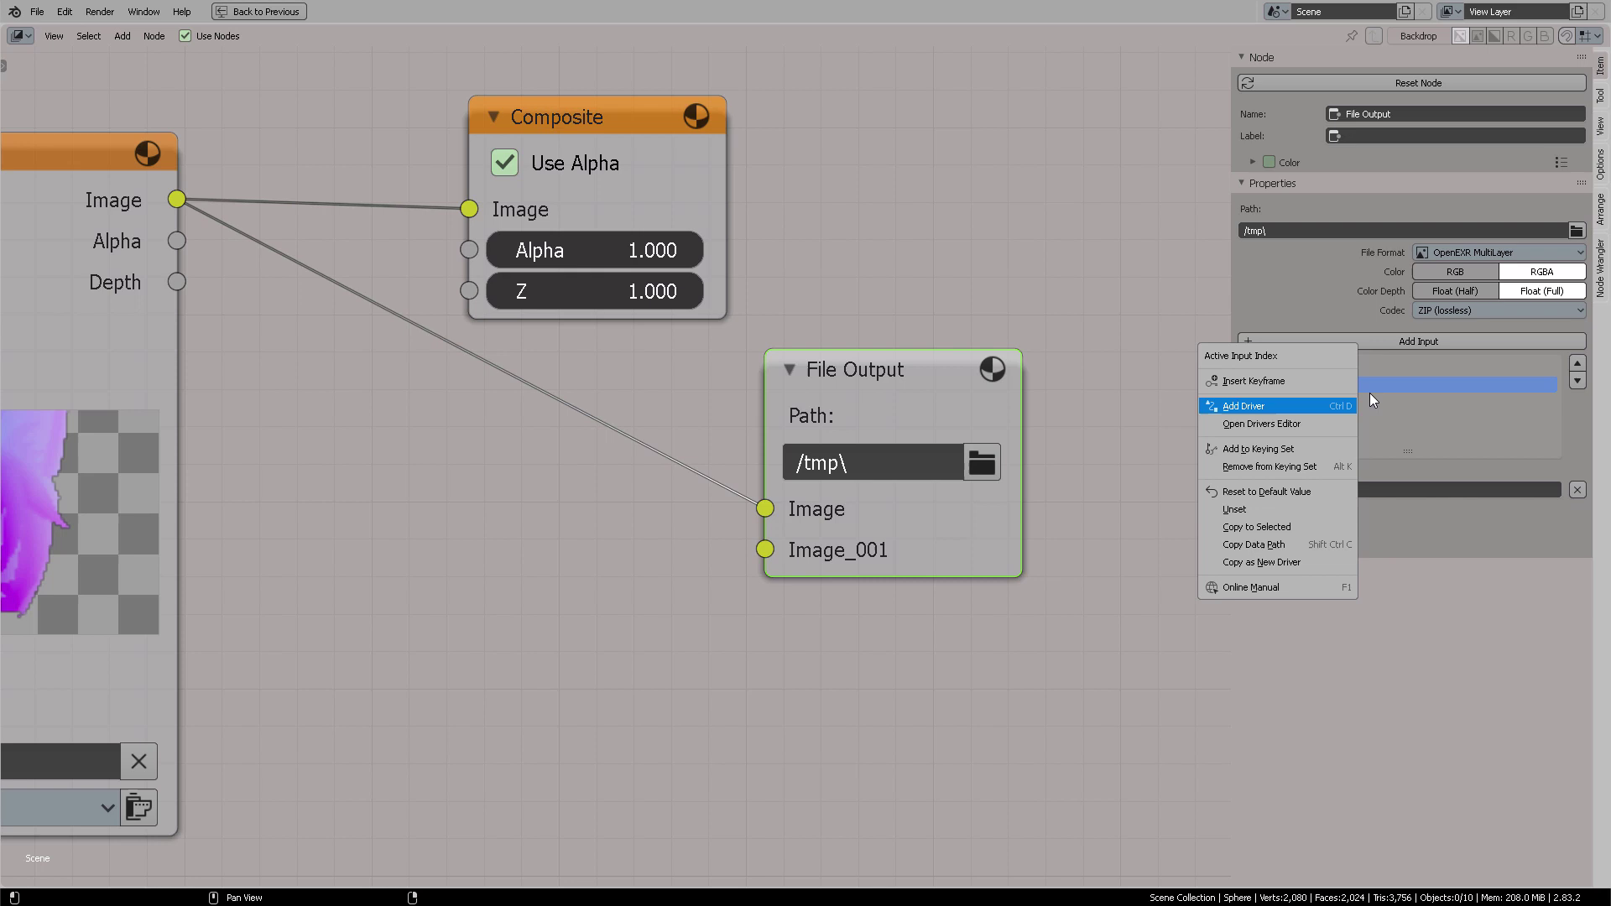
{"action": "right_click", "coordinate": [1308, 382]}
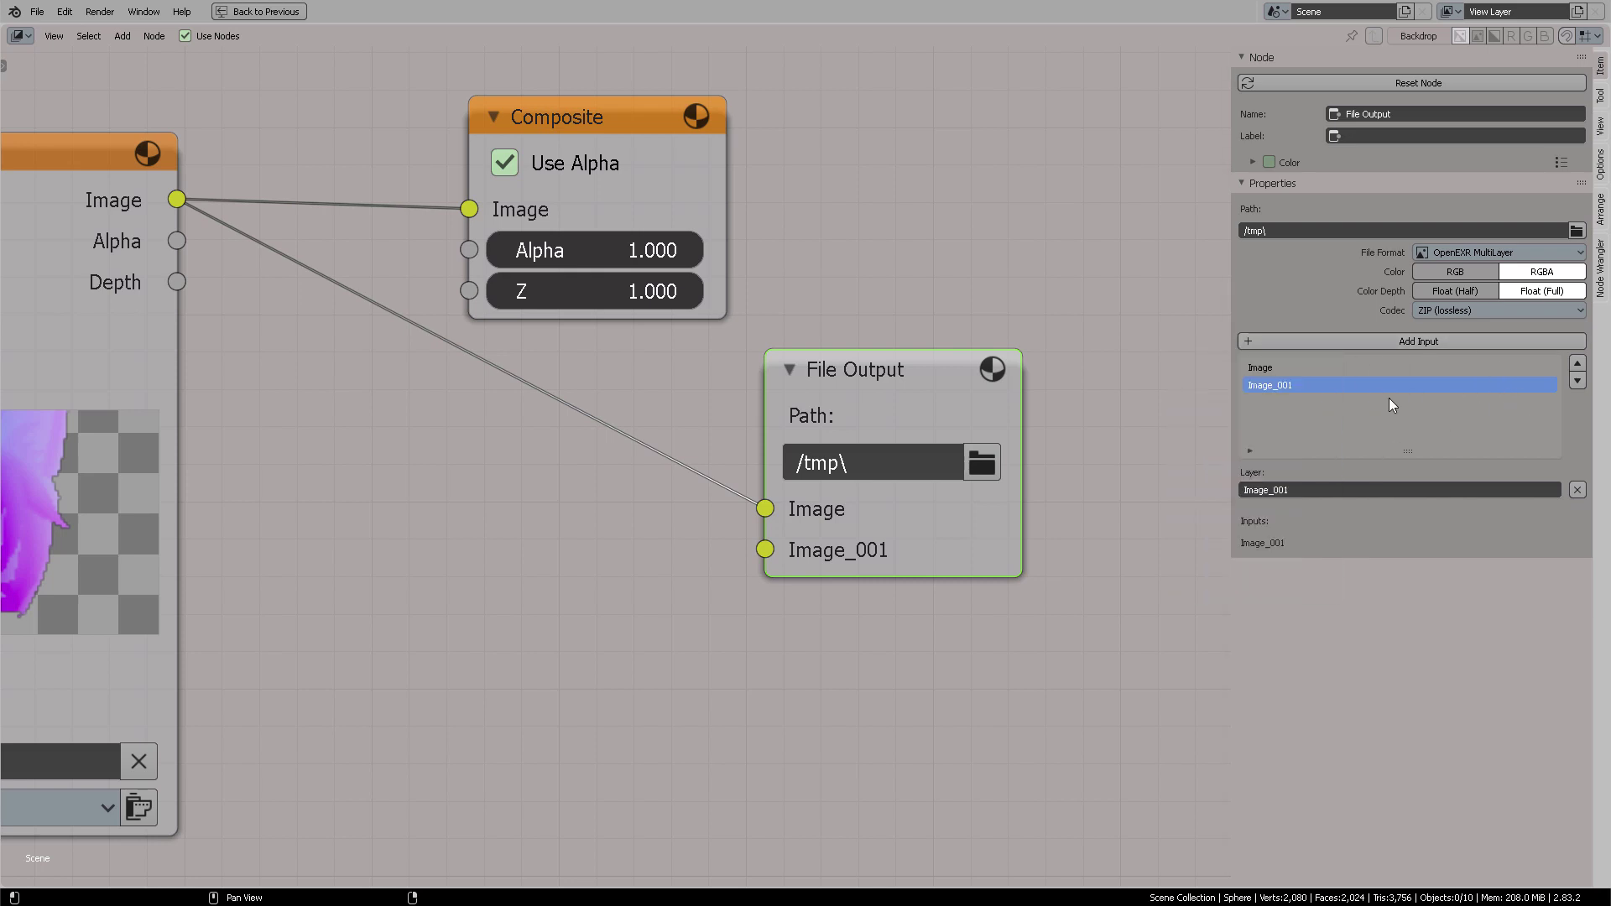
Step: Move the File Output node slightly to the left
{"action": "left_click", "coordinate": [935, 334]}
{"action": "scroll", "coordinate": [939, 329], "scroll_direction": "down", "scroll_amount": 1}
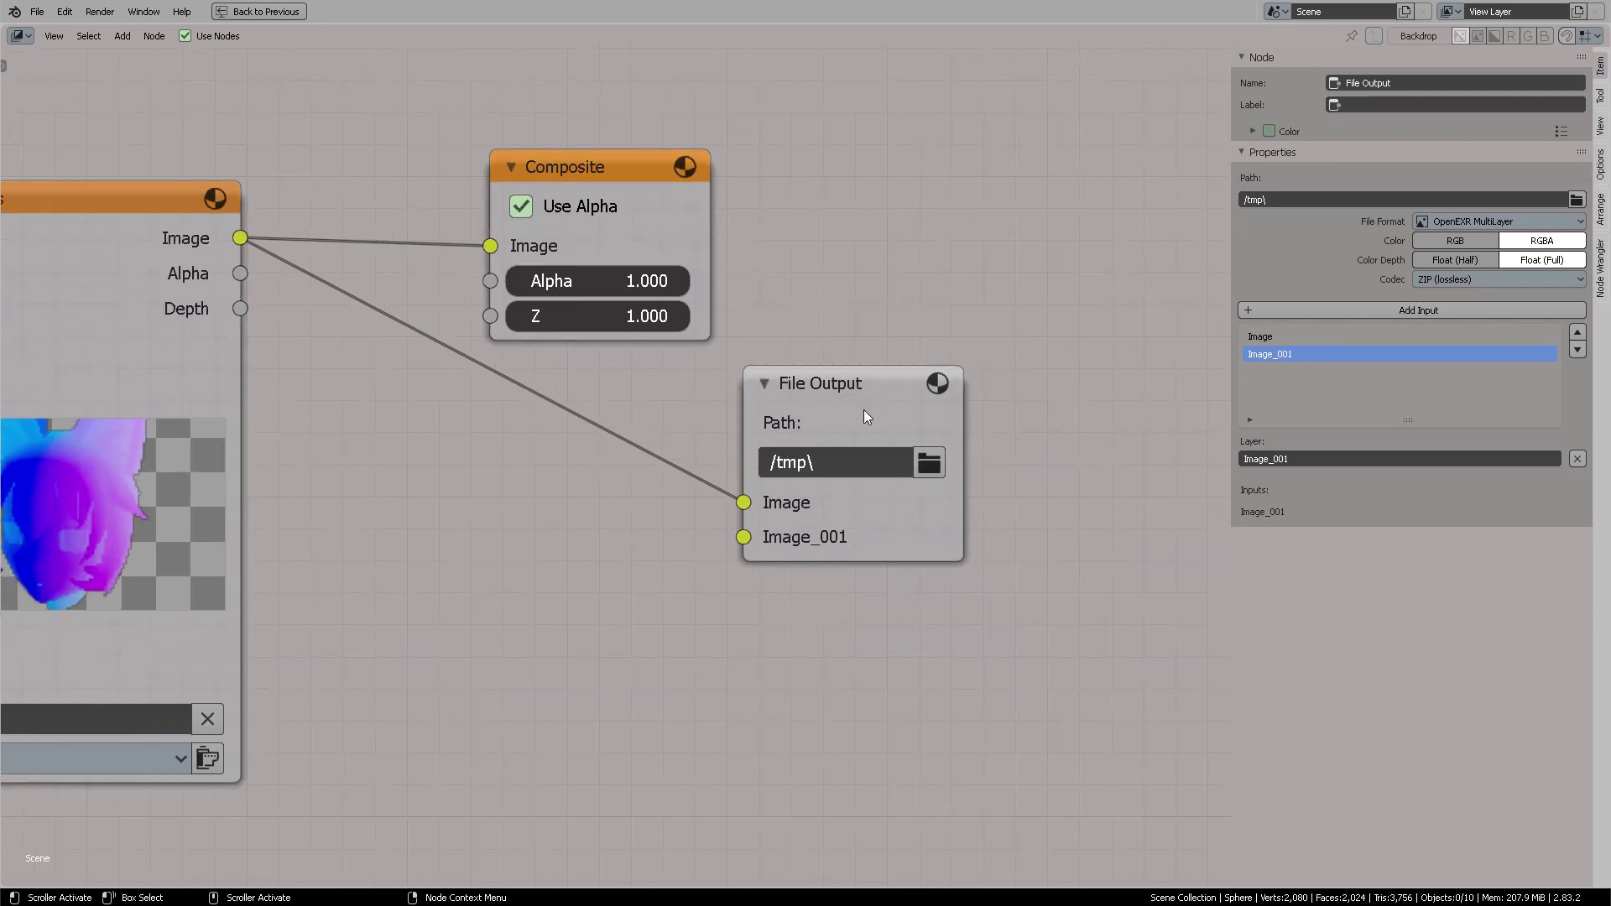
{"action": "left_click_drag", "start_coordinate": [863, 410], "coordinate": [813, 415]}
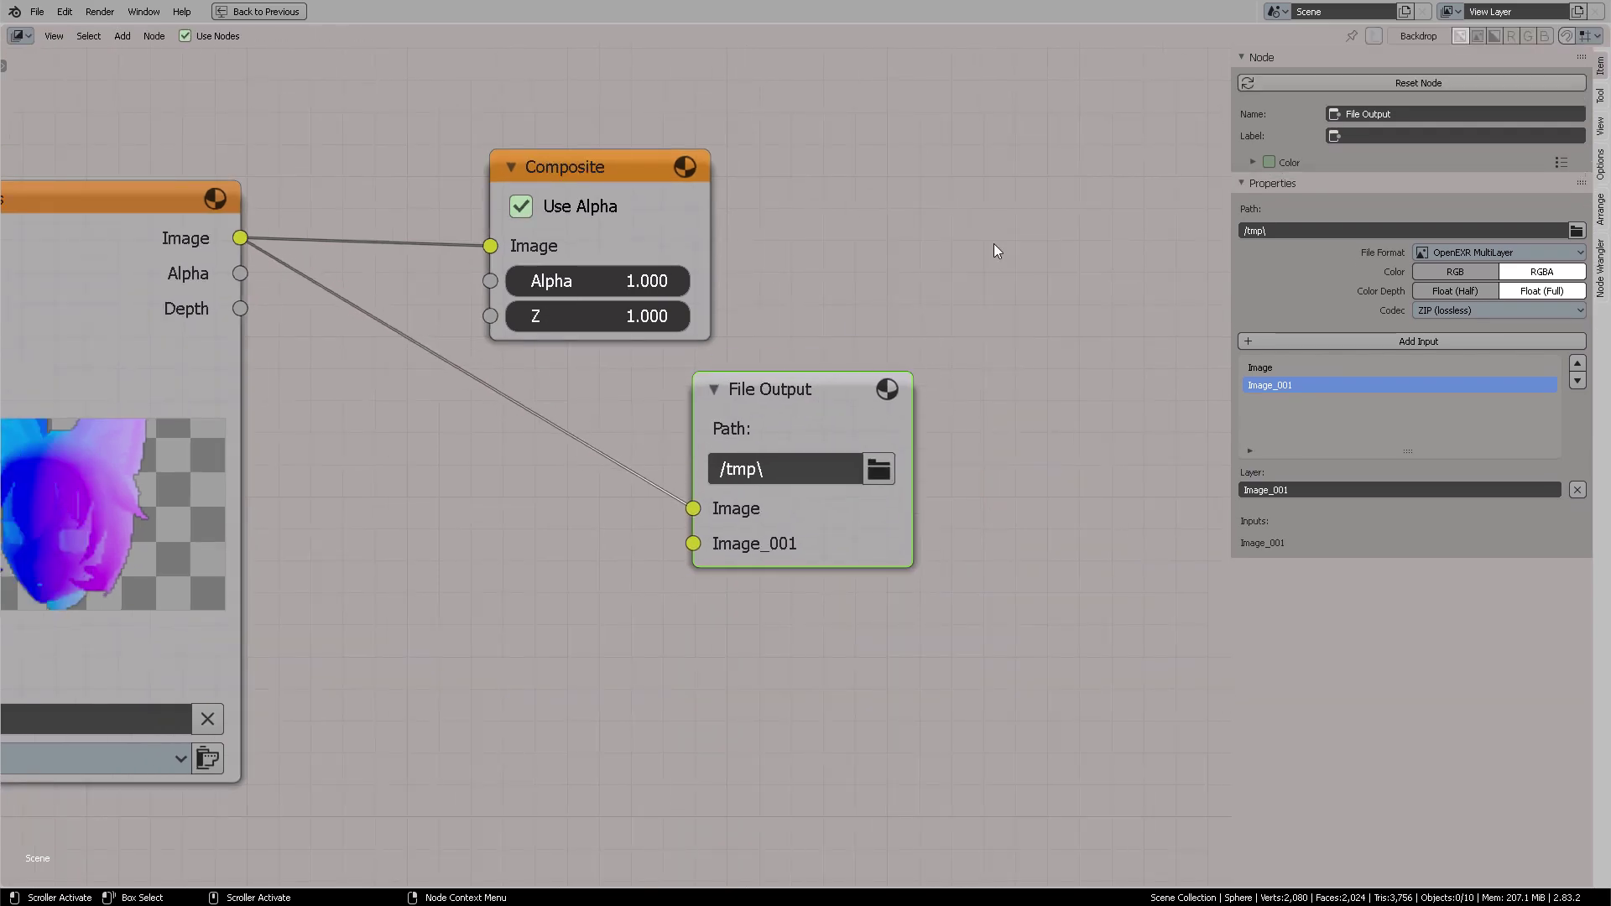
Step: Restore the multi-editor layout without rendering and hide the node settings sidebar
{"action": "key", "text": "ctrl+space"}
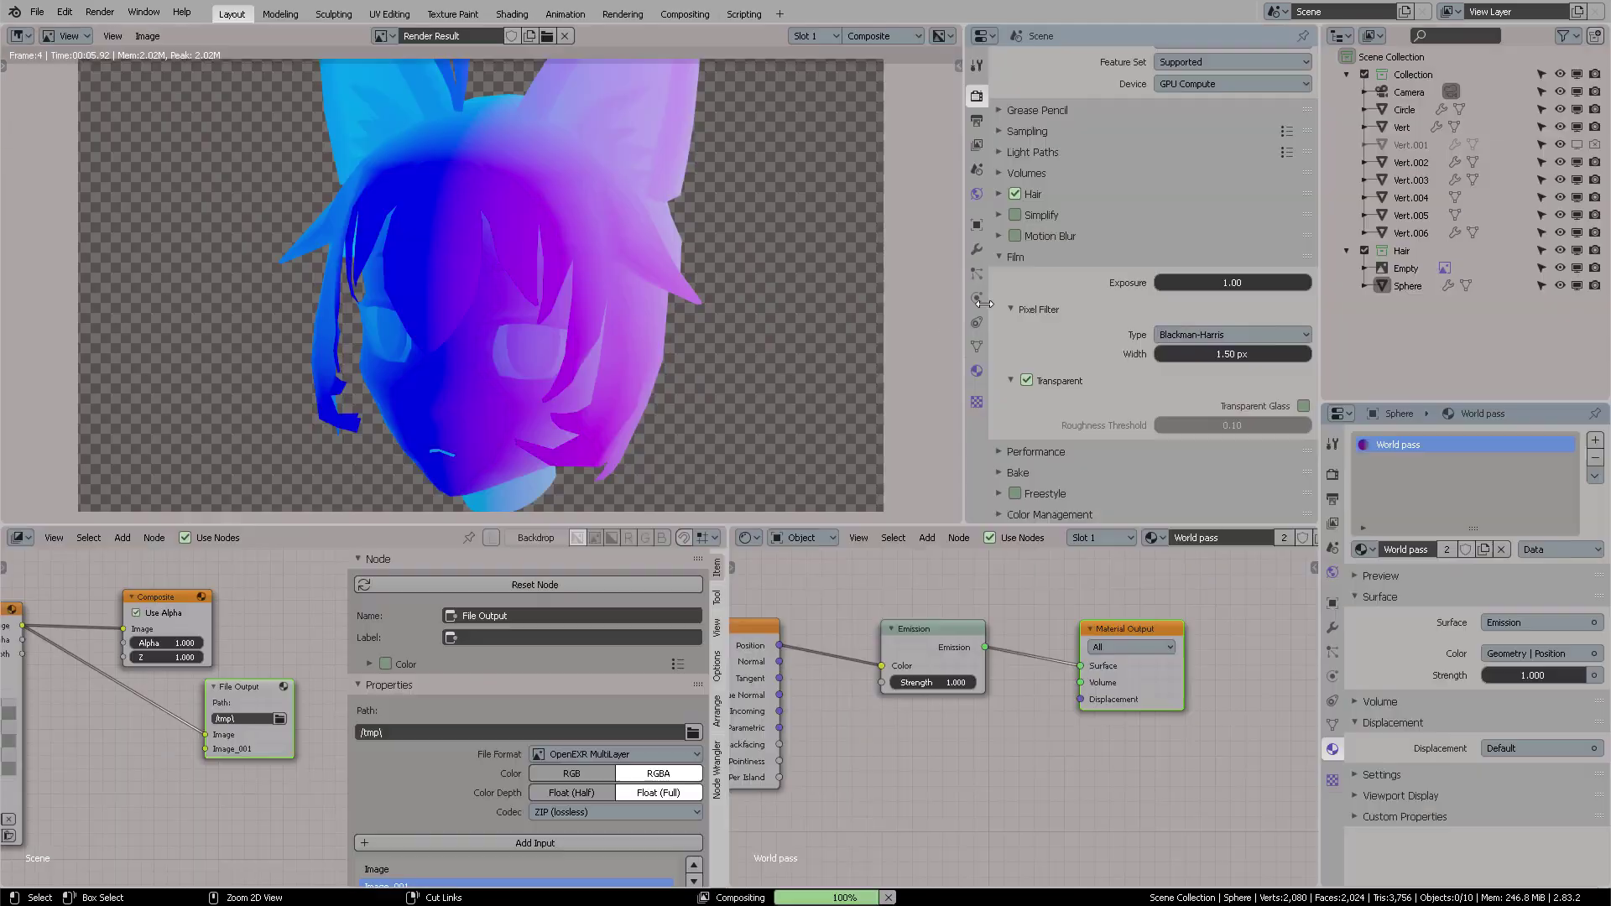
{"action": "left_click", "coordinate": [99, 12]}
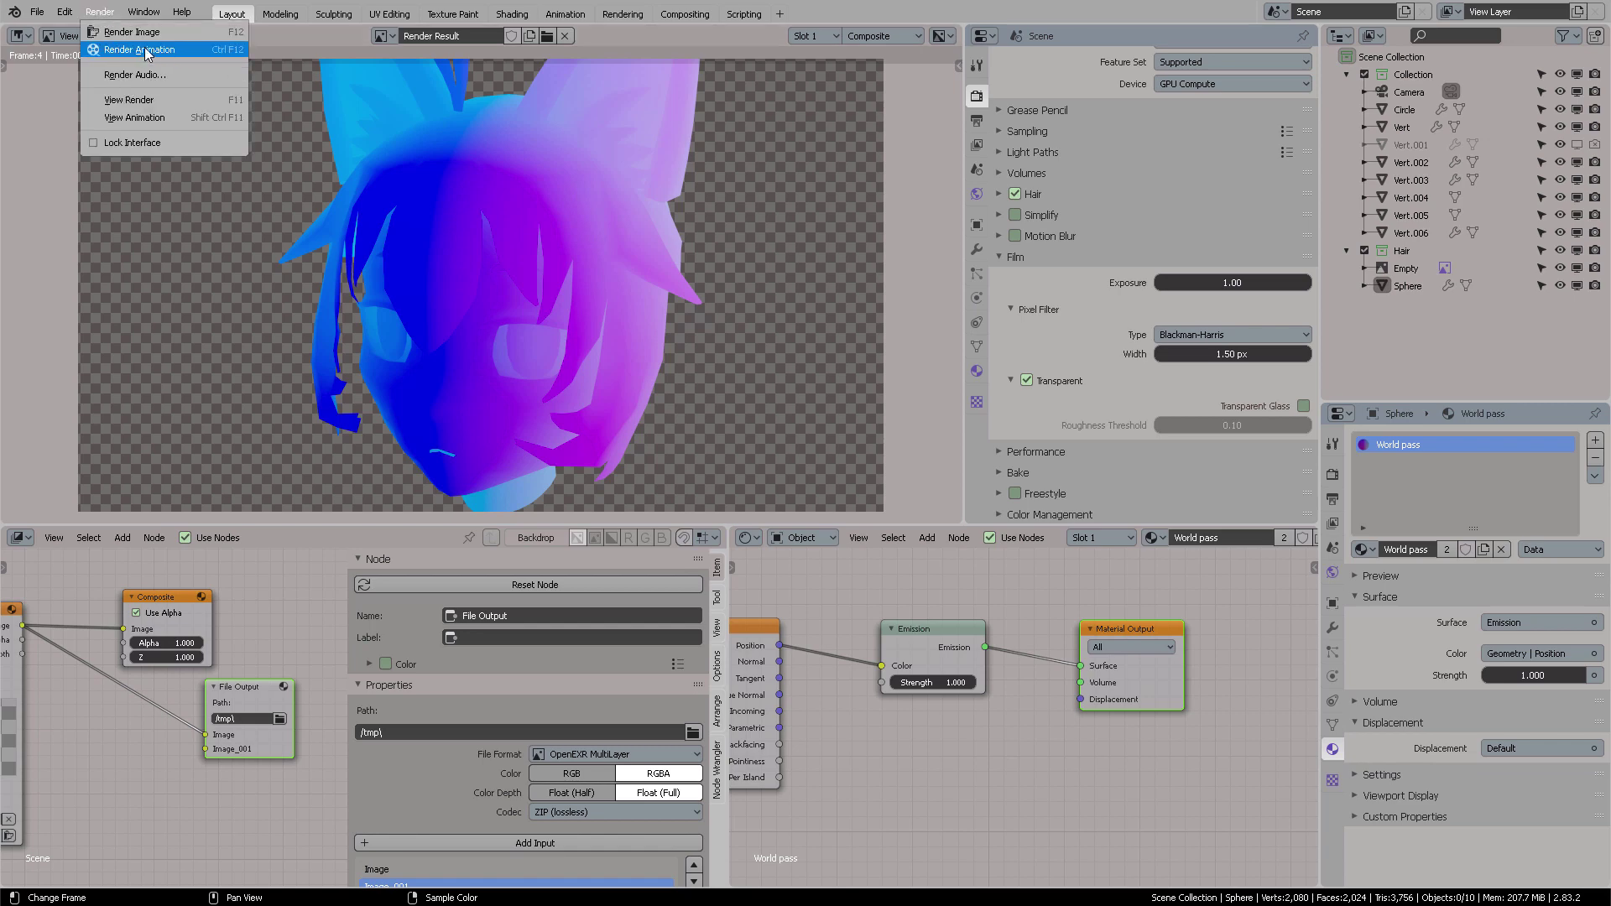
{"action": "left_click", "coordinate": [224, 610]}
{"action": "middle_click_drag", "start_coordinate": [294, 595], "coordinate": [333, 614]}
{"action": "key", "text": "n"}
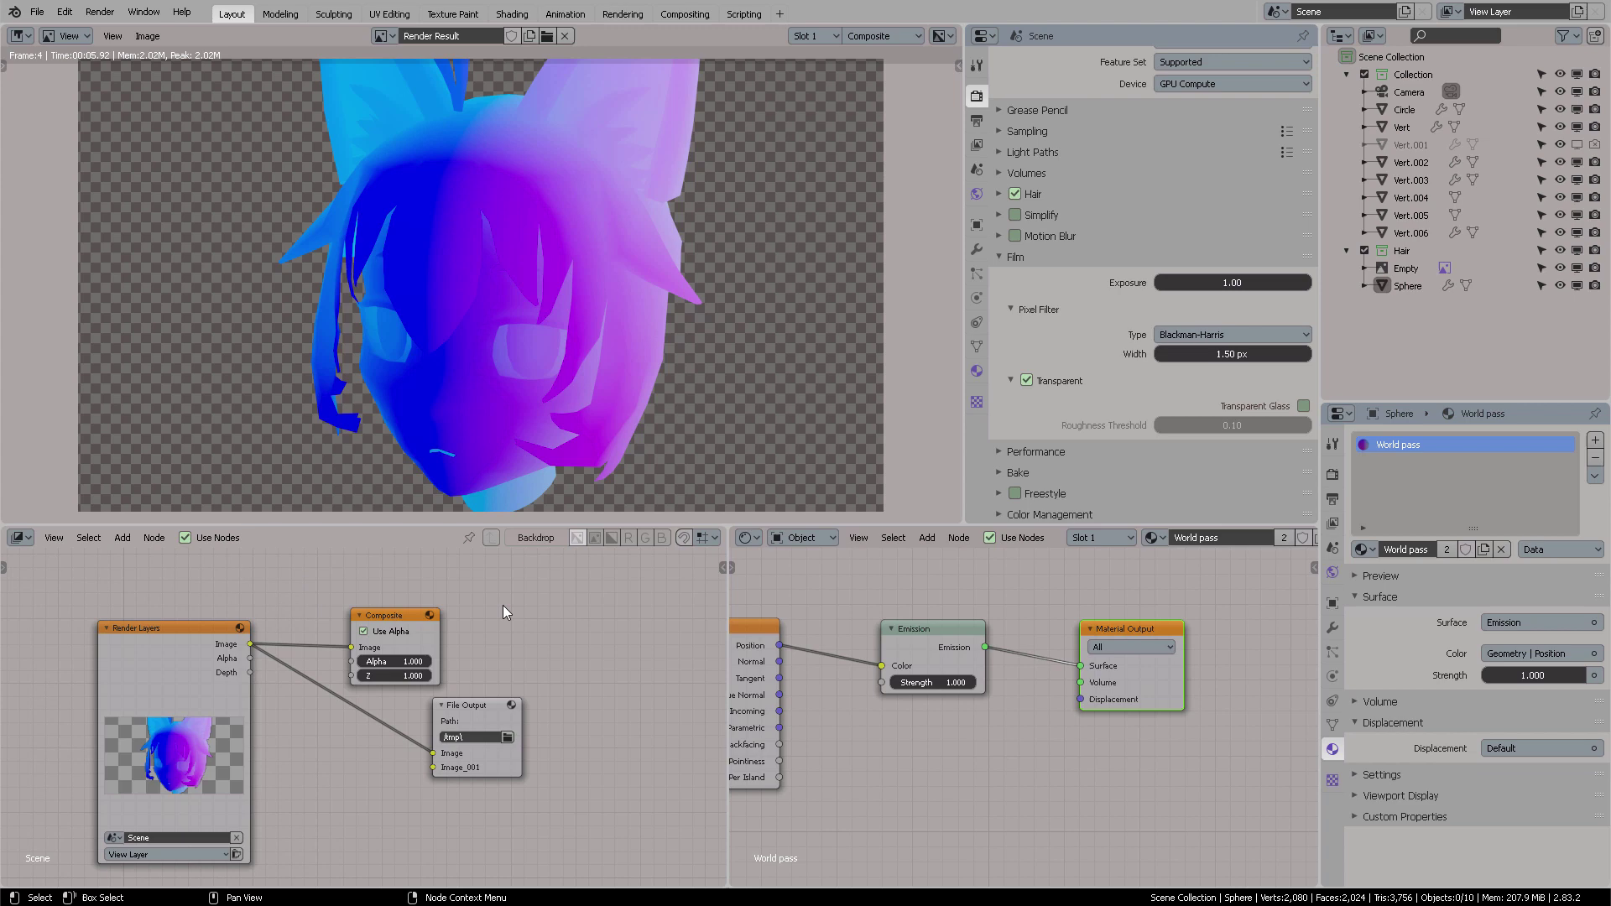
{"action": "scroll", "coordinate": [537, 617], "scroll_direction": "down", "scroll_amount": 1}
Step: Maximize the compositor to adjust its view, then return to the multi-editor layout
{"action": "key", "text": "ctrl+space"}
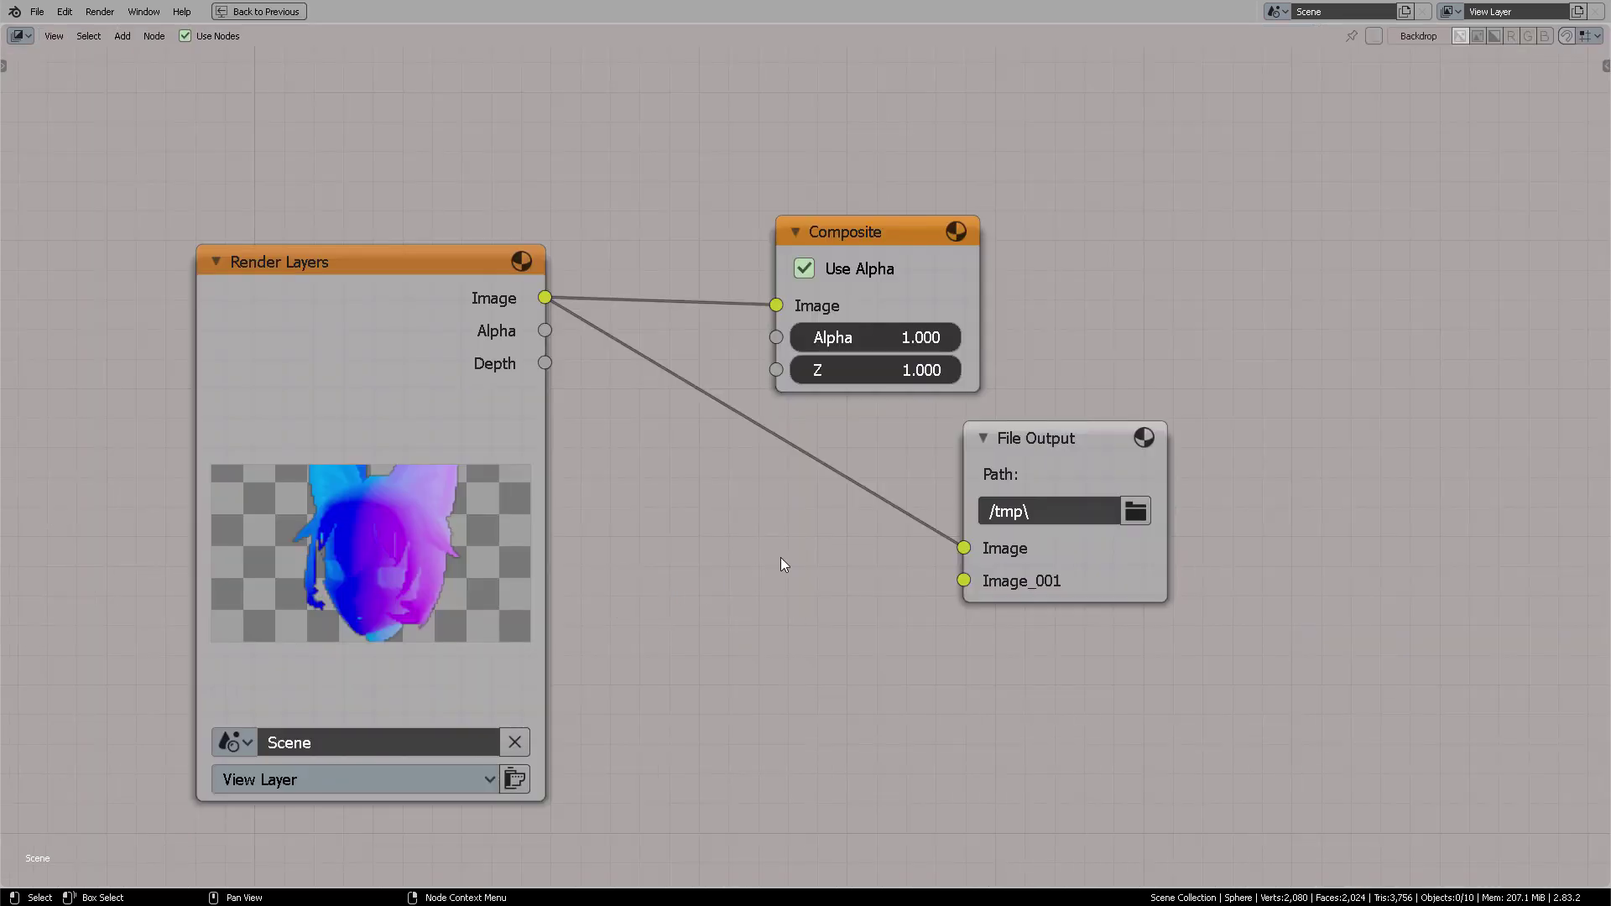
{"action": "scroll", "coordinate": [780, 557], "scroll_direction": "down", "scroll_amount": 4}
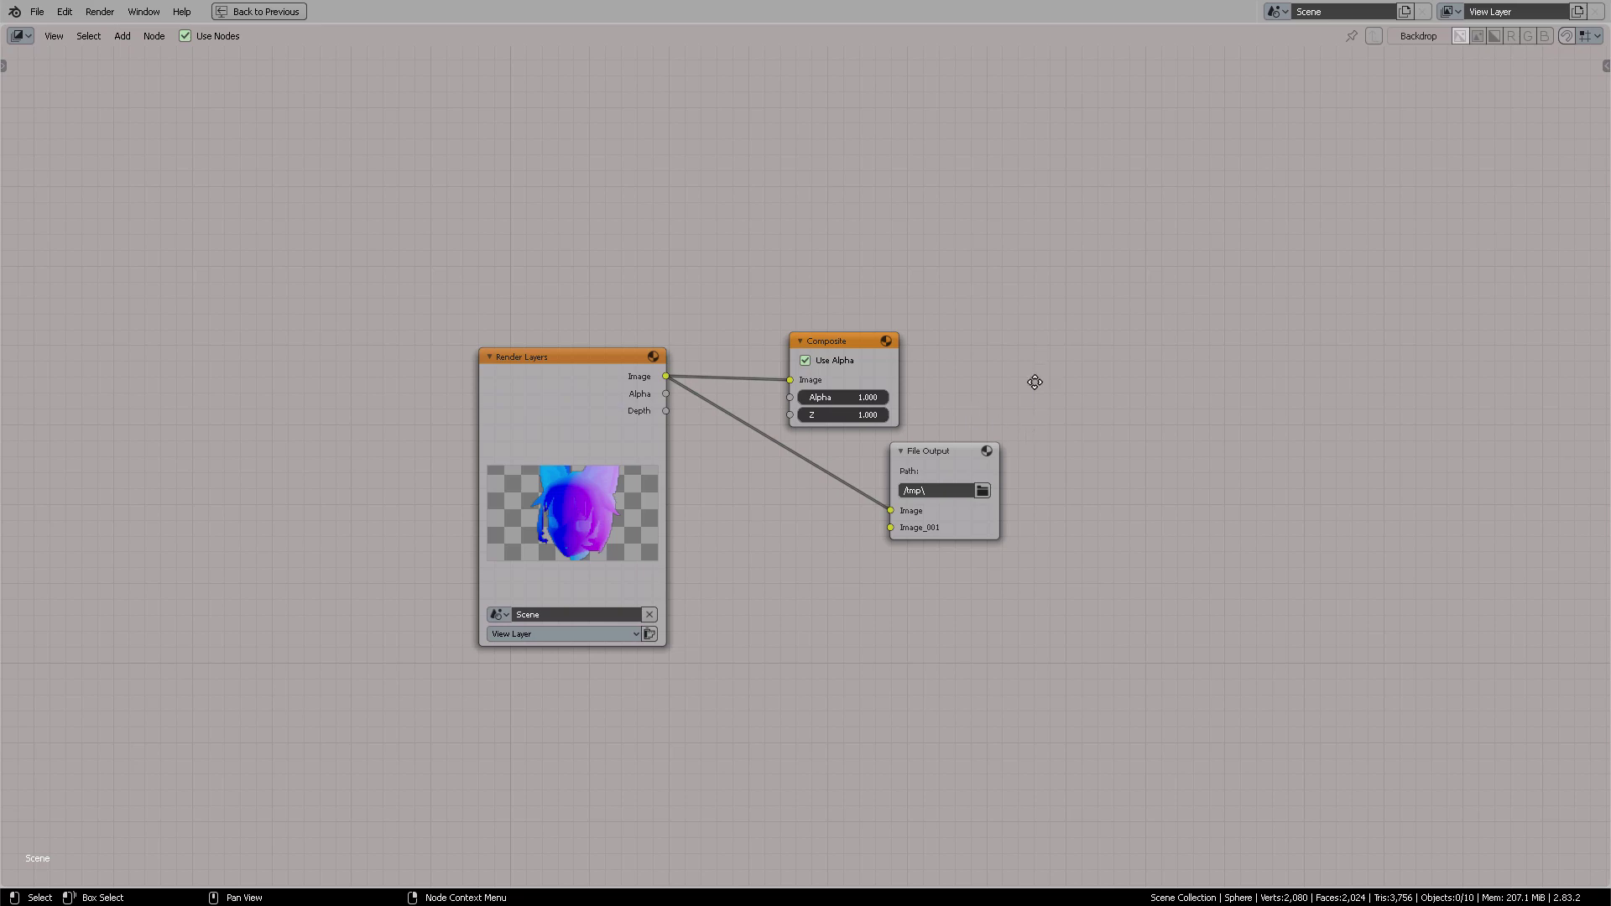
{"action": "middle_click_drag", "start_coordinate": [1035, 382], "coordinate": [1023, 404]}
{"action": "key", "text": "ctrl+space"}
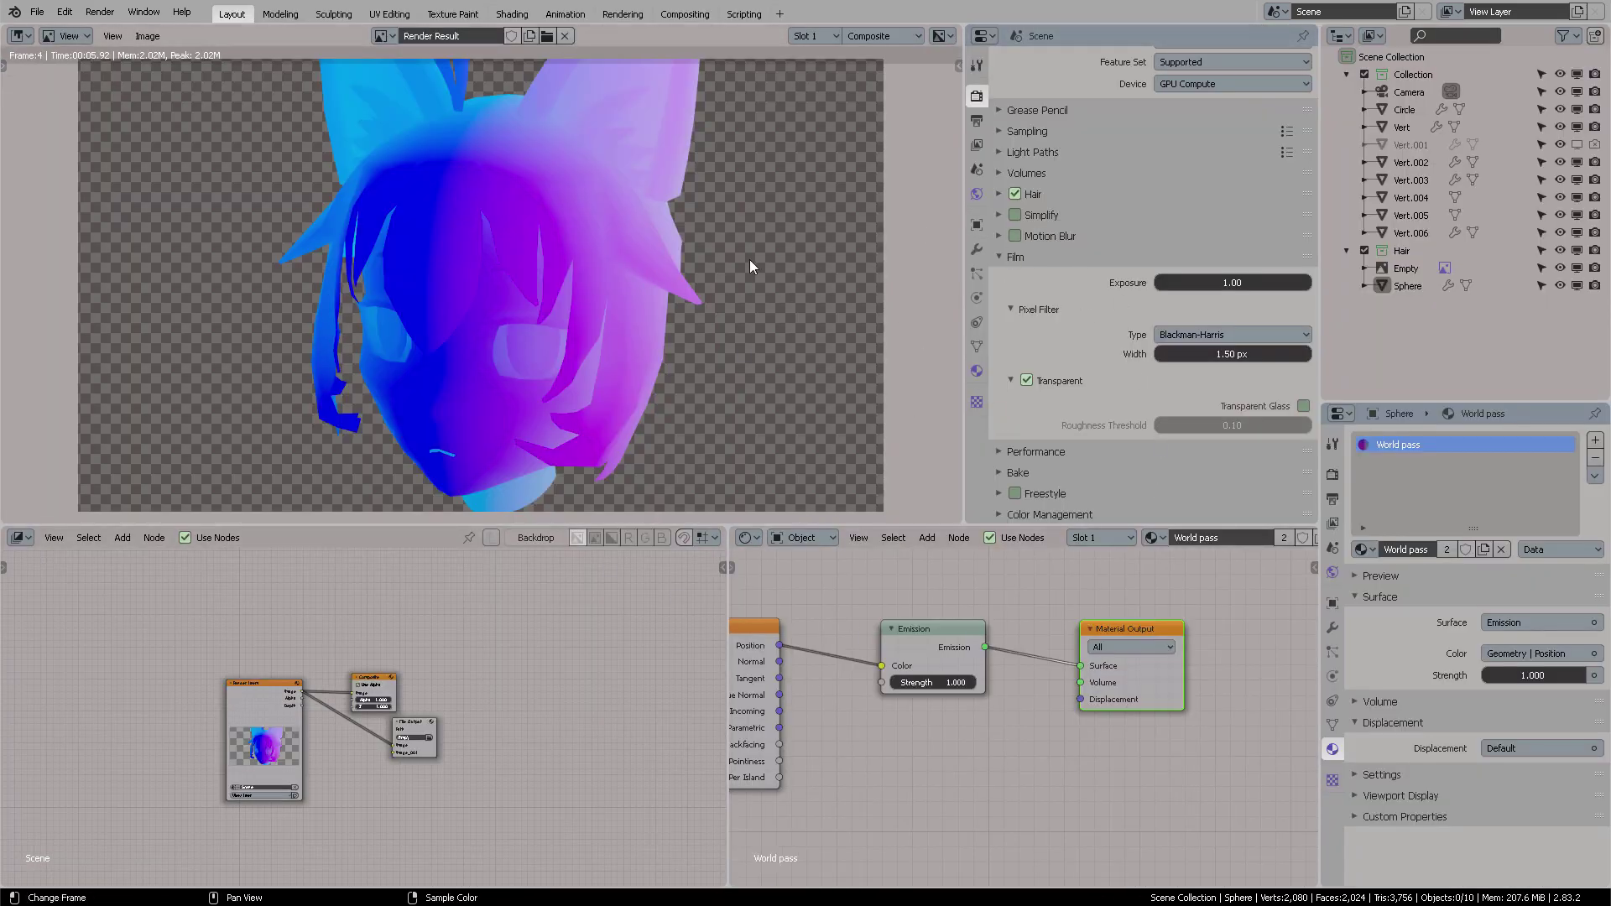
Step: Widen the compositor area against the shader editor and zoom into its nodes
{"action": "left_click", "coordinate": [730, 607]}
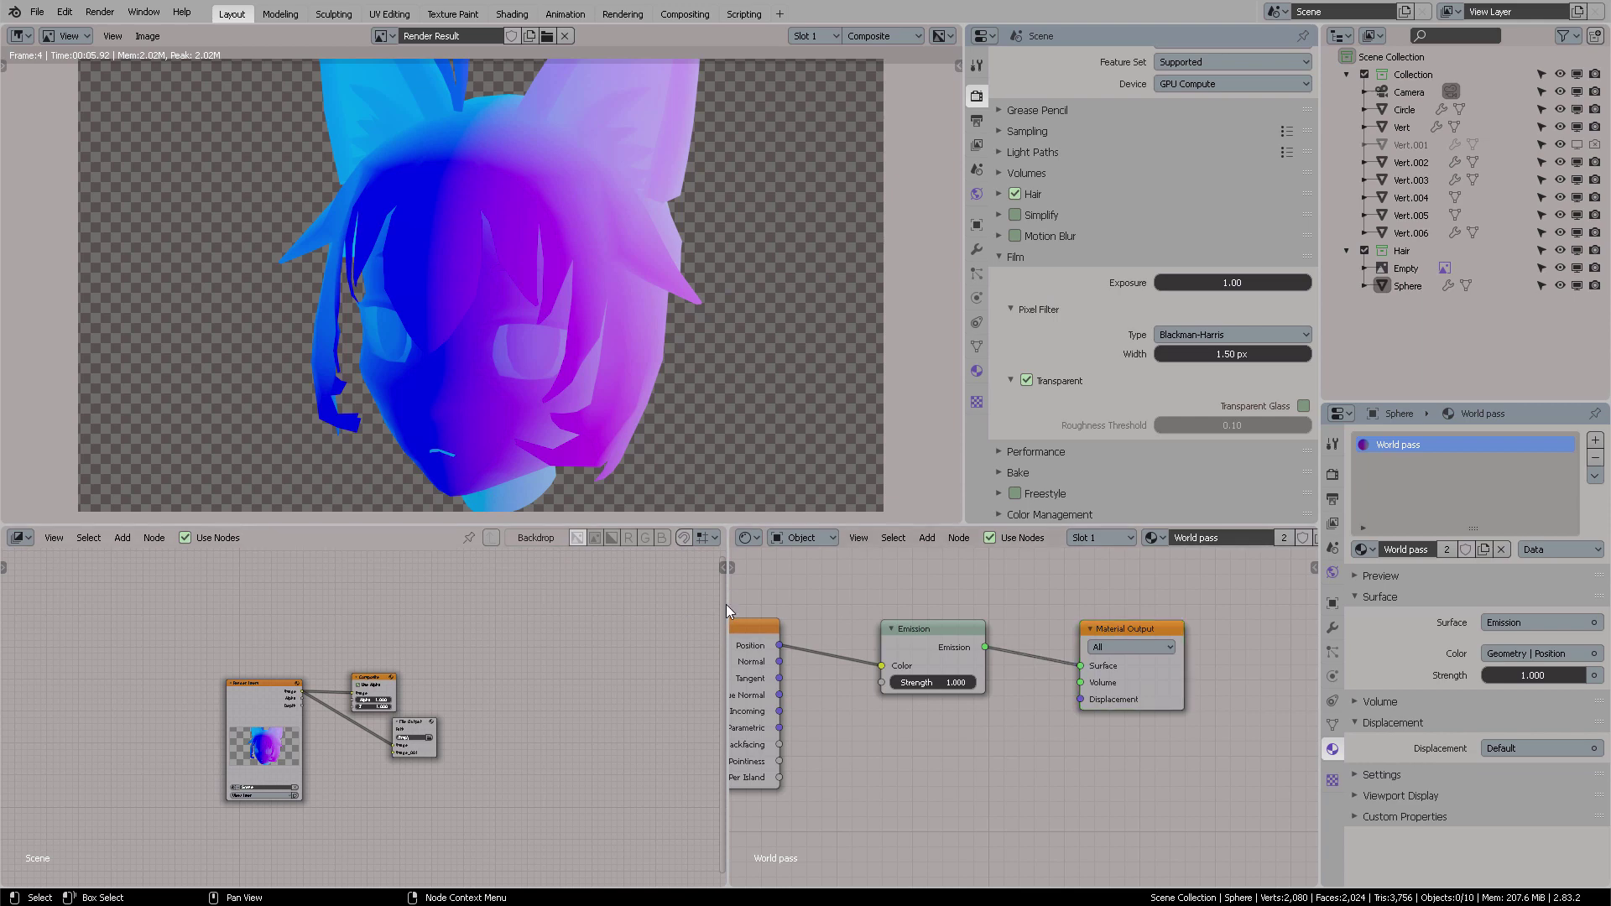
{"action": "left_click_drag", "start_coordinate": [726, 606], "coordinate": [755, 606]}
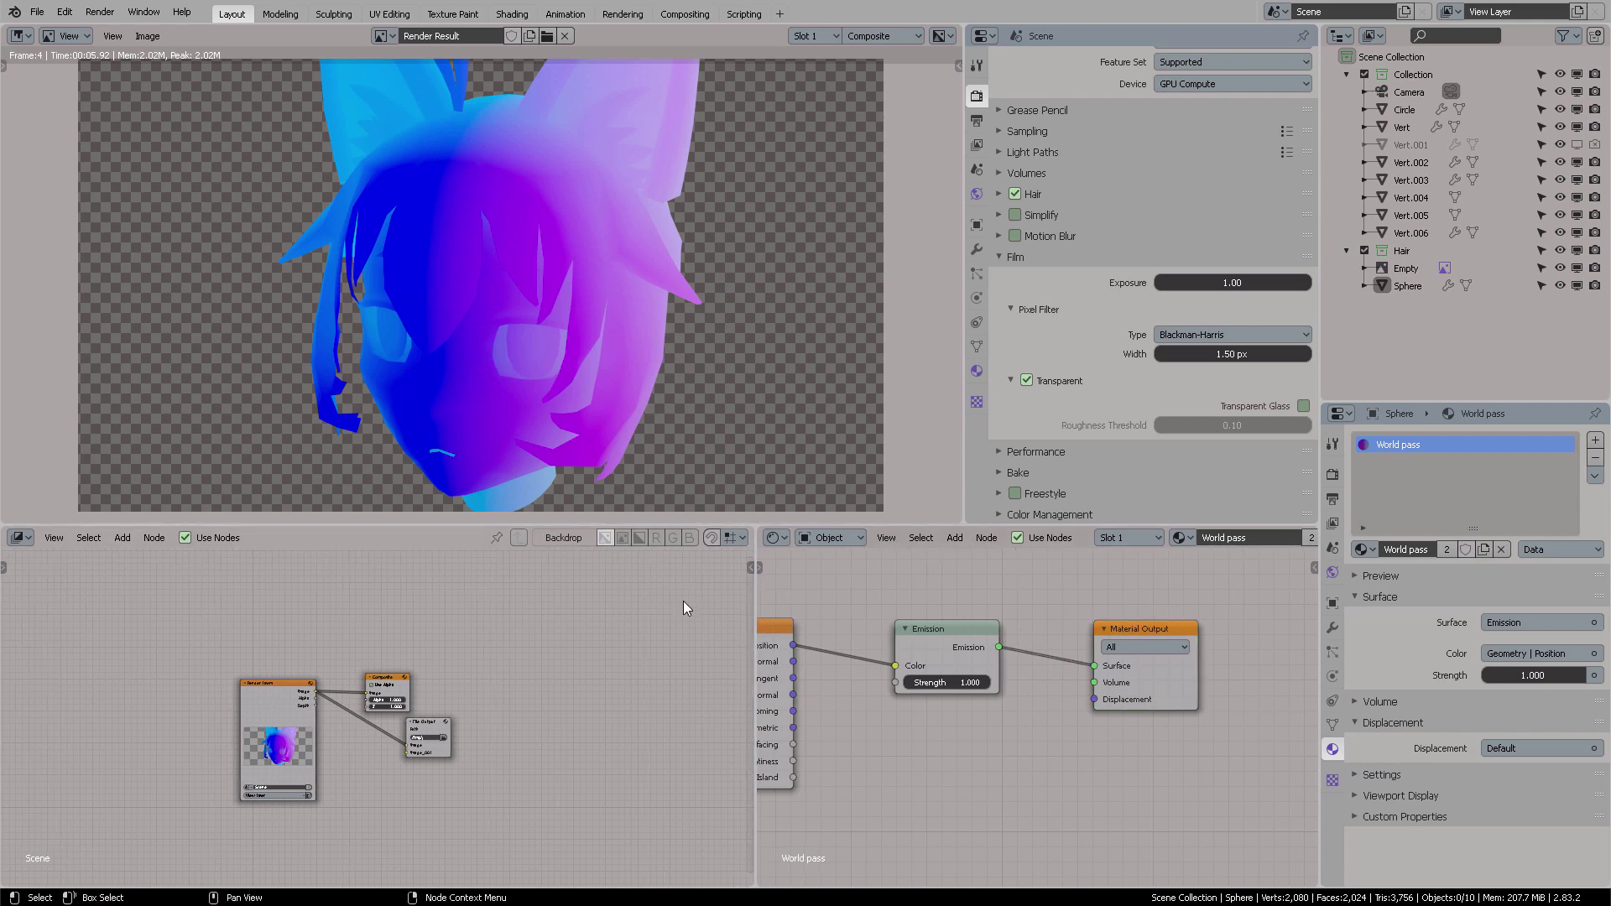
{"action": "left_click", "coordinate": [21, 538]}
{"action": "scroll", "coordinate": [352, 661], "scroll_direction": "up", "scroll_amount": 3}
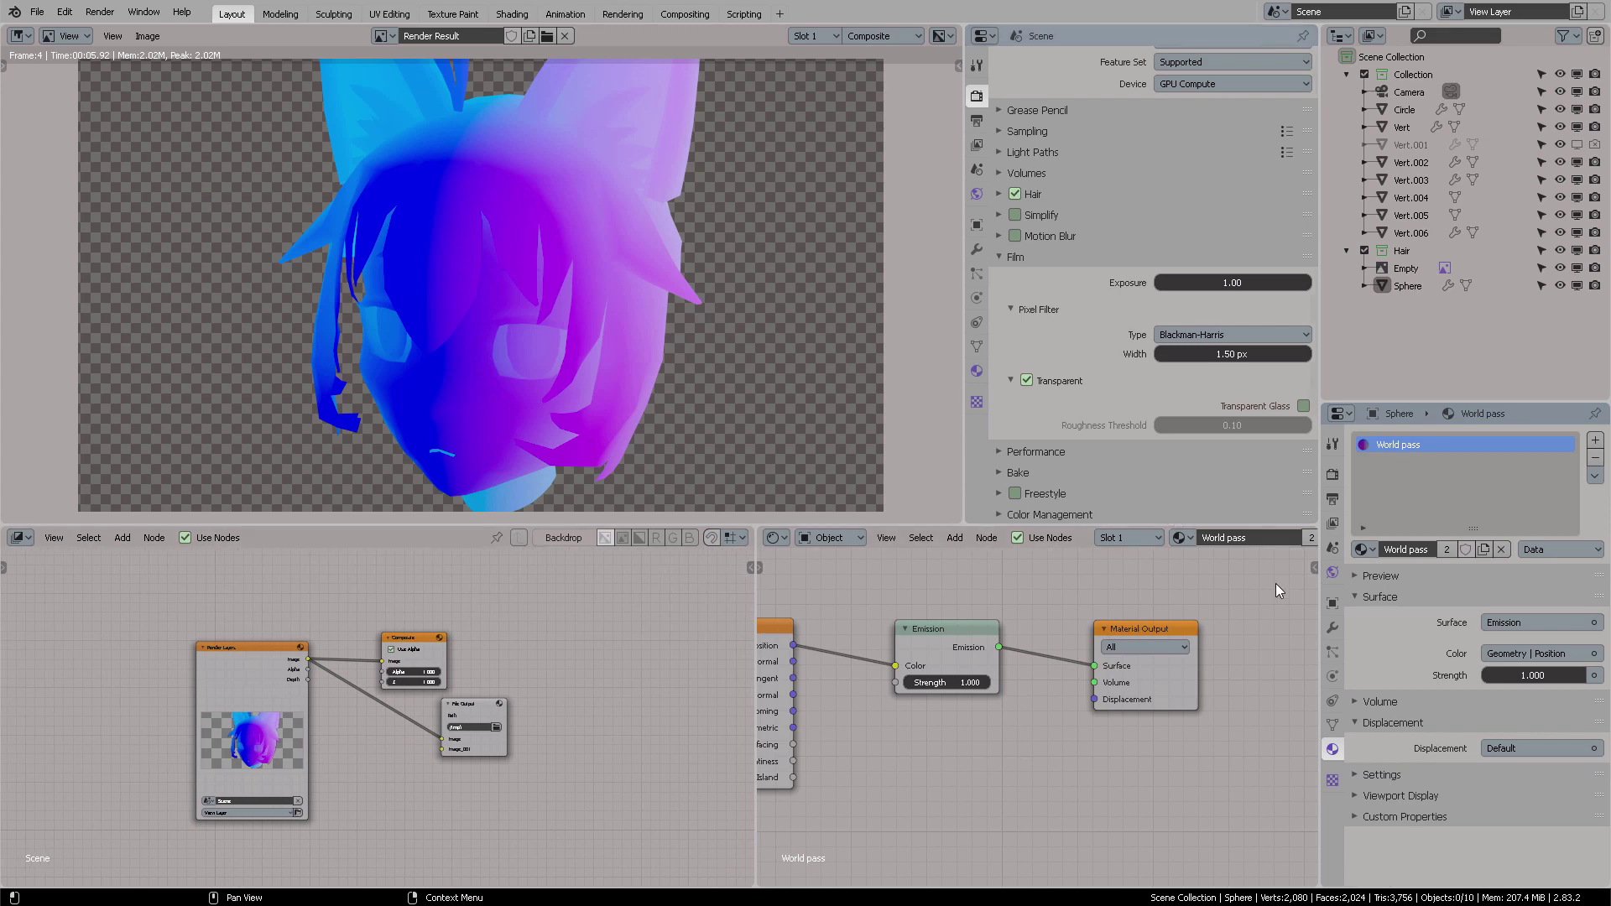